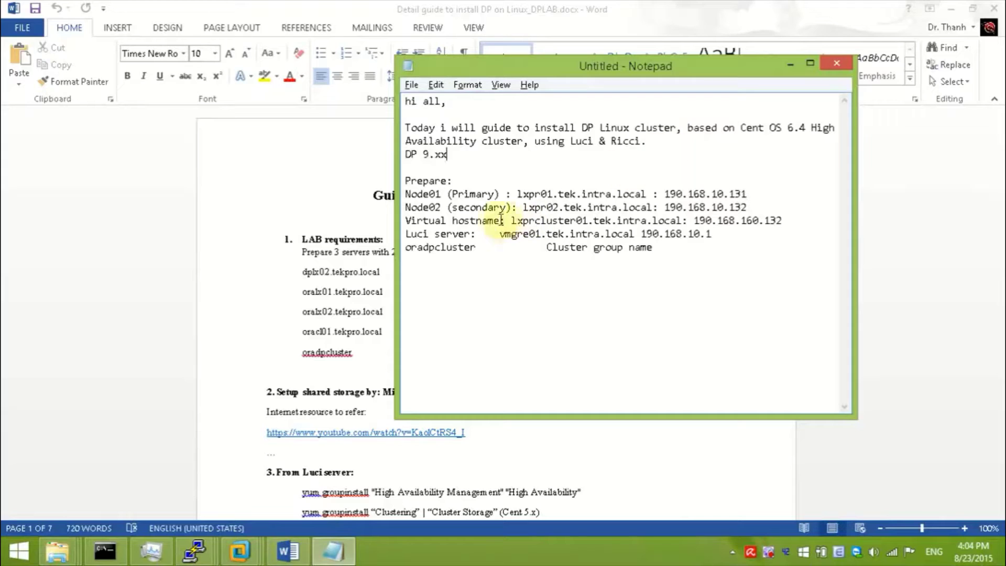
# - Switch to the PuTTY session on lxpr01 and print the machine's hostname
pyautogui.moveTo(457, 182); pyautogui.dragTo(403, 181)
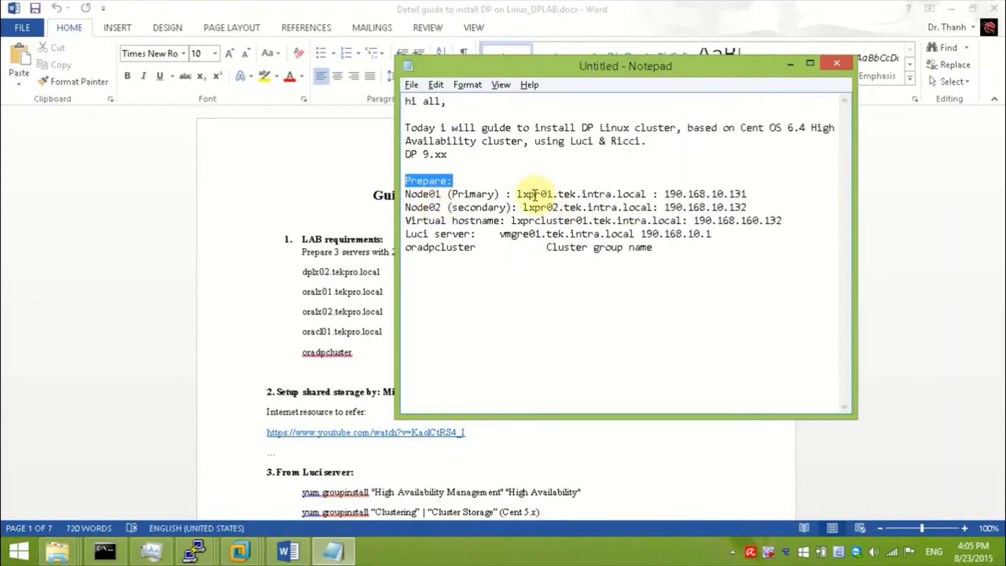
pyautogui.moveTo(535, 194); pyautogui.dragTo(748, 195)
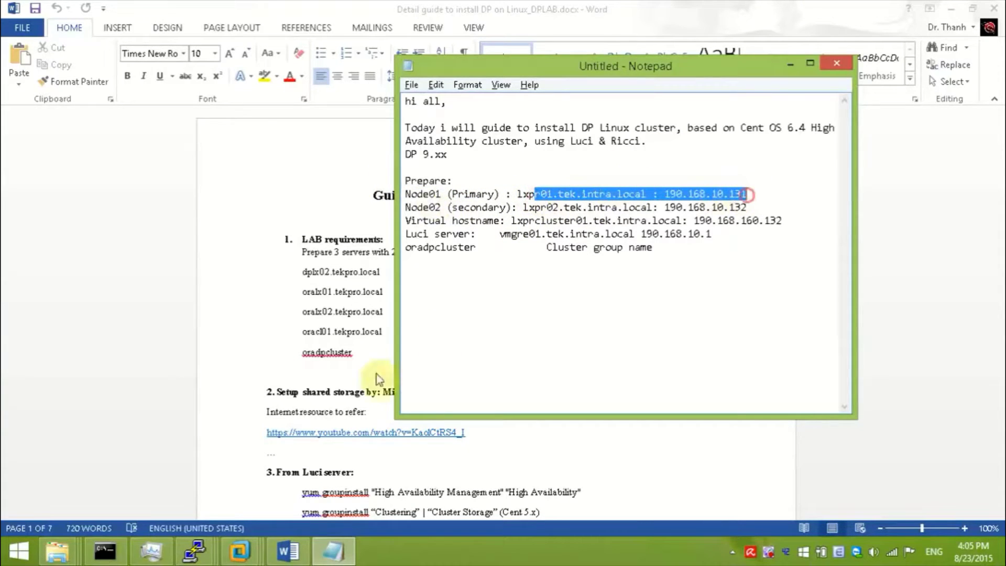
pyautogui.click(195, 551)
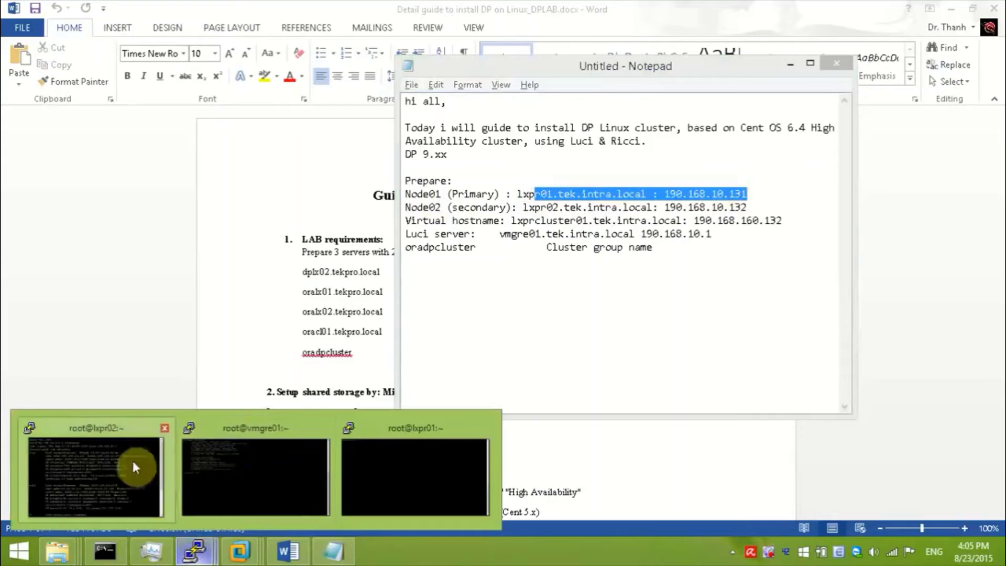
pyautogui.click(428, 456)
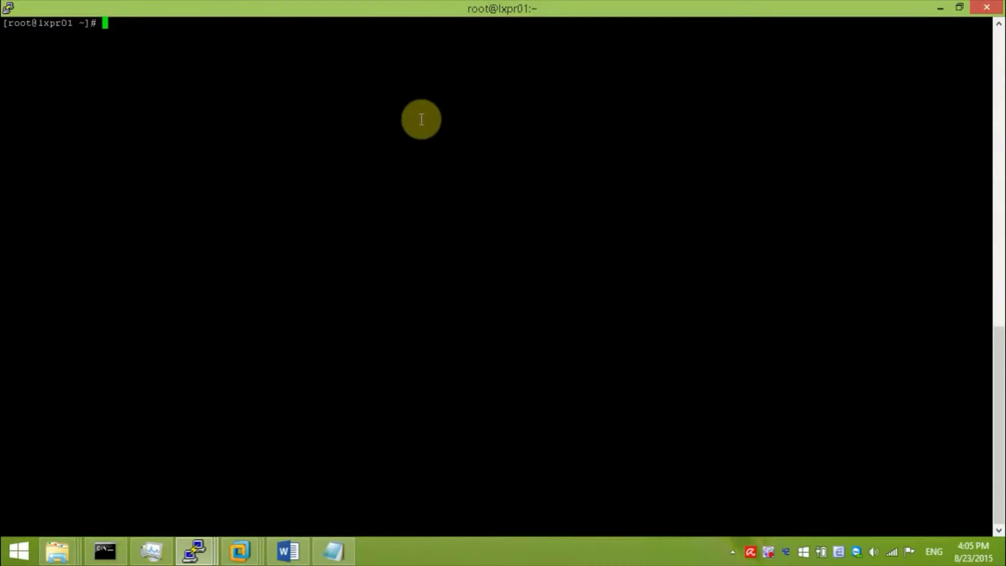
pyautogui.write('hostname')
pyautogui.press('Return')
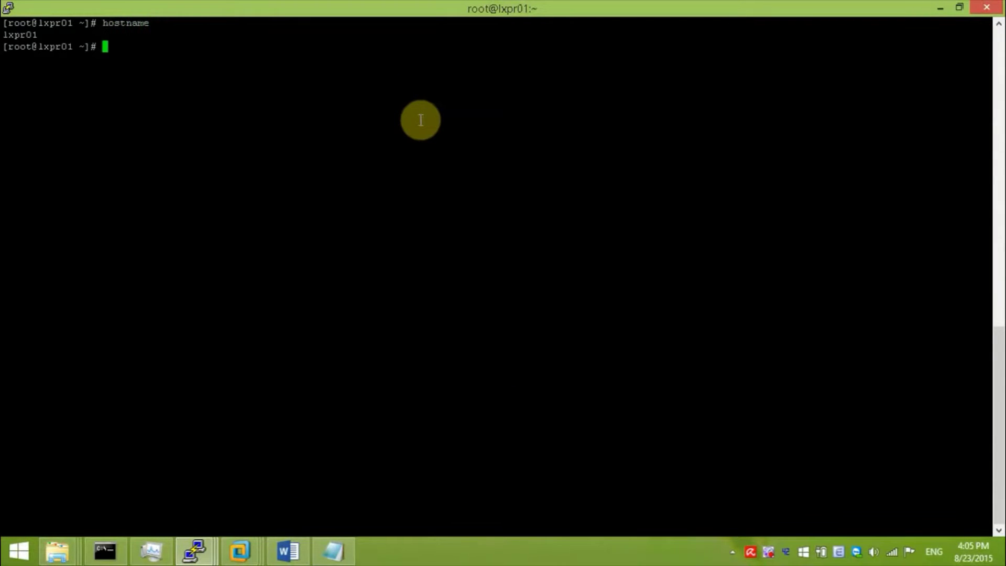
# - List the IP addresses of lxpr01's network interfaces with ip a
pyautogui.write('ip a')
pyautogui.press('Return')
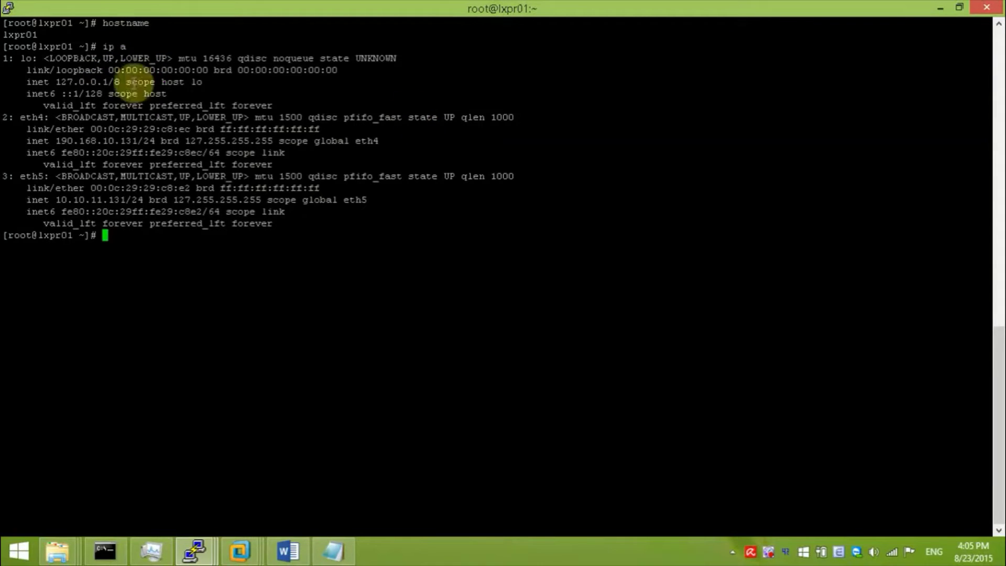
pyautogui.moveTo(35, 129); pyautogui.dragTo(137, 141)
pyautogui.click(239, 269)
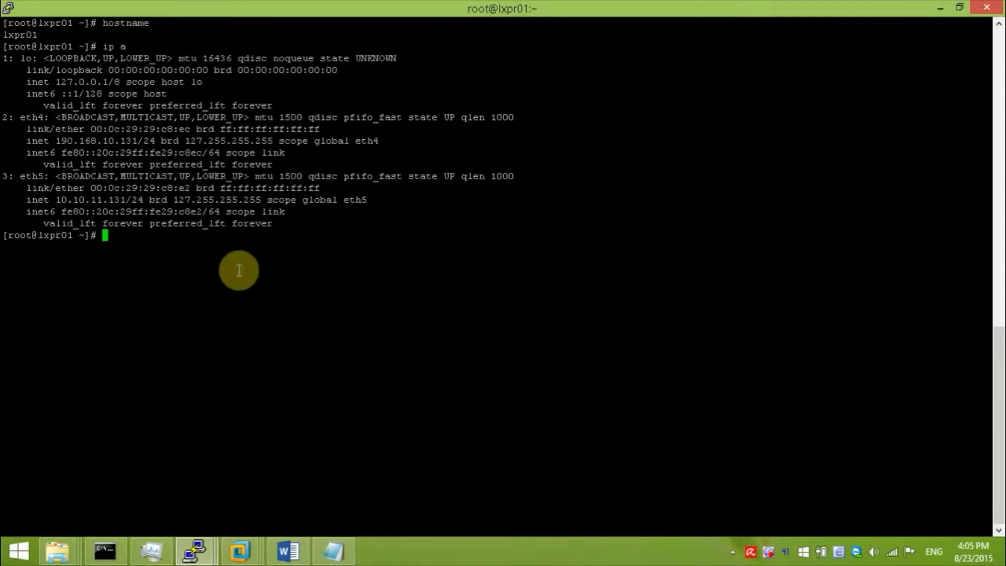
# - Check the DNS resolution of both cluster nodes, lxpr01 and lxpr02, with nslookup
pyautogui.write('nslooku')
pyautogui.write('p lx')
pyautogui.write('pr01')
pyautogui.press('Return')
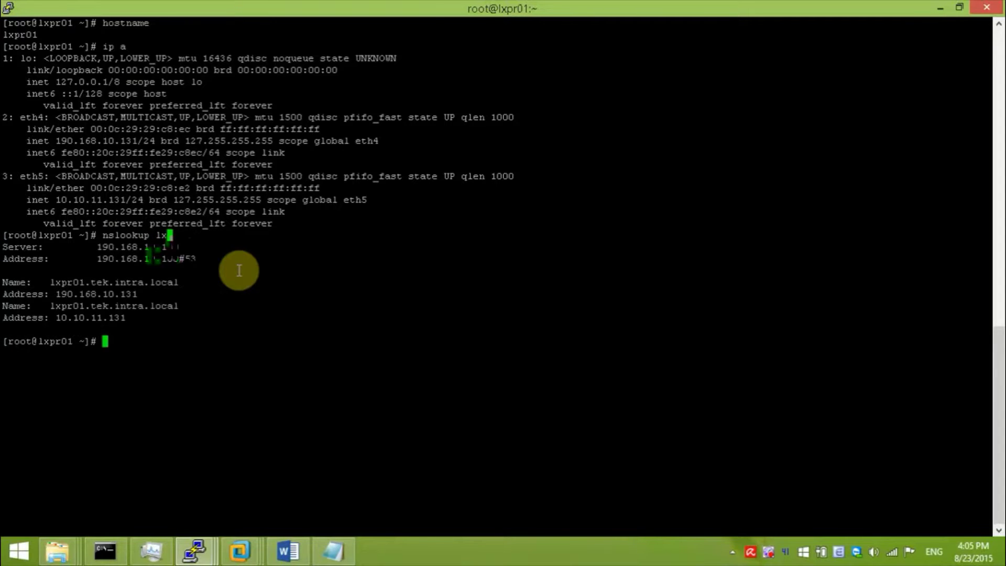
pyautogui.press('Up')
pyautogui.press('BackSpace')
pyautogui.write('2')
pyautogui.press('Return')
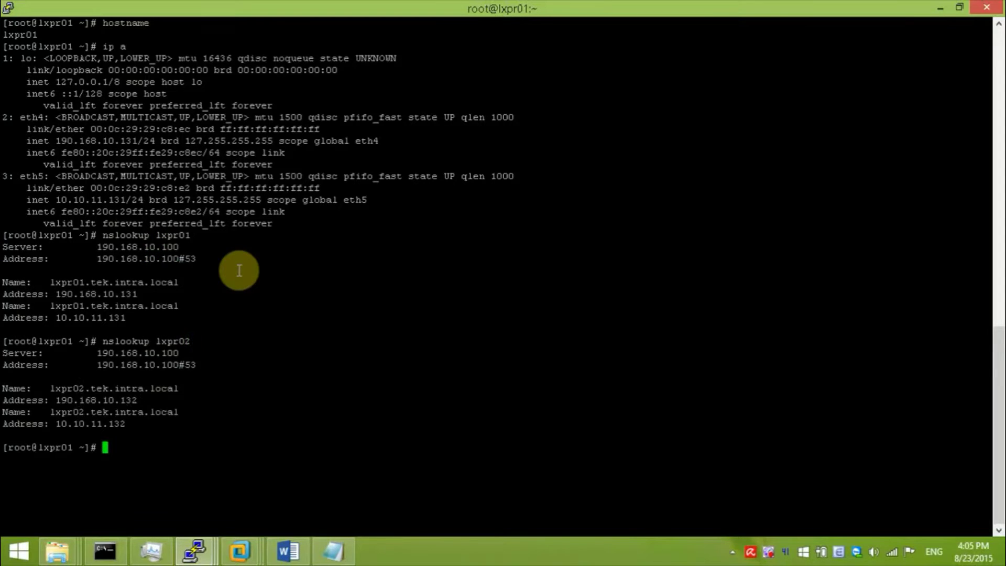
# - Check the DNS resolution of the Luci server vmgre01 with nslookup
pyautogui.press('Up')
pyautogui.press('BackSpace')
pyautogui.press('BackSpace')
pyautogui.press('BackSpace')
pyautogui.press('BackSpace')
pyautogui.press('BackSpace')
pyautogui.press('BackSpace')
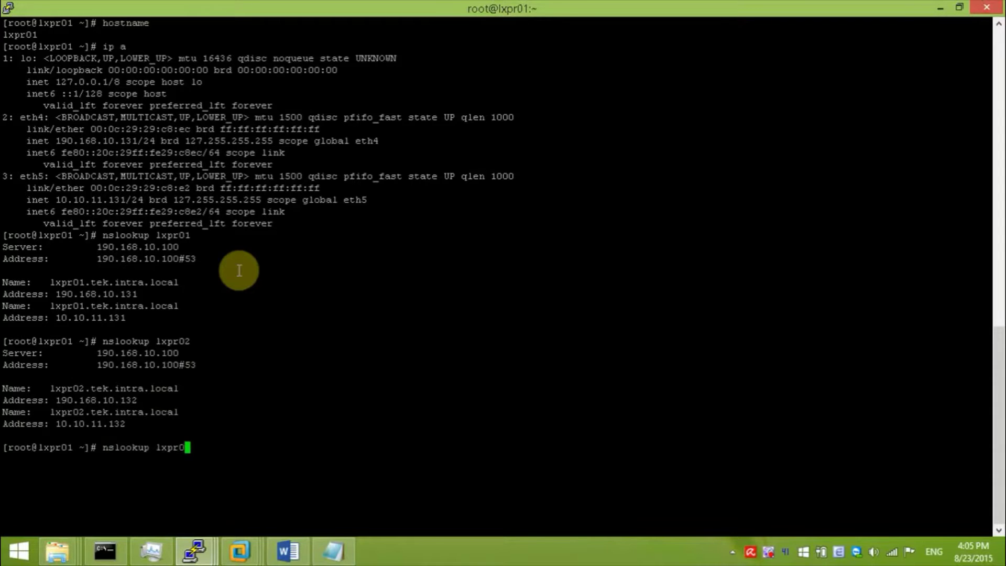
pyautogui.write('vmgre01')
pyautogui.press('Return')
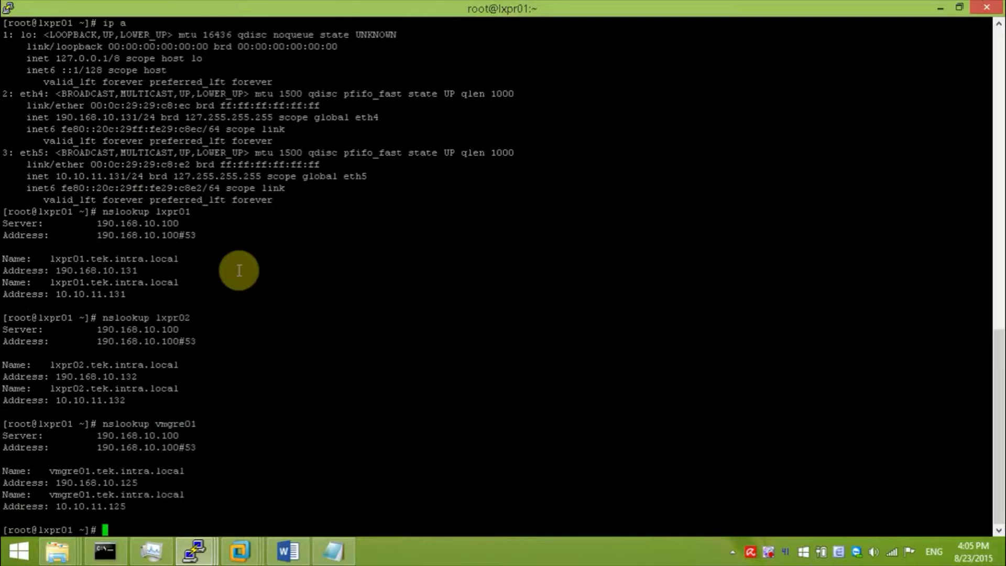
pyautogui.moveTo(4, 430); pyautogui.dragTo(134, 504)
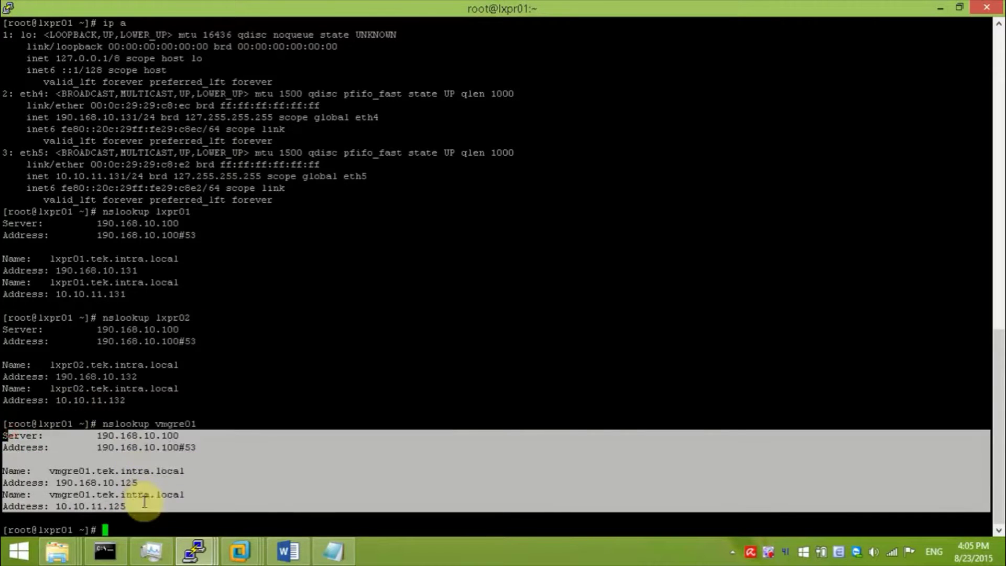
pyautogui.click(260, 481)
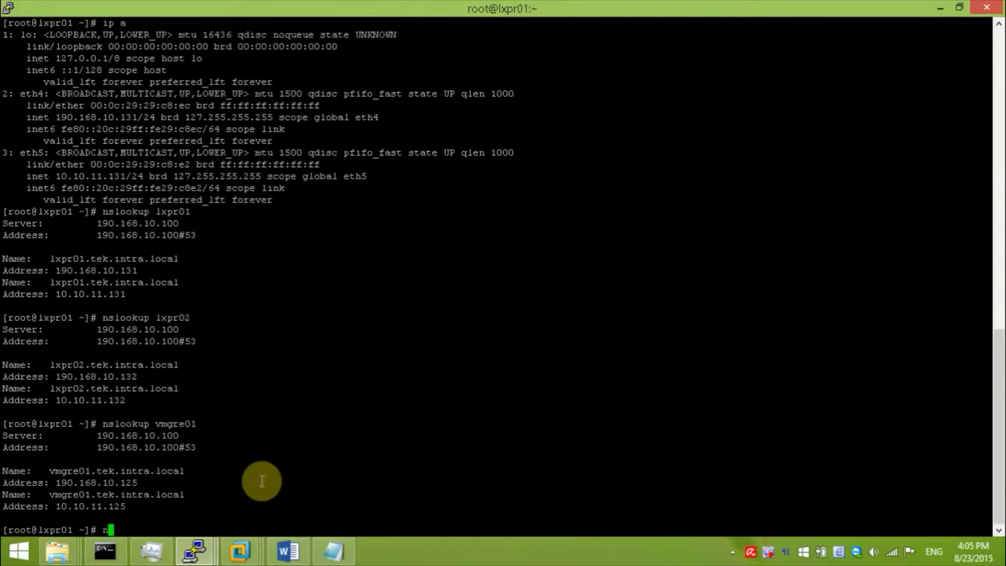
# - Check the DNS resolution of the virtual hostname lxprcluster01 with nslookup
pyautogui.press('Up')
pyautogui.press('BackSpace')
pyautogui.press('BackSpace')
pyautogui.press('BackSpace')
pyautogui.press('BackSpace')
pyautogui.press('BackSpace')
pyautogui.press('BackSpace')
pyautogui.press('BackSpace')
pyautogui.write('lxpr0')
pyautogui.press('BackSpace')
pyautogui.write('cluster01')
pyautogui.press('Return')
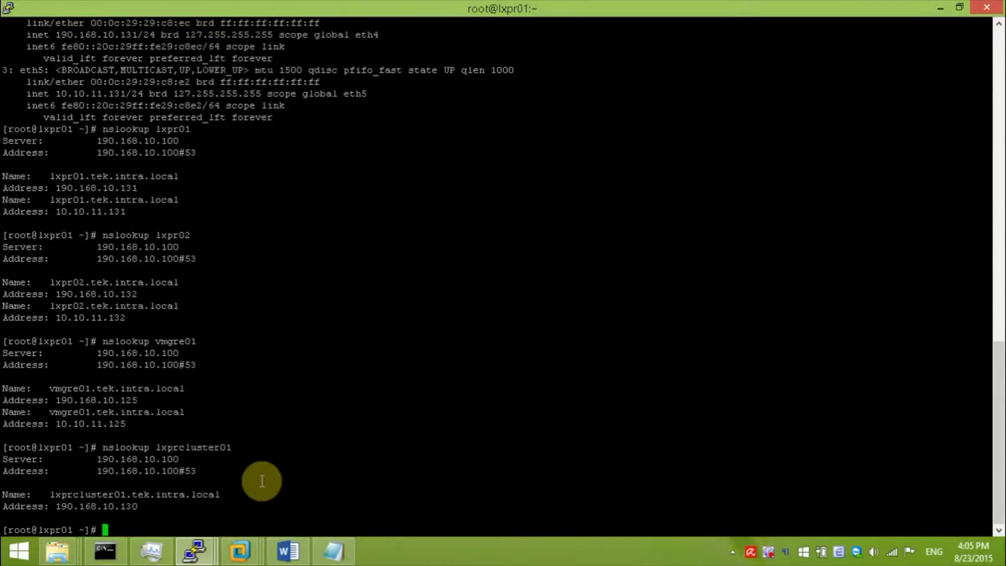
pyautogui.moveTo(6, 459); pyautogui.dragTo(129, 515)
# - Switch to the Word installation guide and review the LAB requirements and the shared storage setup heading
pyautogui.click(288, 549)
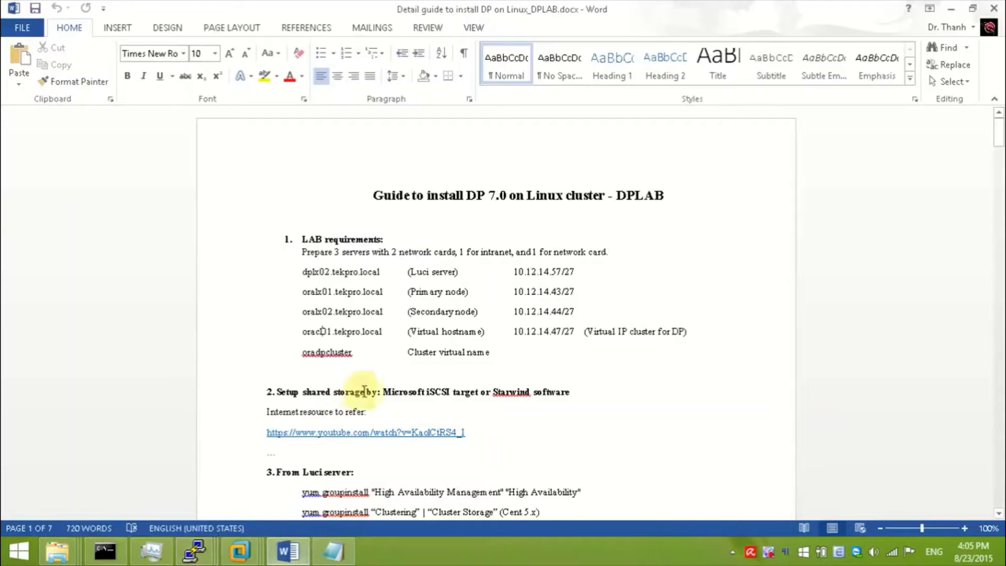
pyautogui.moveTo(302, 239); pyautogui.dragTo(397, 251)
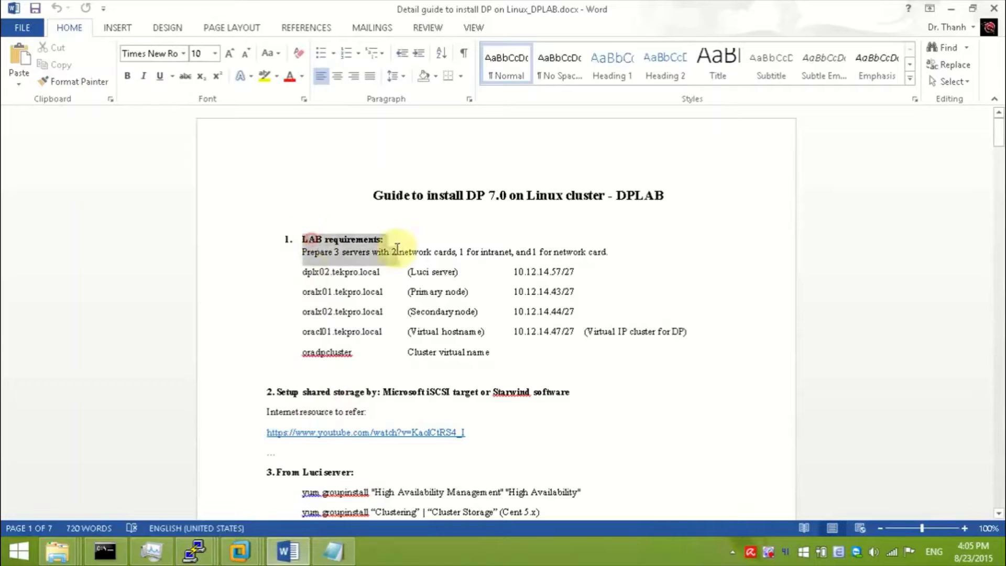
pyautogui.moveTo(276, 391); pyautogui.dragTo(566, 391)
# - Switch to the DC01 virtual machine in VMware Workstation and launch Microsoft iSCSI Software Target
pyautogui.click(240, 550)
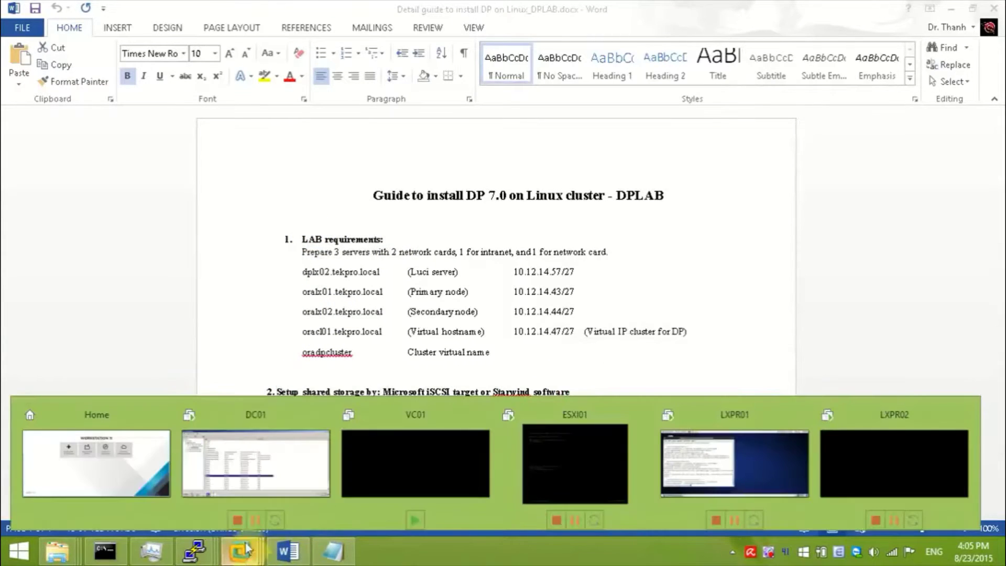
pyautogui.click(282, 454)
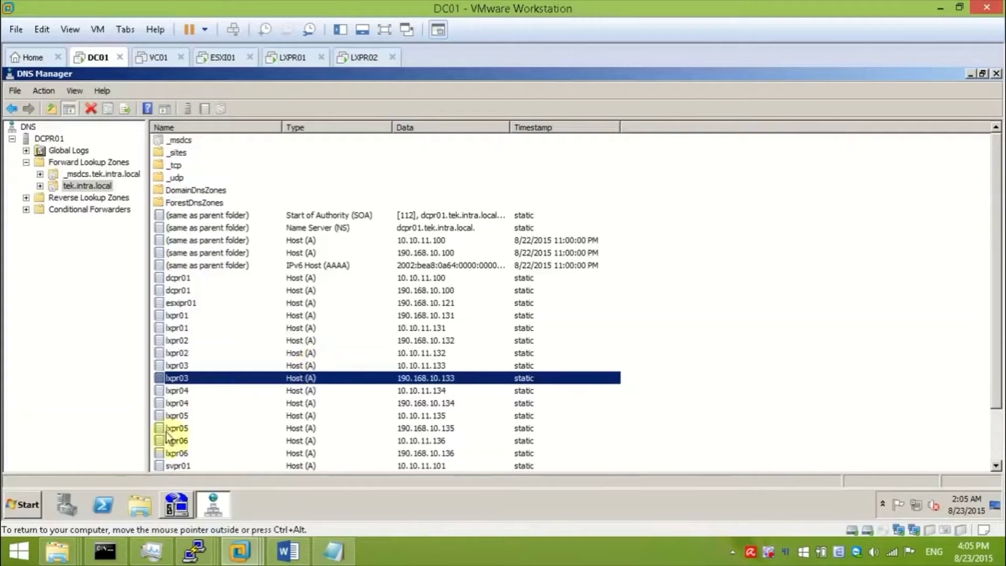
pyautogui.click(23, 505)
pyautogui.click(84, 338)
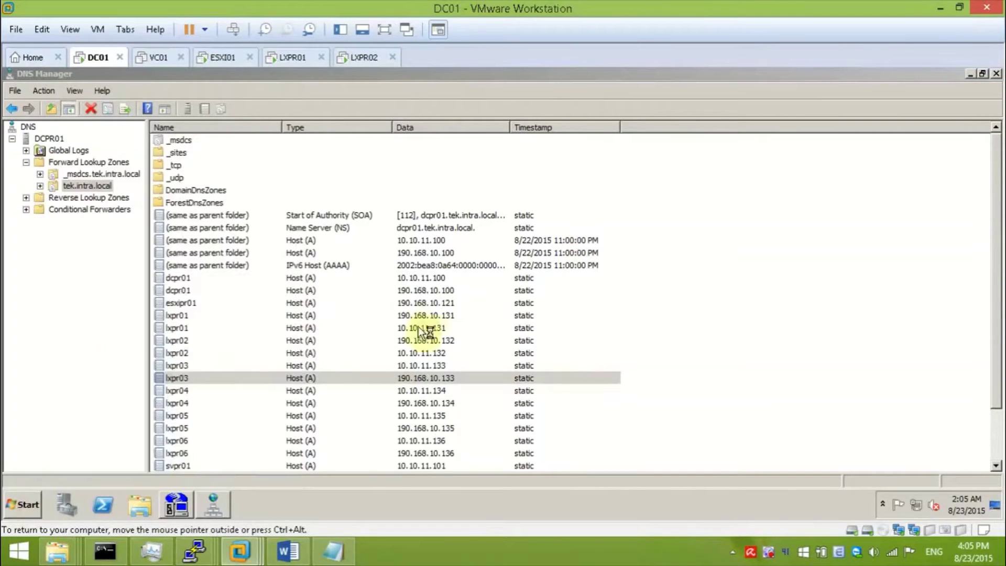
# - Browse to the SAN01 folder on DATA (E:) and examine the types and sizes of its disk files
pyautogui.click(140, 509)
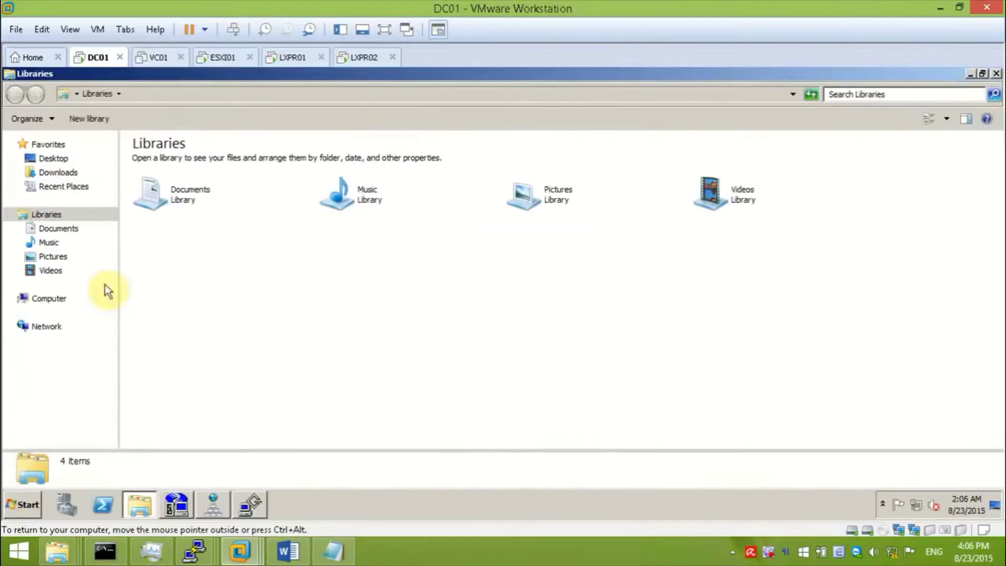
pyautogui.click(59, 298)
pyautogui.doubleClick(436, 169)
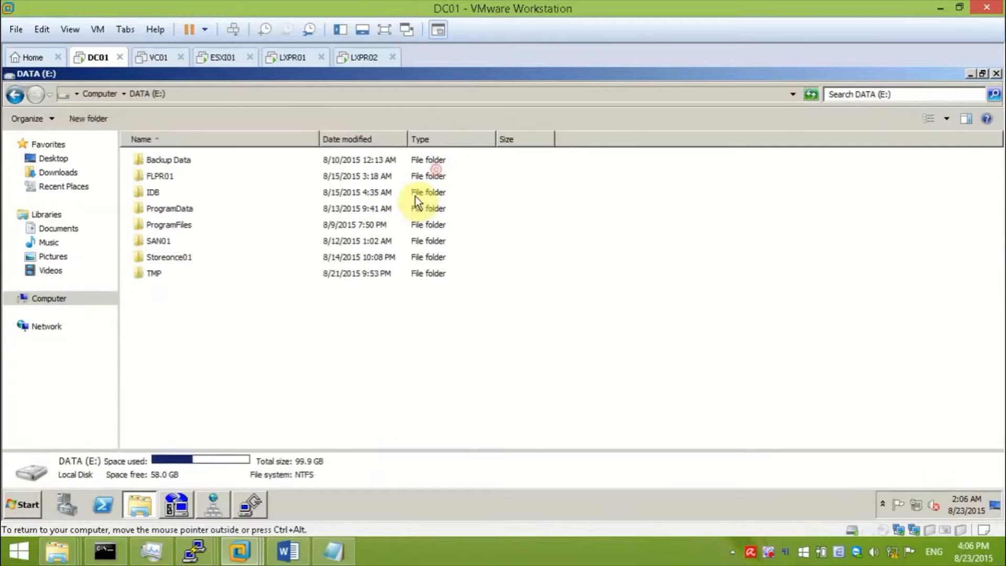
pyautogui.doubleClick(158, 241)
pyautogui.click(185, 165)
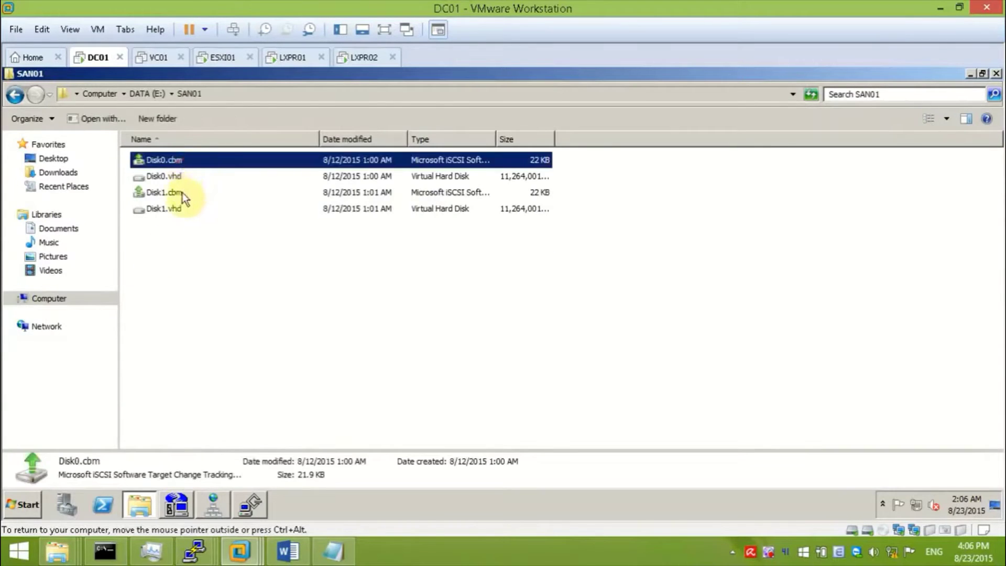
pyautogui.click(182, 192)
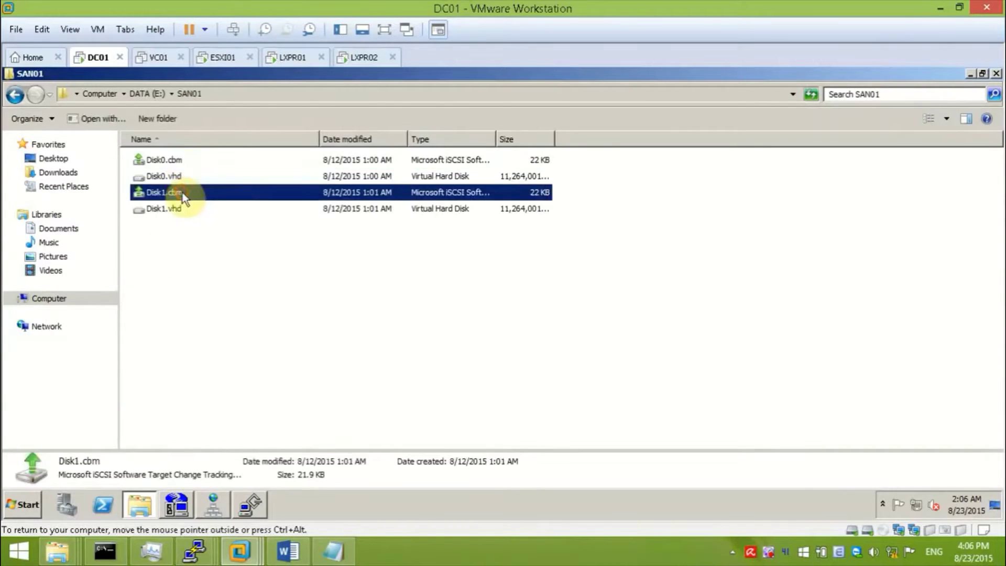
pyautogui.doubleClick(554, 139)
pyautogui.click(509, 208)
pyautogui.click(479, 178)
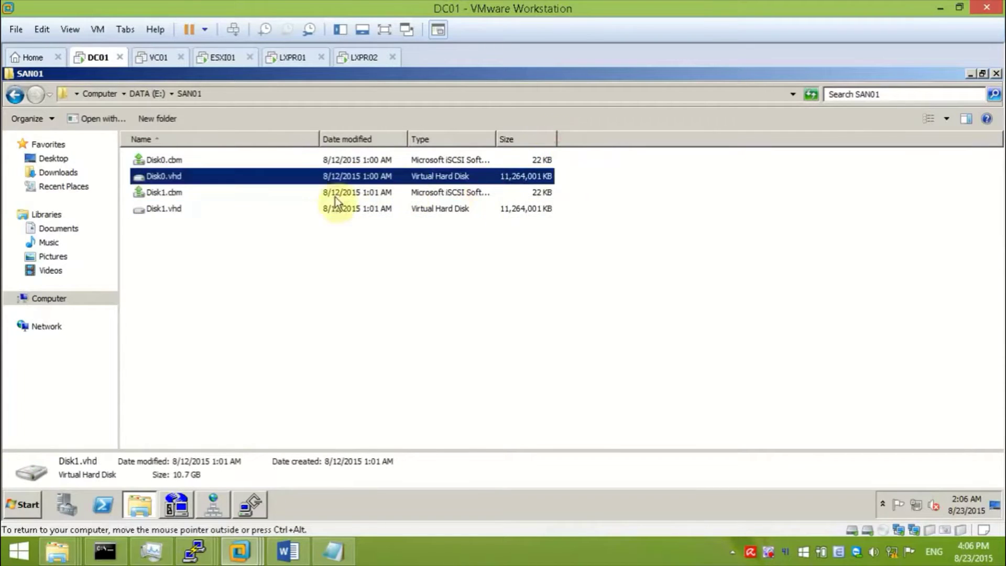
# - Try to permanently delete all four Disk0 and Disk1 files in the SAN01 folder
pyautogui.click(291, 244)
pyautogui.moveTo(280, 274); pyautogui.dragTo(207, 158)
pyautogui.hotkey('shift', 'Delete')
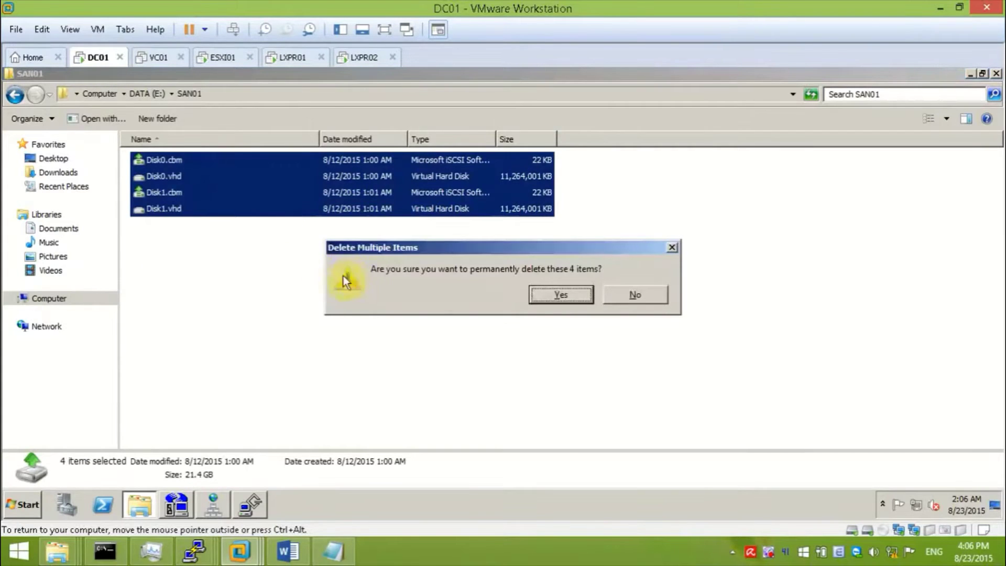
pyautogui.press('Return')
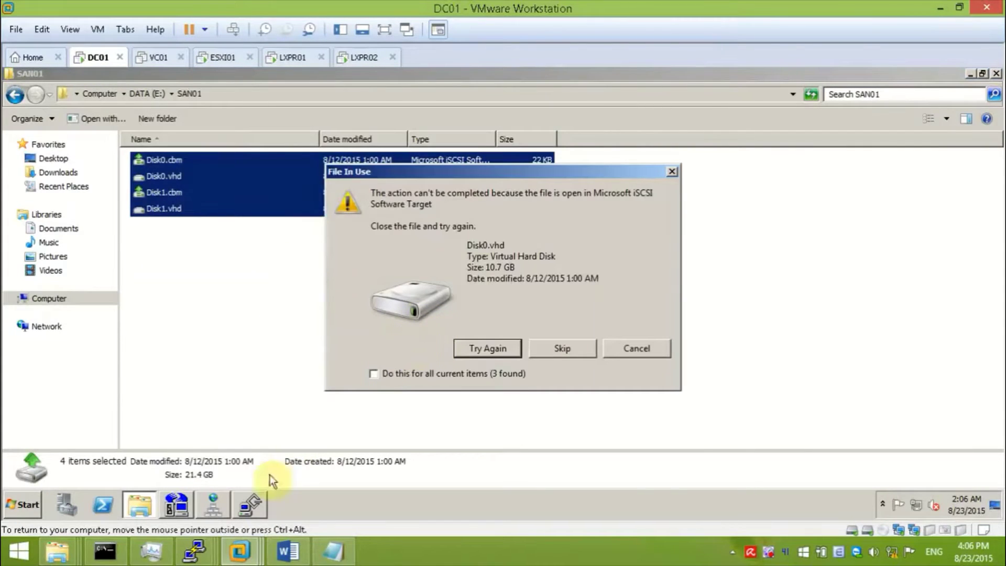
# - Close the iSCSI Software Target console, retry deleting the SAN01 disk files, and cancel the deletion
pyautogui.rightClick(250, 504)
pyautogui.click(240, 478)
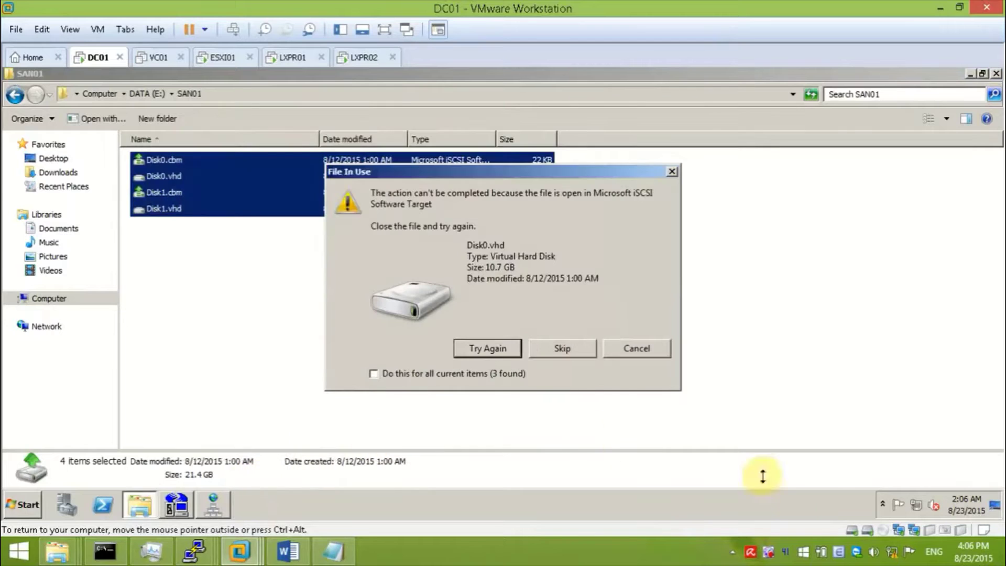
pyautogui.click(882, 504)
pyautogui.click(584, 304)
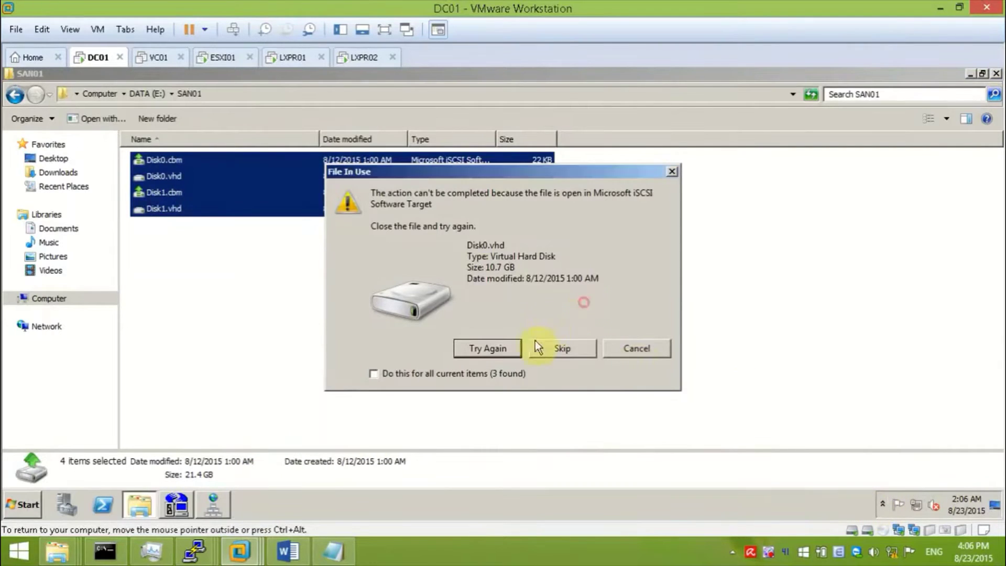
pyautogui.click(487, 349)
pyautogui.click(488, 348)
pyautogui.click(623, 350)
# - Reopen Microsoft iSCSI Software Target in a maximized window and display its Devices list
pyautogui.click(15, 505)
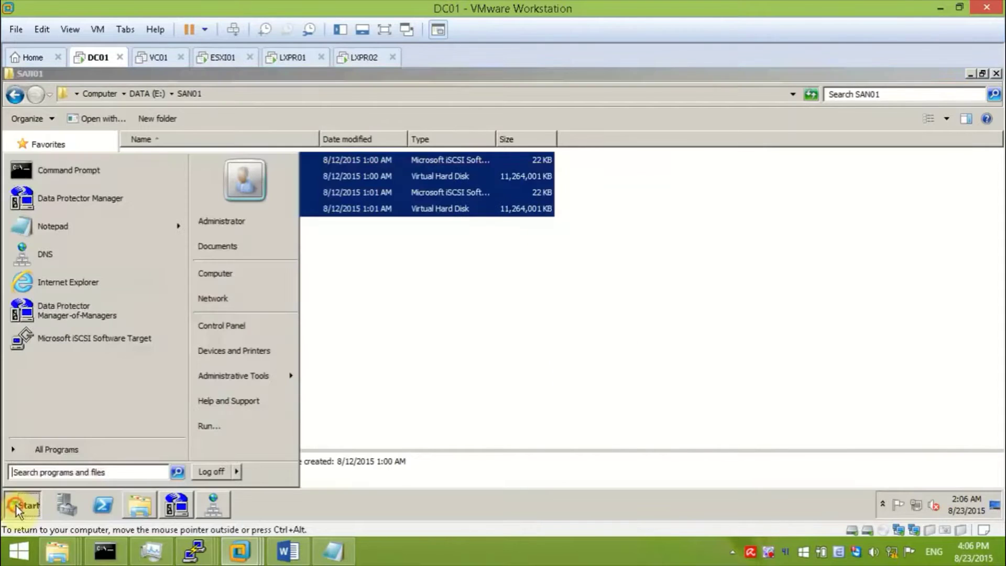
pyautogui.click(67, 335)
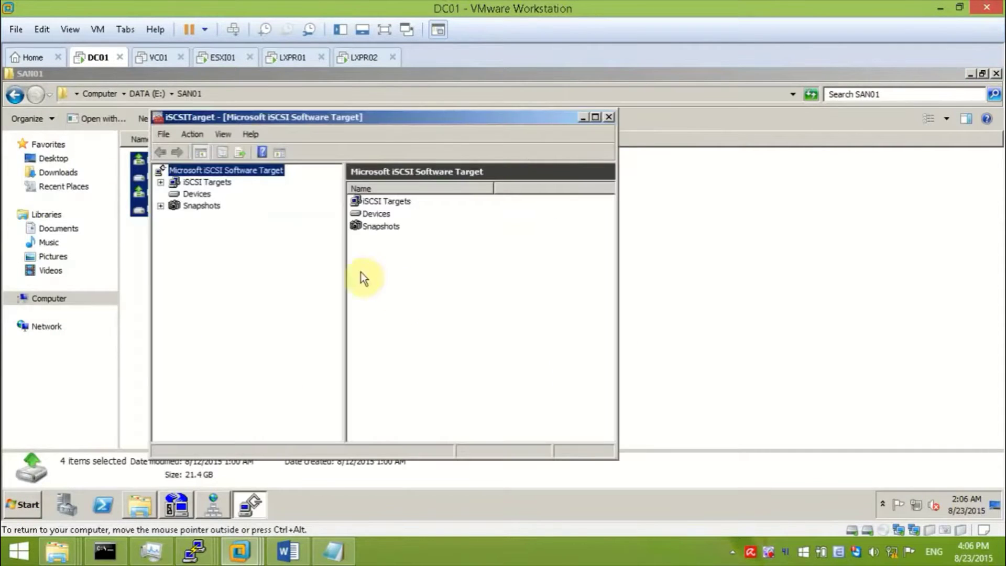
pyautogui.doubleClick(261, 117)
pyautogui.click(59, 138)
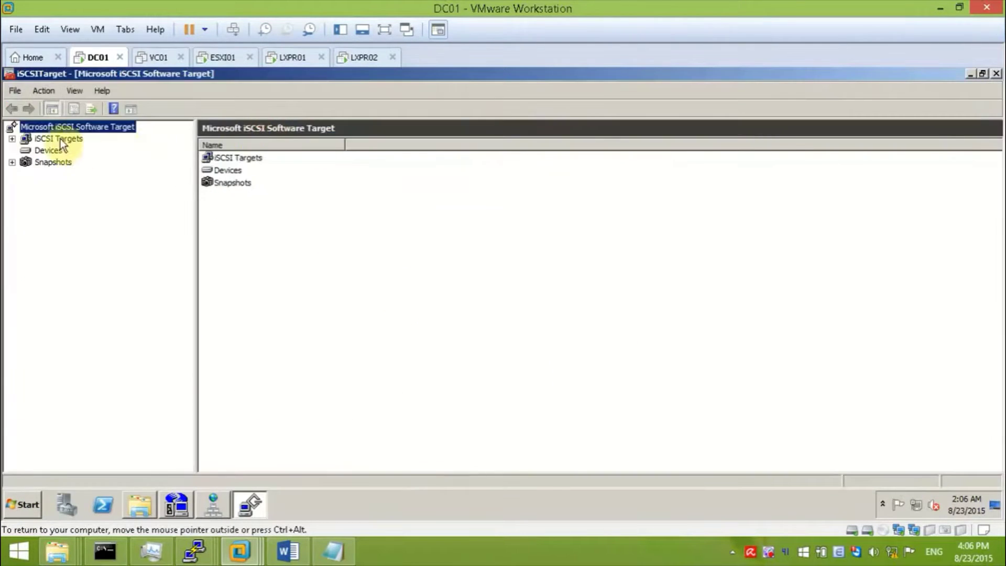
pyautogui.click(42, 150)
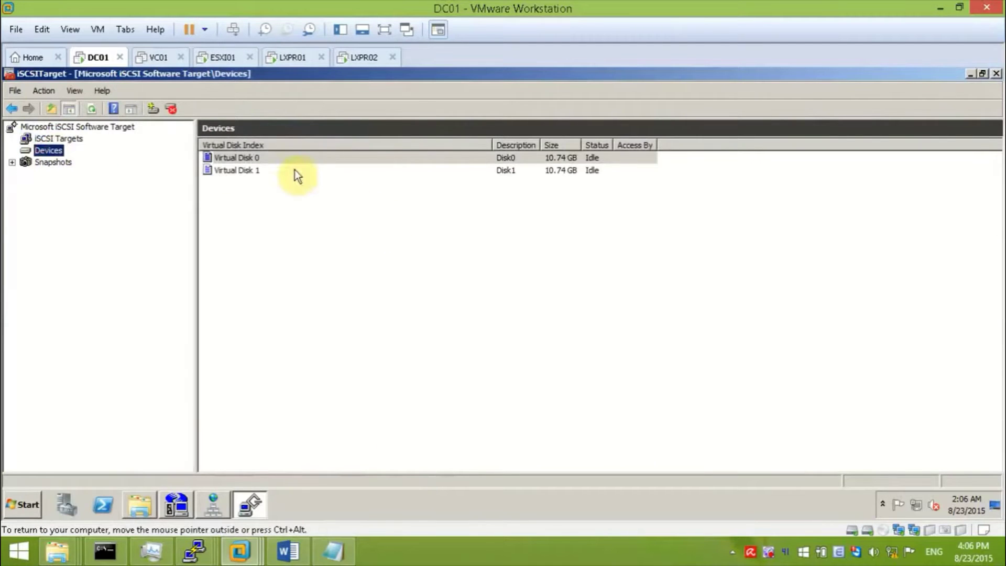
# - Delete Virtual Disk 0 from the iSCSI target devices and confirm the deletion
pyautogui.click(288, 163)
pyautogui.rightClick(286, 159)
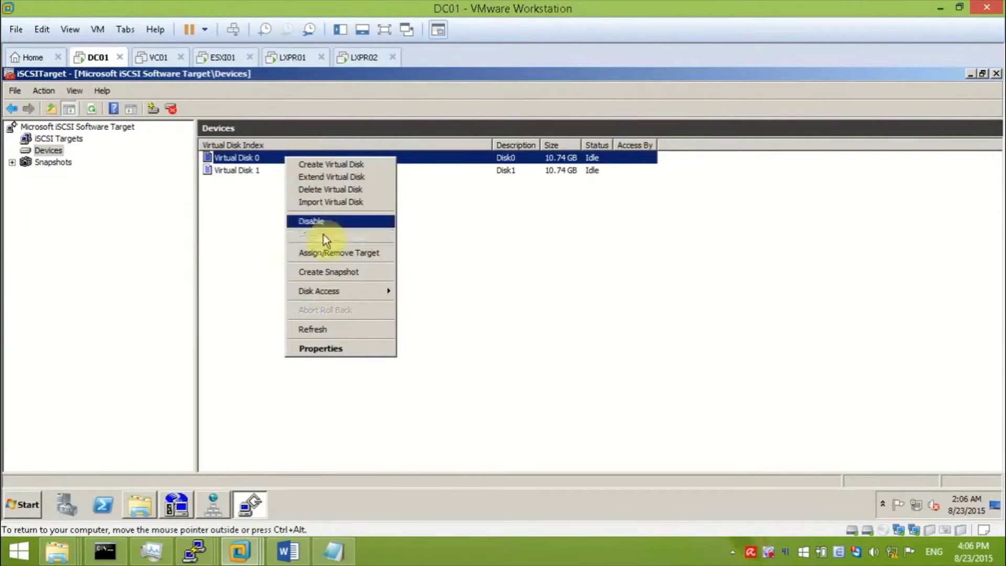
pyautogui.click(331, 189)
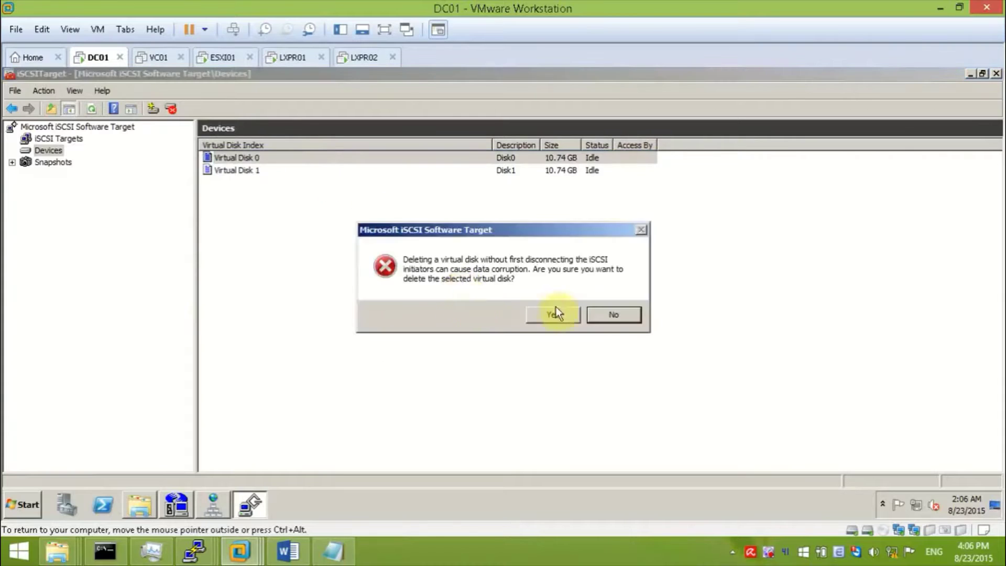
pyautogui.click(553, 310)
# - Delete Virtual Disk 1 from the iSCSI target devices and confirm the deletion
pyautogui.rightClick(261, 158)
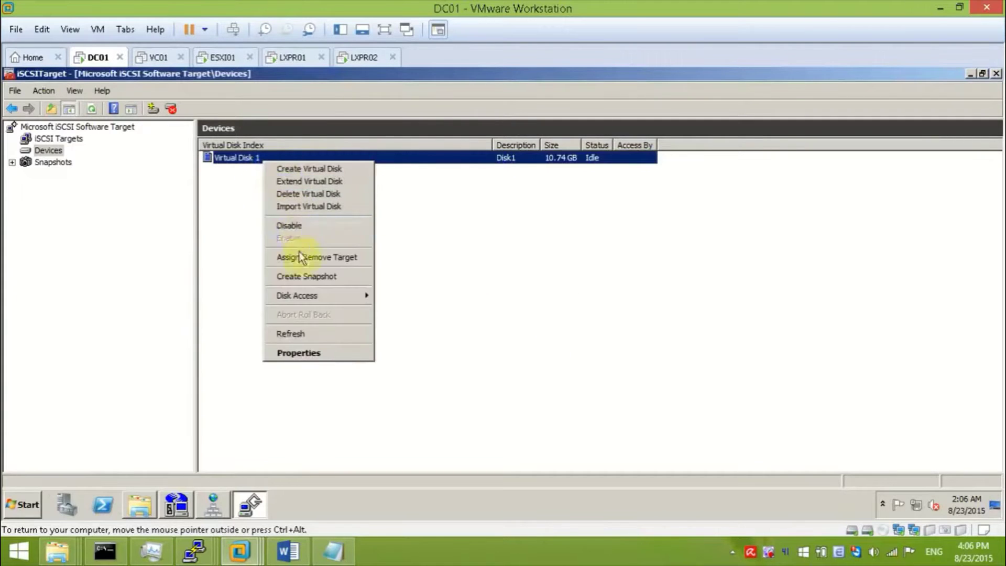
pyautogui.click(308, 191)
pyautogui.click(552, 313)
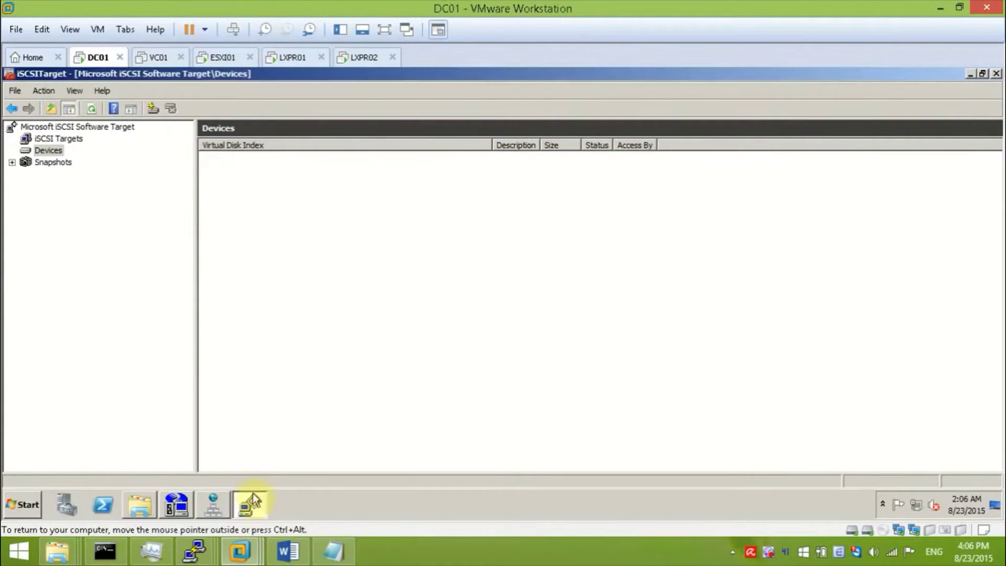
# - Delete Disk0.vhd and Disk1.vhd from the SAN01 folder
pyautogui.click(139, 504)
pyautogui.moveTo(242, 232); pyautogui.dragTo(222, 157)
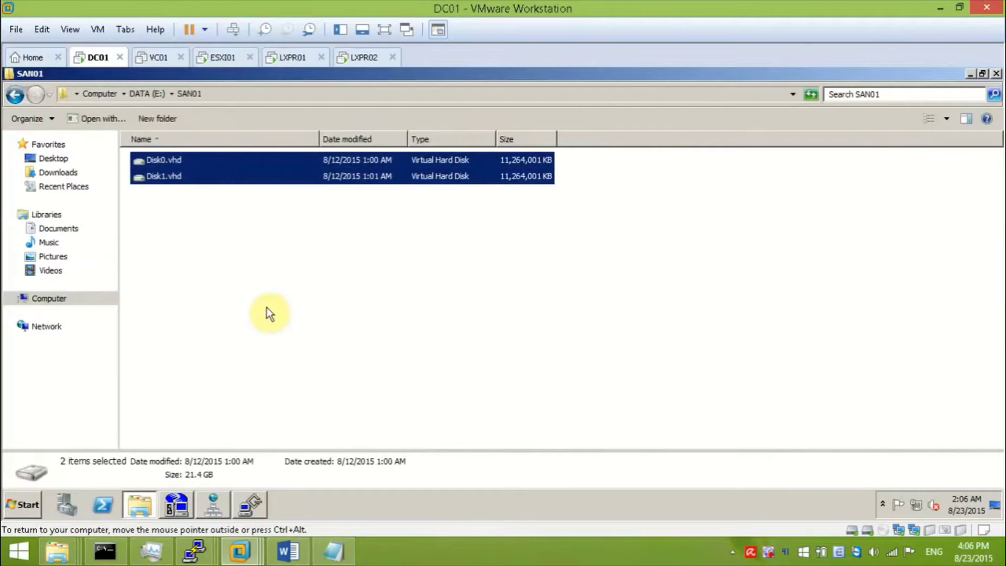
pyautogui.press('Delete')
pyautogui.press('Return')
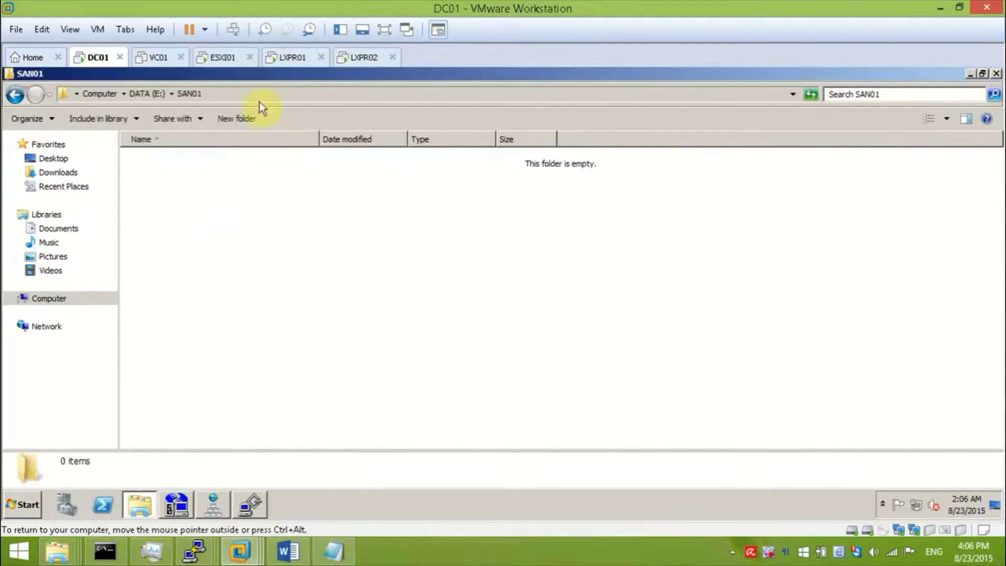
# - Copy the SAN01 folder path and start a new iSCSI virtual disk with the file E:\SAN01\QuorumLX01.vhd
pyautogui.click(258, 99)
pyautogui.hotkey('ctrl', 'c')
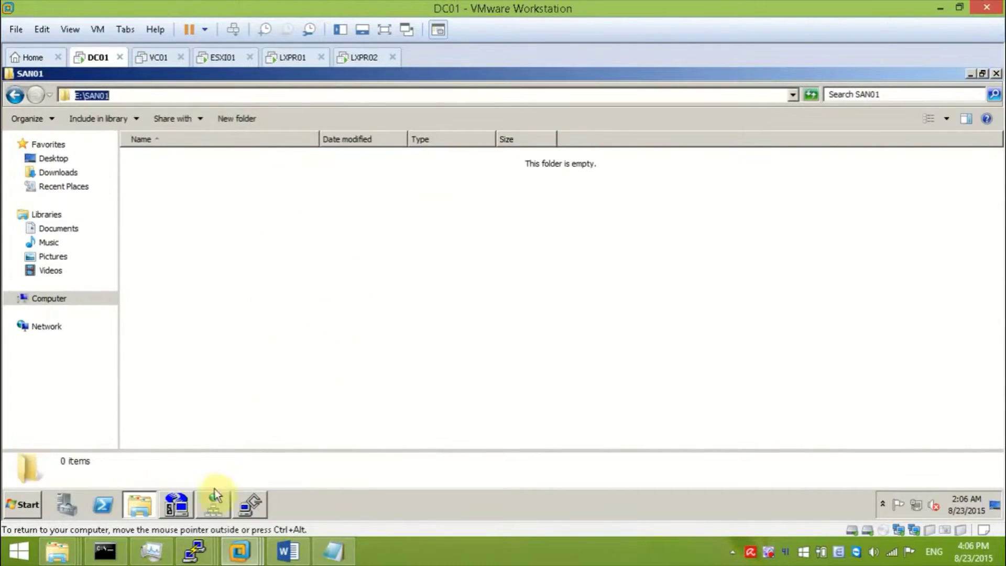
pyautogui.click(250, 504)
pyautogui.rightClick(278, 201)
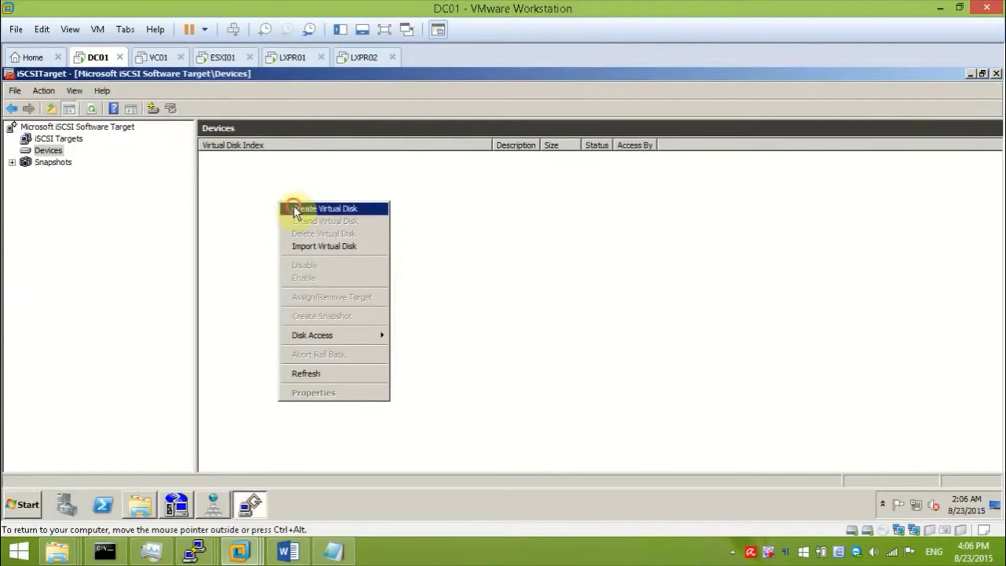
pyautogui.click(293, 207)
pyautogui.click(466, 431)
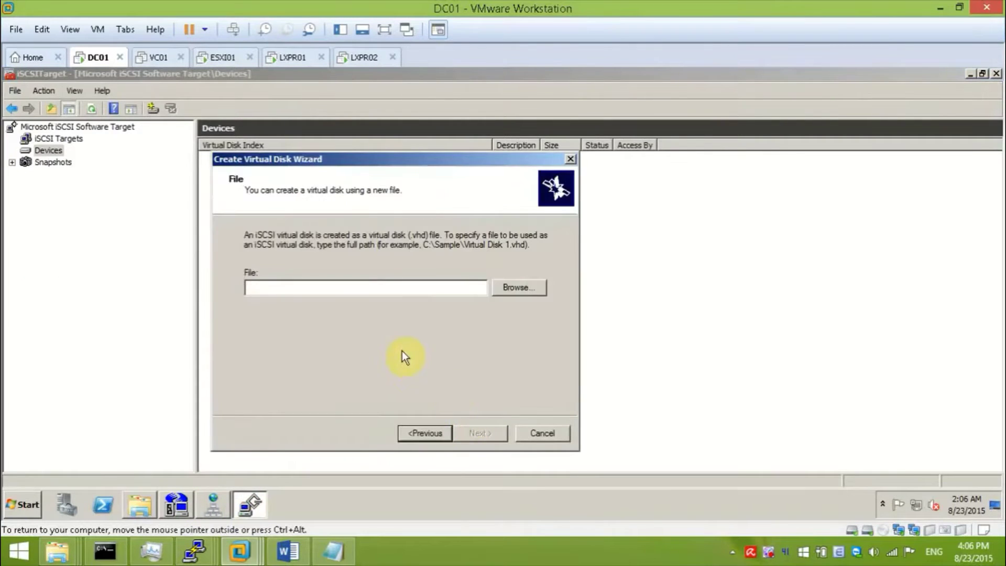
pyautogui.hotkey('ctrl', 'v')
pyautogui.write('\\')
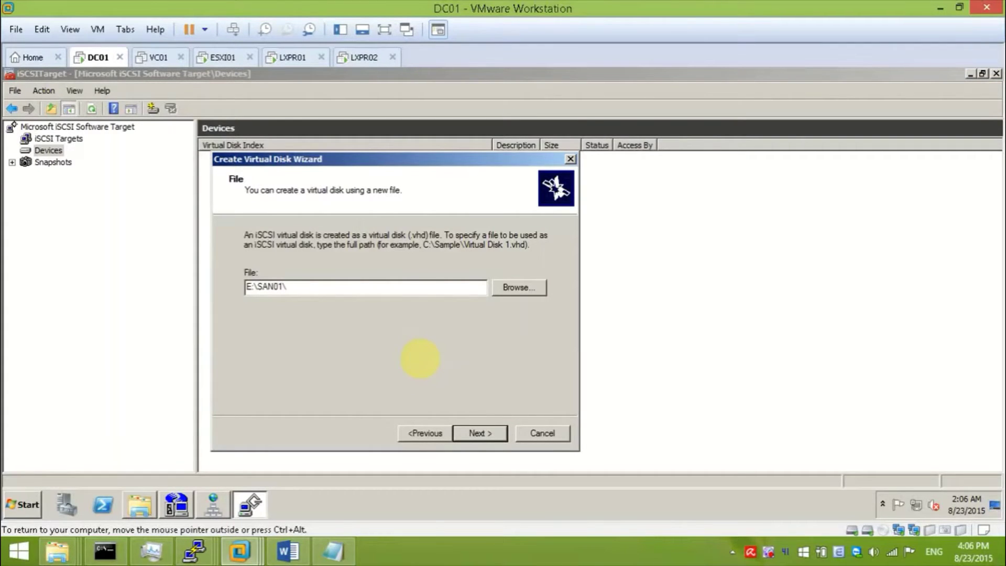
pyautogui.write('QuorumLX01.vhd')
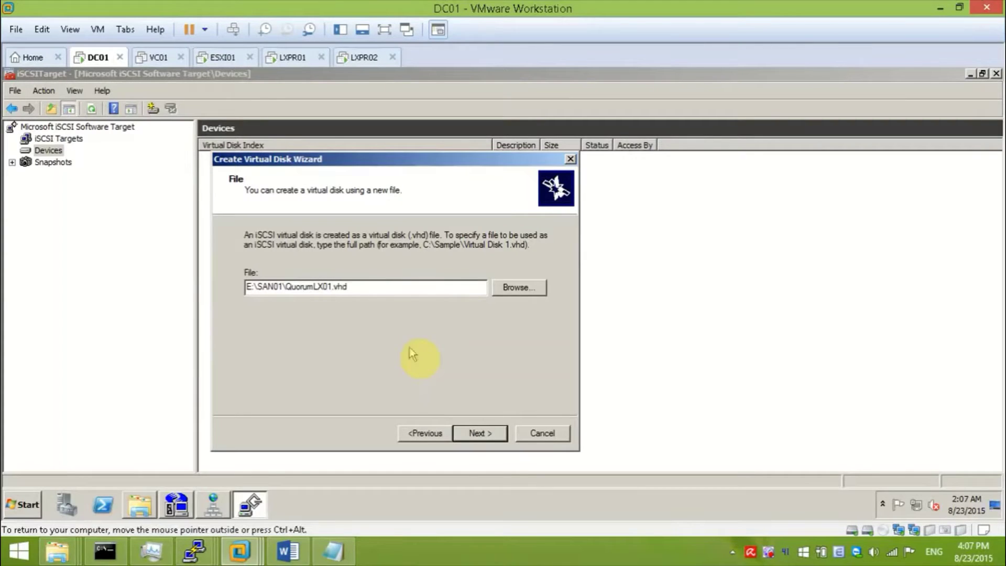
# - Set the quorum disk's size to 5100 MB and description to QuorumLX01, and create it without assigning any iSCSI target
pyautogui.click(462, 433)
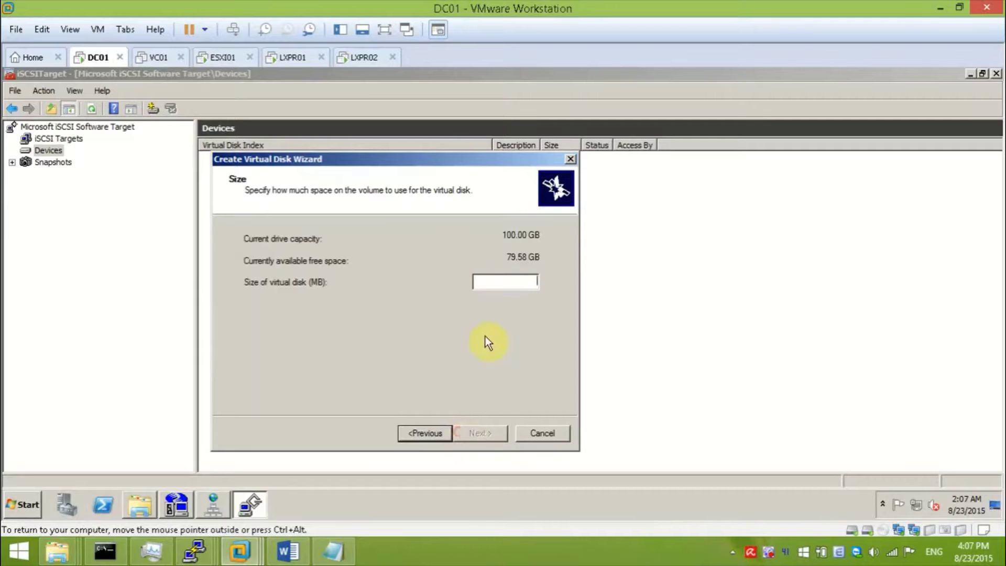
pyautogui.write('5120')
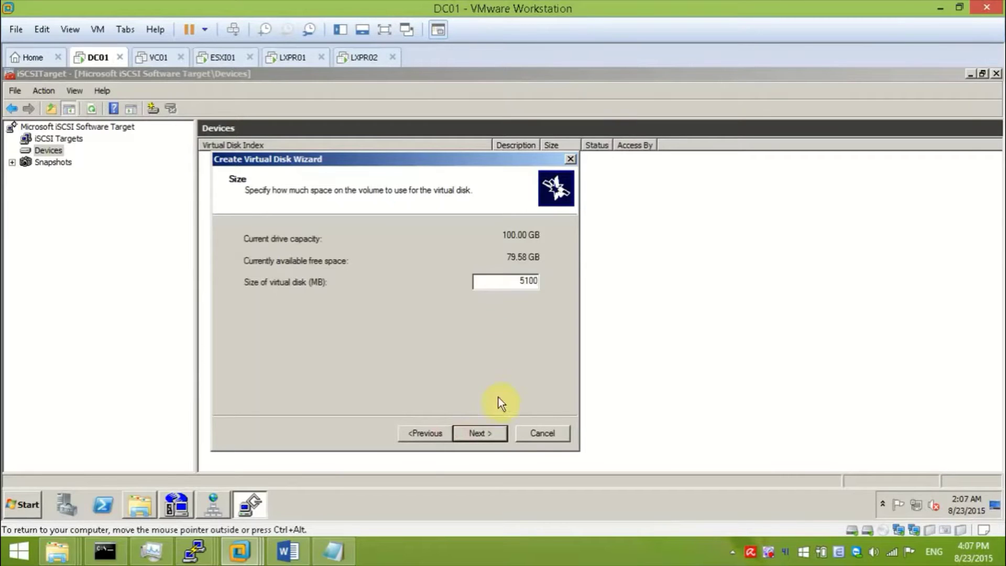
pyautogui.click(479, 432)
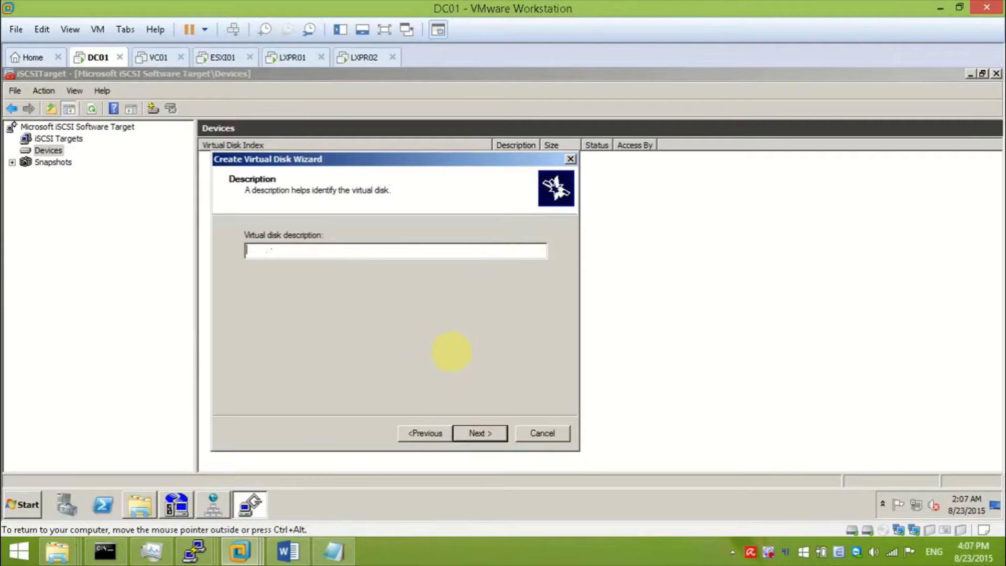
pyautogui.write('LX01')
pyautogui.hotkey('ctrl', 'a')
pyautogui.click(484, 431)
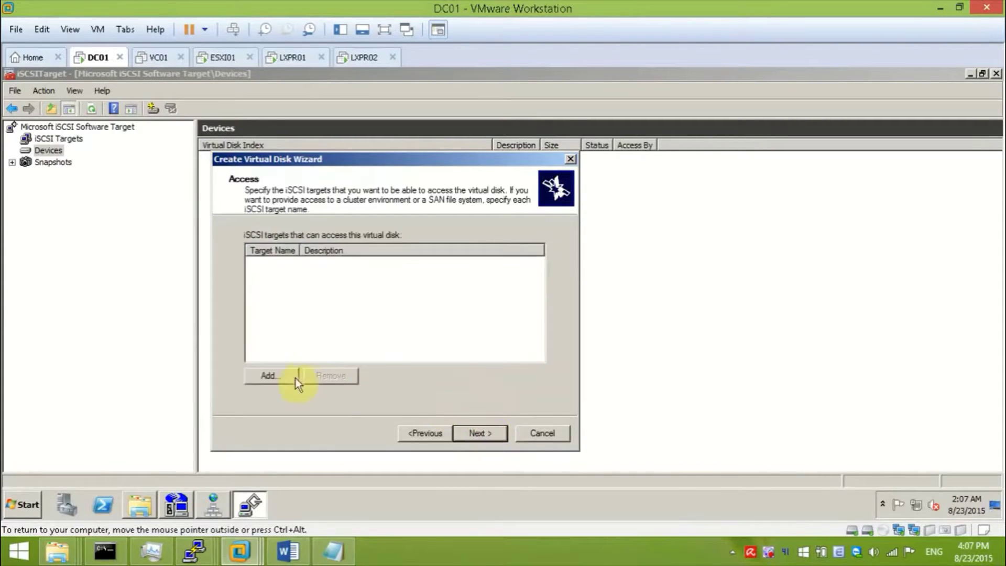
pyautogui.click(276, 375)
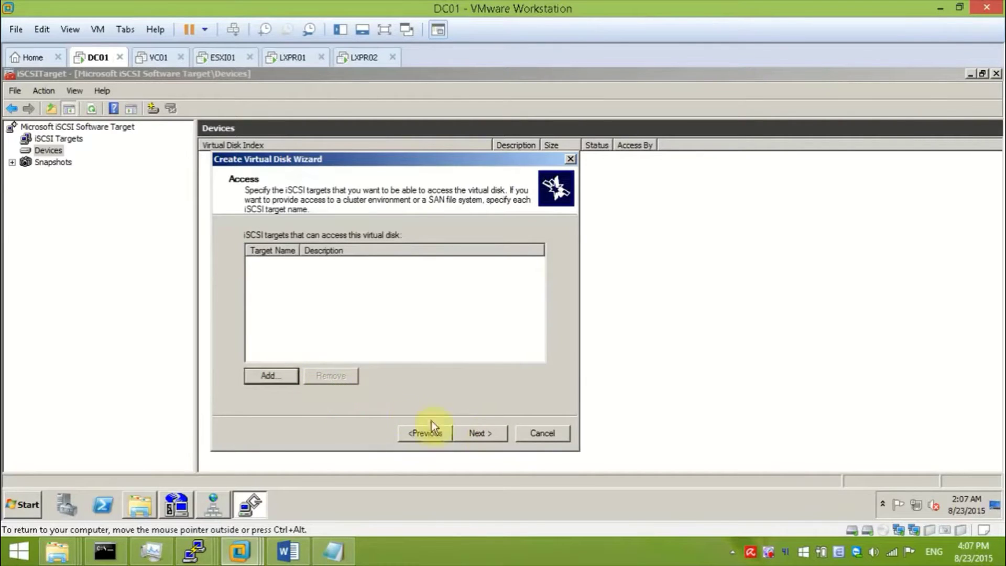
pyautogui.click(476, 434)
pyautogui.click(473, 432)
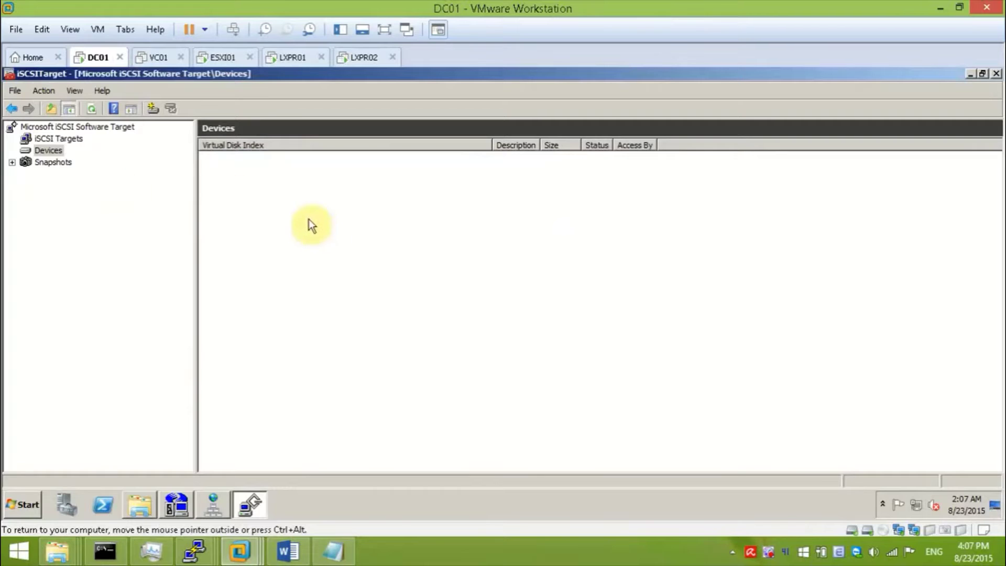
# - Start a second iSCSI virtual disk, reusing the SAN01 folder path for the file E:\SAN01\DPSharedDisk01.vhd
pyautogui.rightClick(281, 181)
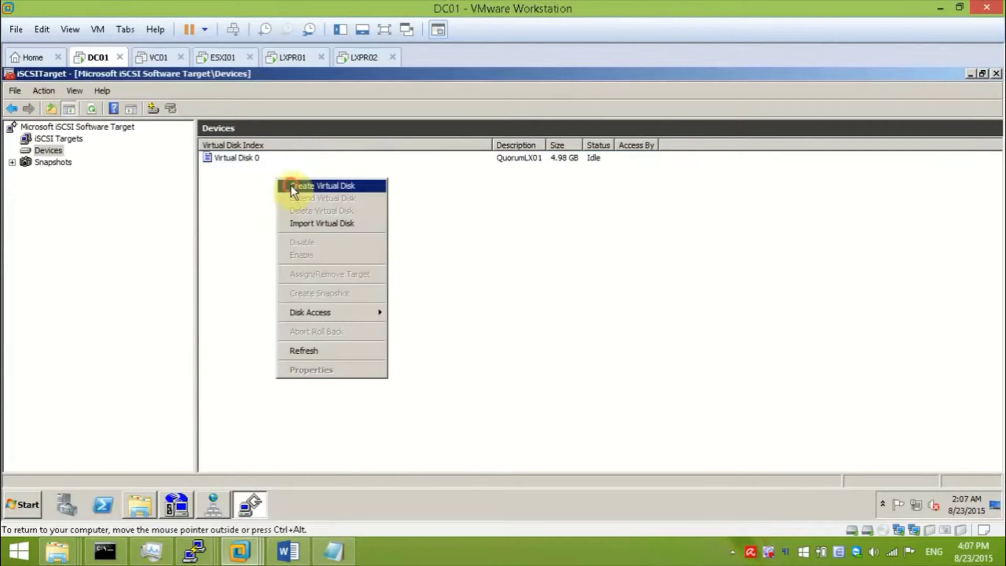
pyautogui.click(291, 185)
pyautogui.click(464, 433)
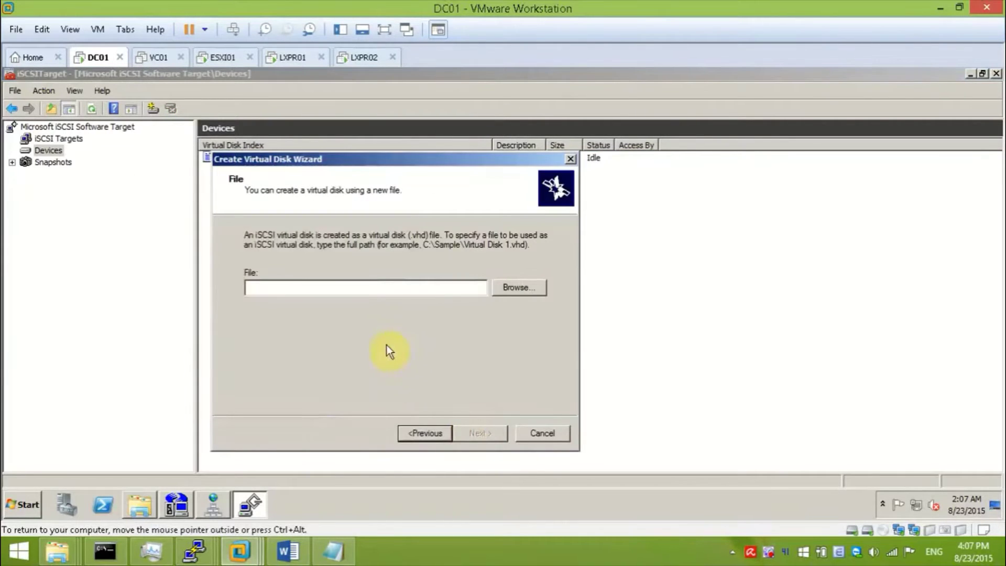
pyautogui.click(139, 504)
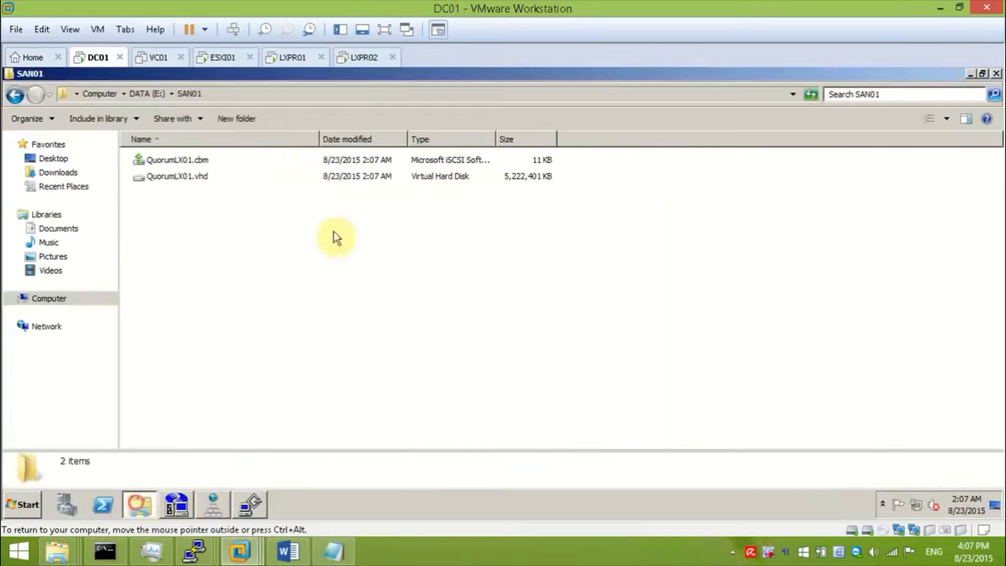
pyautogui.click(256, 96)
pyautogui.hotkey('ctrl', 'c')
pyautogui.hotkey('alt', 'Tab')
pyautogui.click(395, 289)
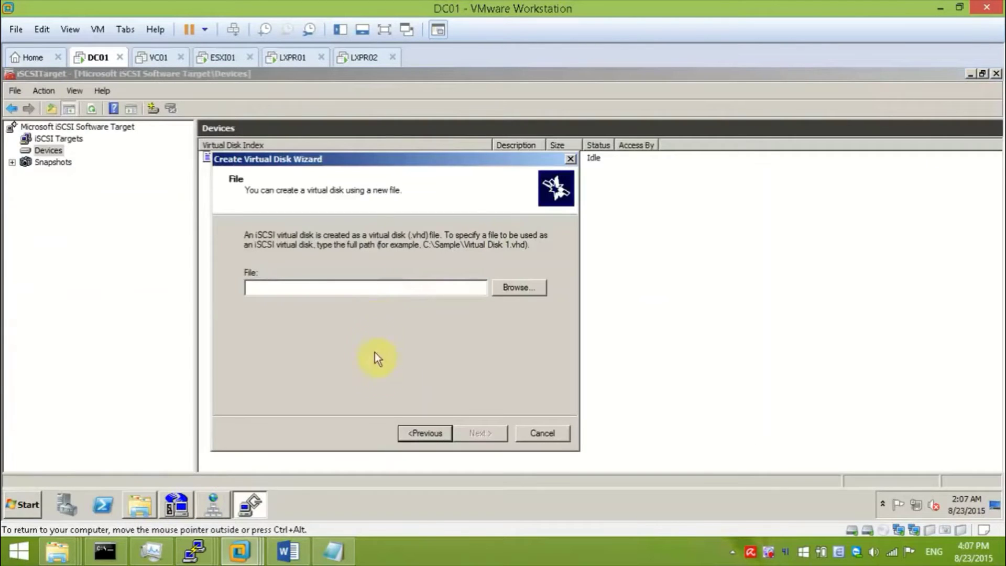
pyautogui.hotkey('ctrl', 'v')
pyautogui.write('\\')
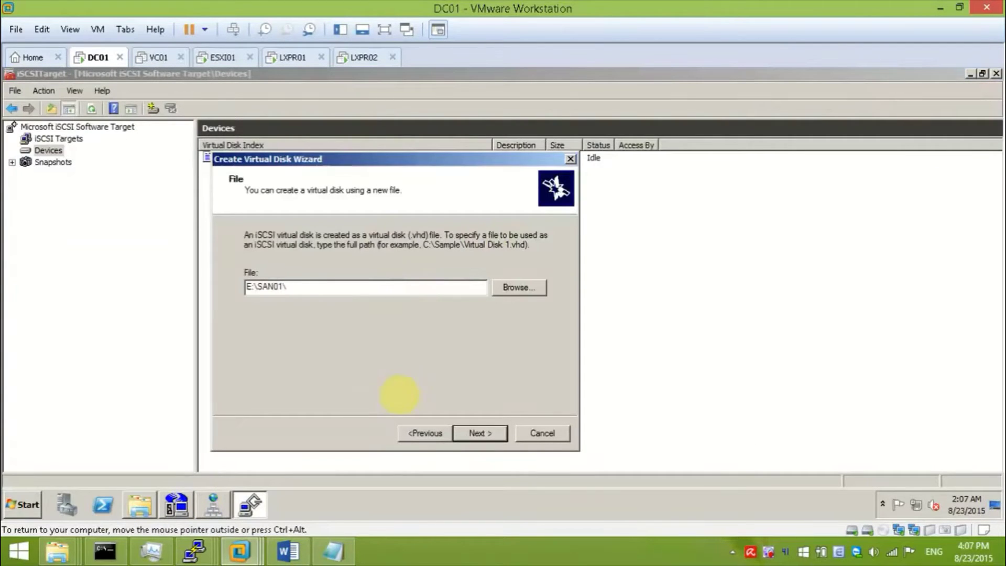
pyautogui.write('DPS')
pyautogui.press('End')
pyautogui.write('an')
pyautogui.press('BackSpace')
pyautogui.press('BackSpace')
pyautogui.write('haredDisk01.vhd')
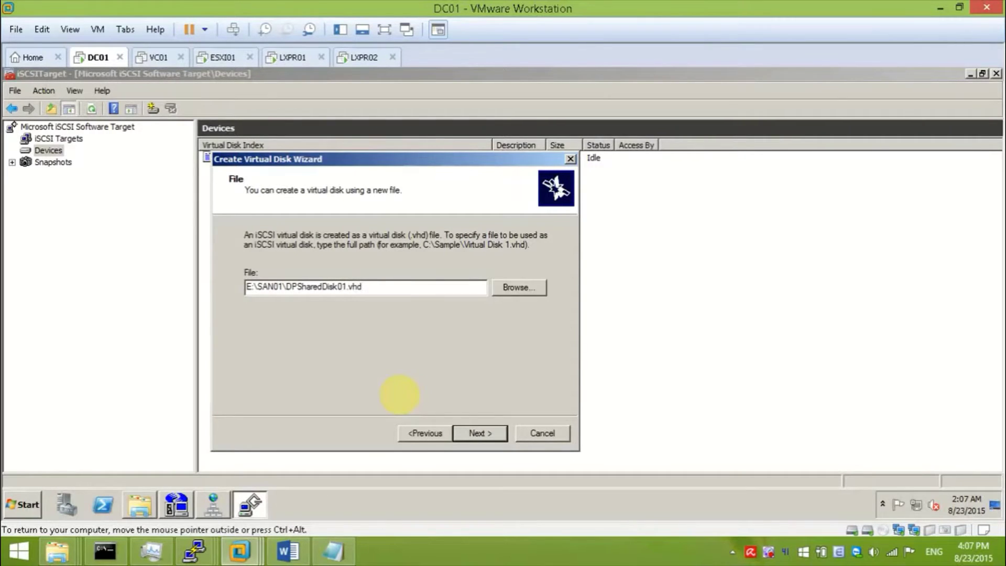
# - Set the shared disk's size to 11000 MB, reuse DPSharedDisk01 as its description, and create it without assigning any iSCSI target
pyautogui.hotkey('shift', 'Left')
pyautogui.hotkey('shift', 'Left')
pyautogui.hotkey('shift', 'Left')
pyautogui.hotkey('shift', 'Left')
pyautogui.hotkey('shift', 'Left')
pyautogui.hotkey('shift', 'Left')
pyautogui.hotkey('shift', 'Left')
pyautogui.hotkey('shift', 'Left')
pyautogui.hotkey('shift', 'Left')
pyautogui.hotkey('shift', 'Left')
pyautogui.hotkey('shift', 'Left')
pyautogui.hotkey('shift', 'Left')
pyautogui.hotkey('shift', 'Left')
pyautogui.hotkey('shift', 'Left')
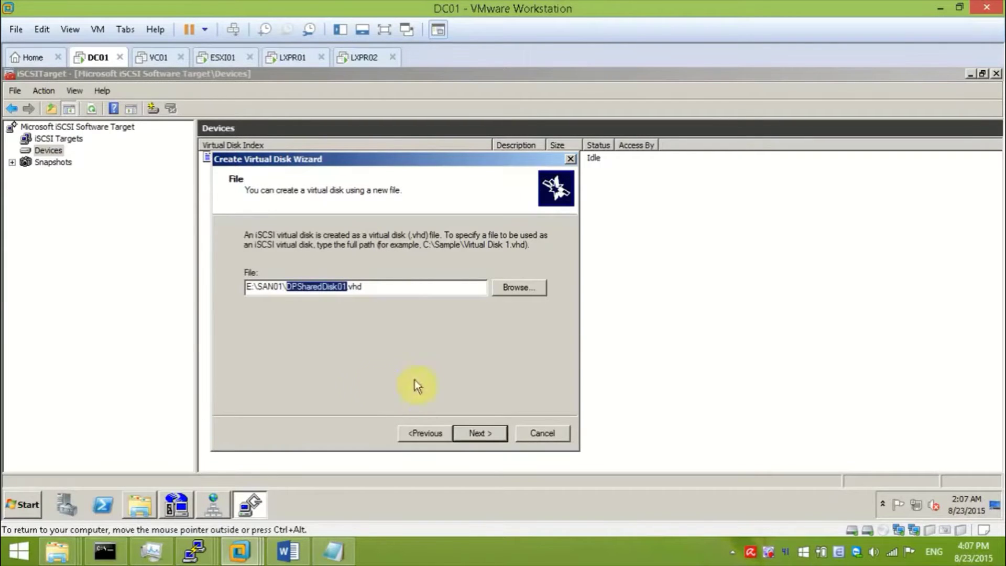
pyautogui.click(469, 434)
pyautogui.write('11000')
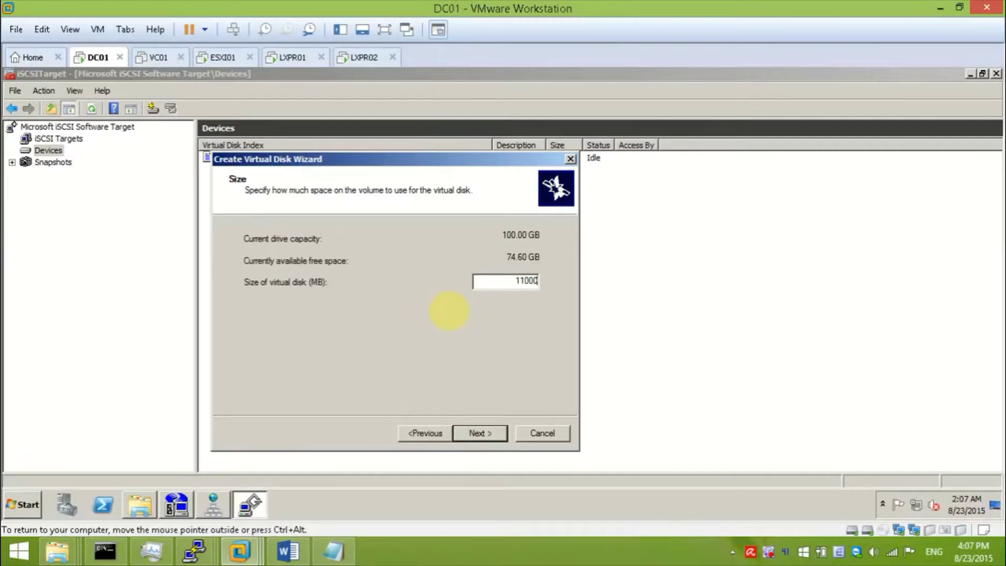
pyautogui.click(483, 433)
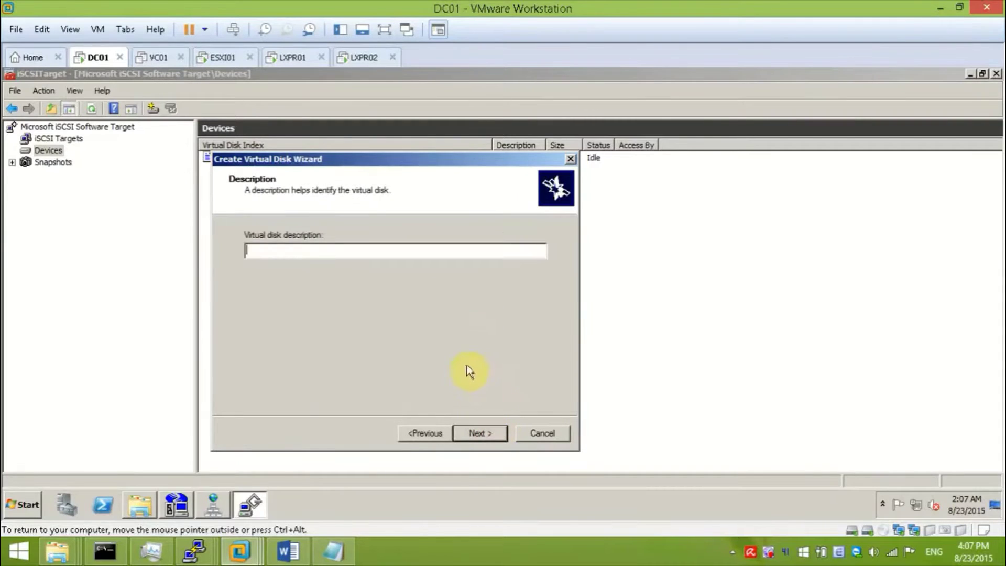
pyautogui.hotkey('ctrl', 'v')
pyautogui.click(487, 434)
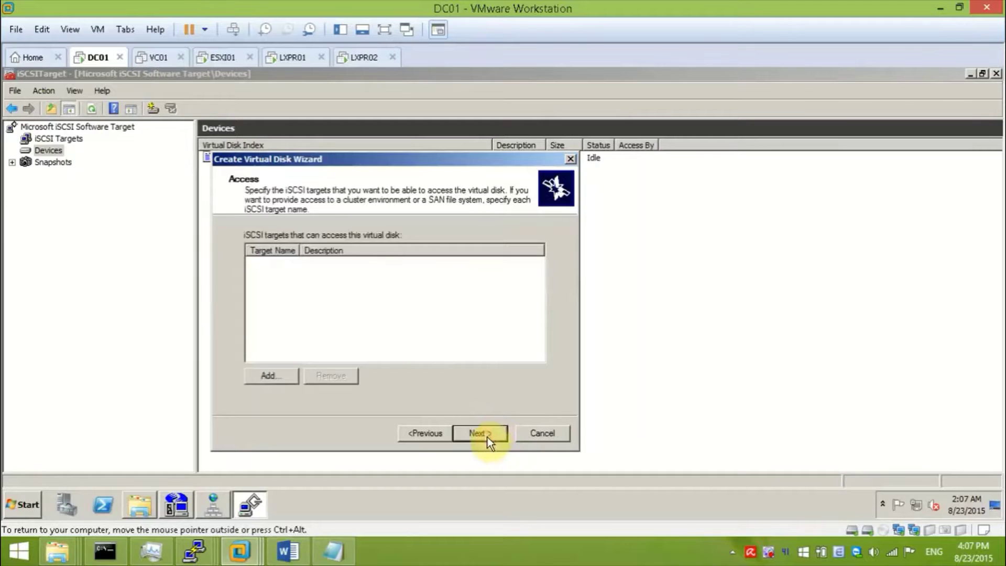
pyautogui.click(487, 434)
pyautogui.click(494, 436)
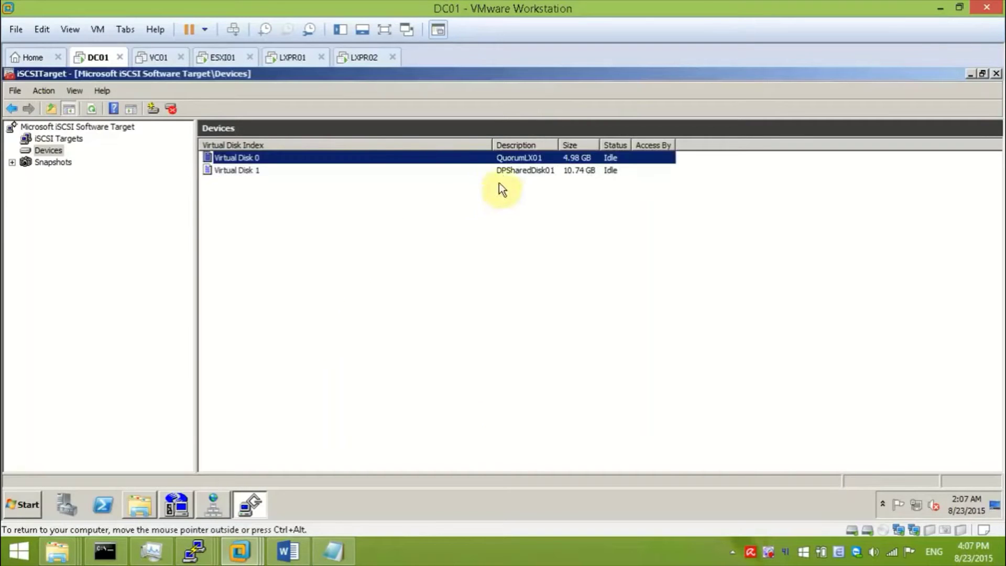
pyautogui.click(504, 170)
pyautogui.click(506, 158)
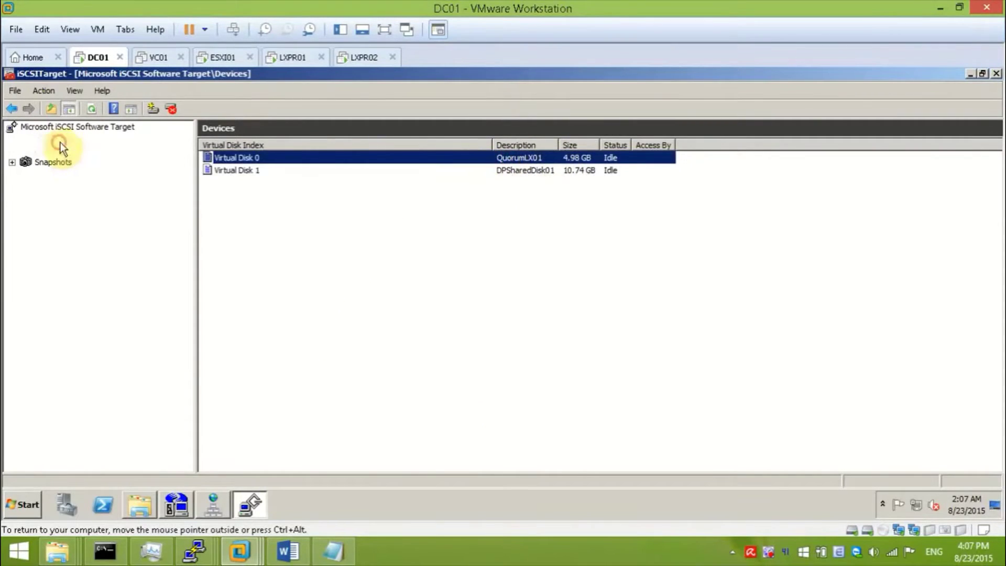
# - Start a new iSCSI target with lxpr01.tek.intra.local as both its name and description
pyautogui.click(62, 139)
pyautogui.rightClick(63, 139)
pyautogui.click(99, 144)
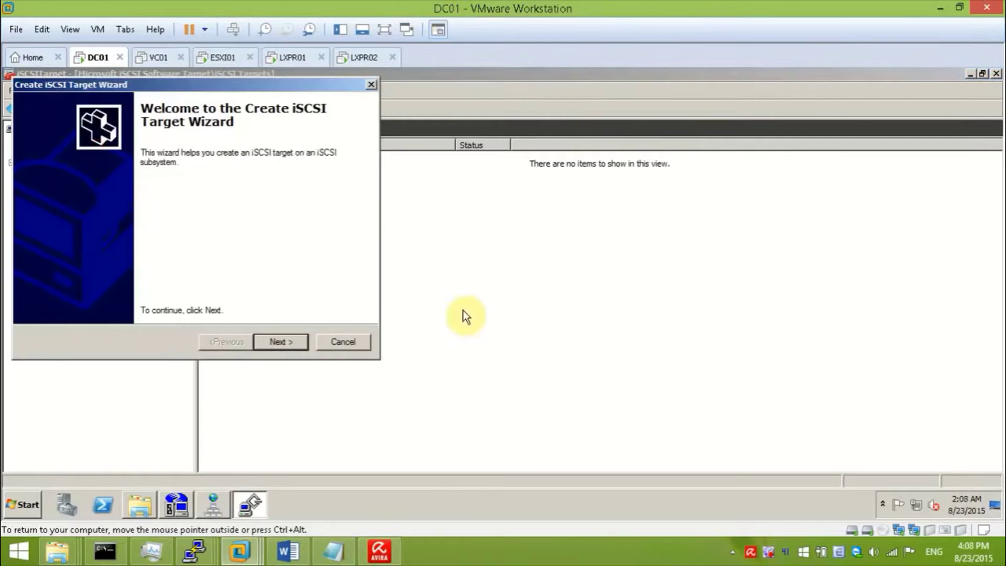
pyautogui.click(293, 345)
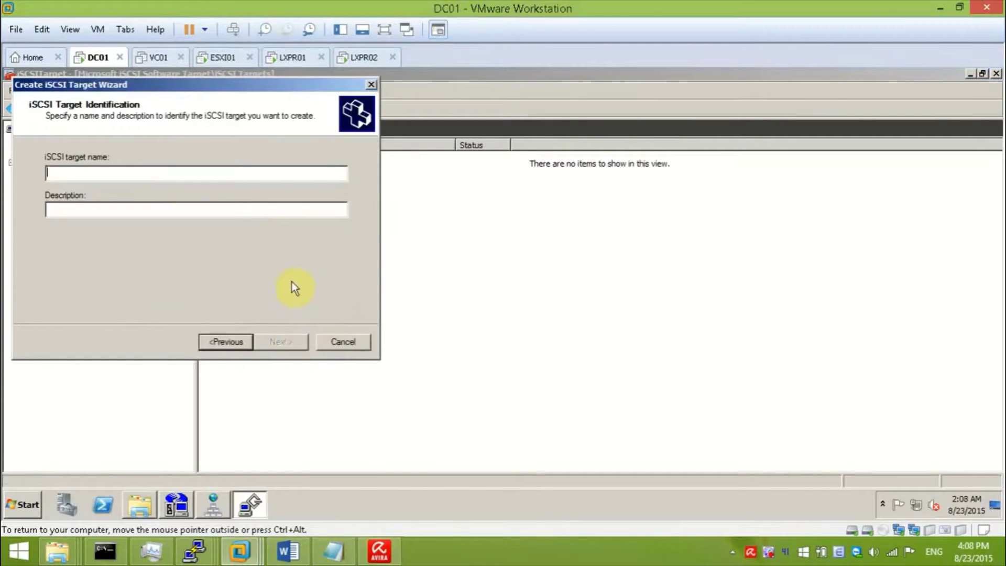
pyautogui.write('lxpr01.')
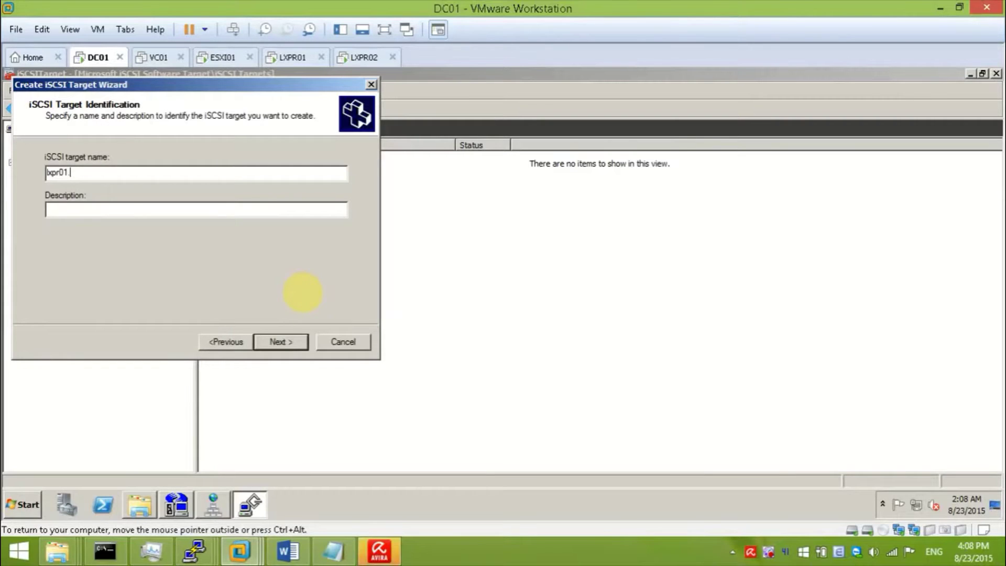
pyautogui.write('tek.intra.local')
pyautogui.hotkey('ctrl', 'a')
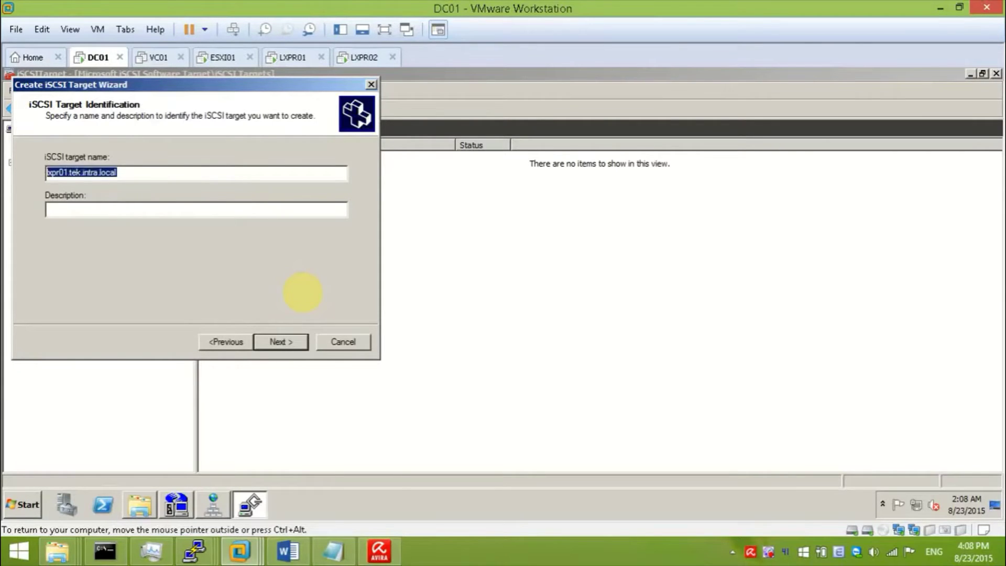
pyautogui.click(186, 213)
pyautogui.hotkey('ctrl', 'v')
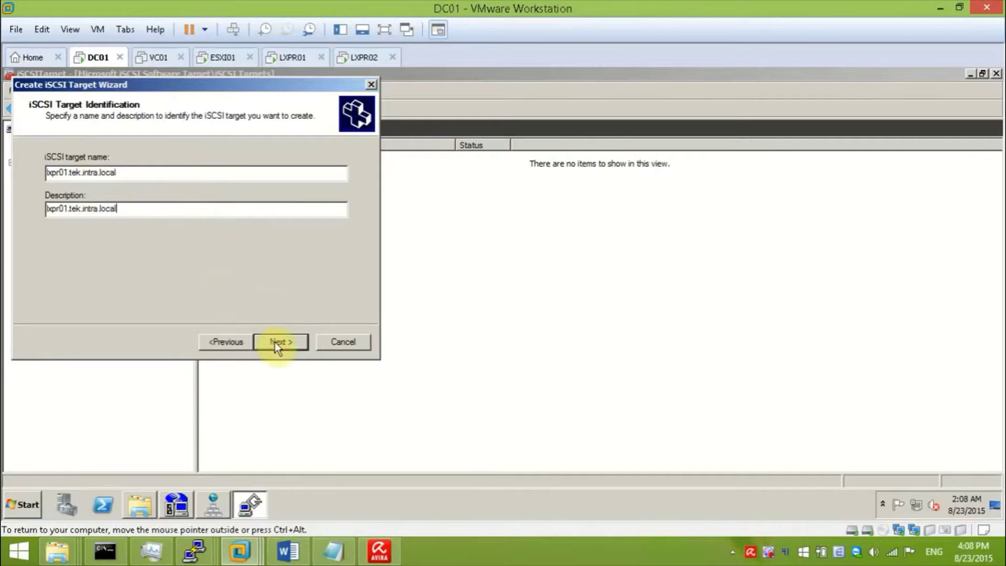
pyautogui.click(275, 342)
# - Add a DNS Domain Name identifier lxpr01.tek.intra.local through the advanced identifiers and create the iSCSI target
pyautogui.click(92, 260)
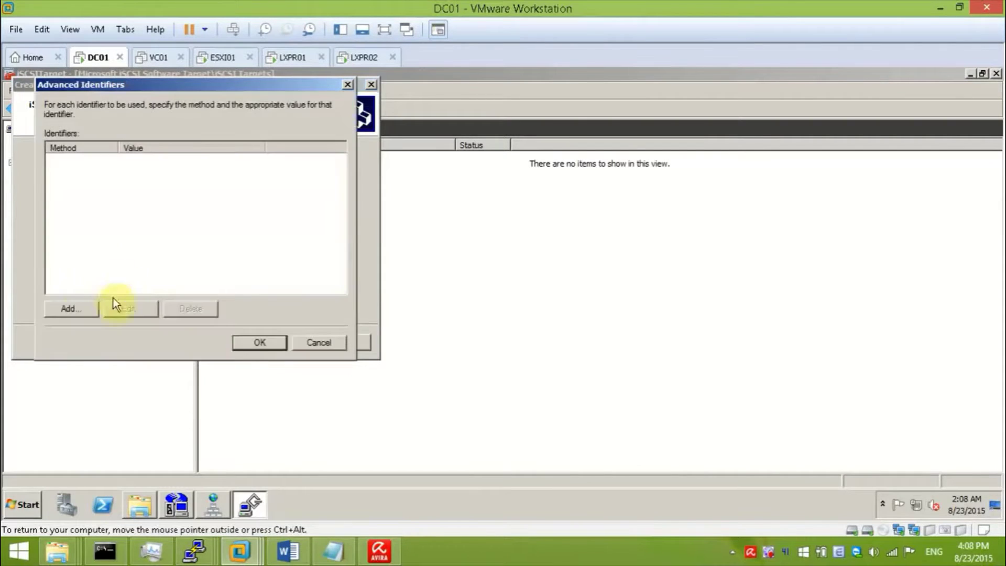
pyautogui.click(84, 306)
pyautogui.click(171, 140)
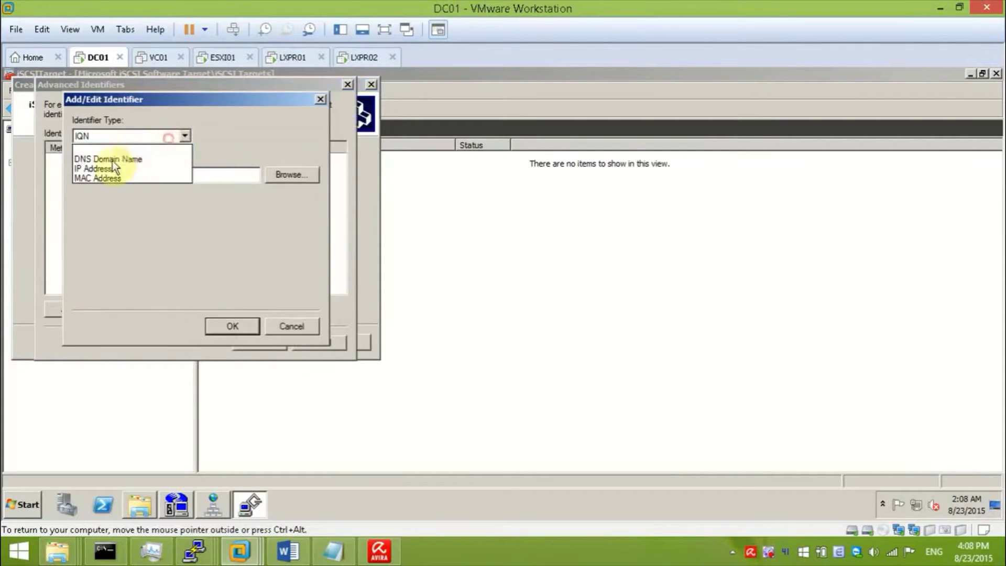
pyautogui.click(112, 157)
pyautogui.click(120, 179)
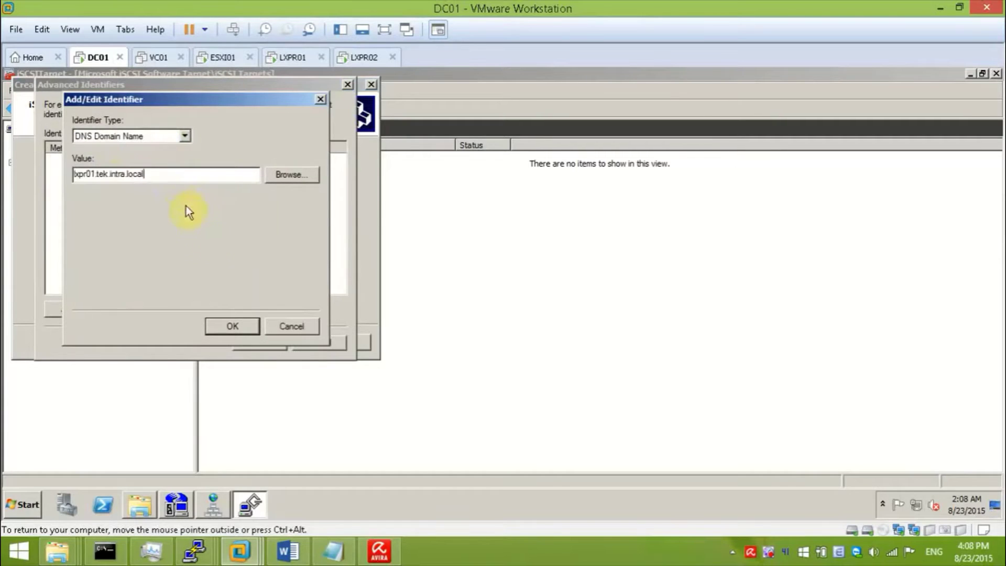
pyautogui.click(233, 327)
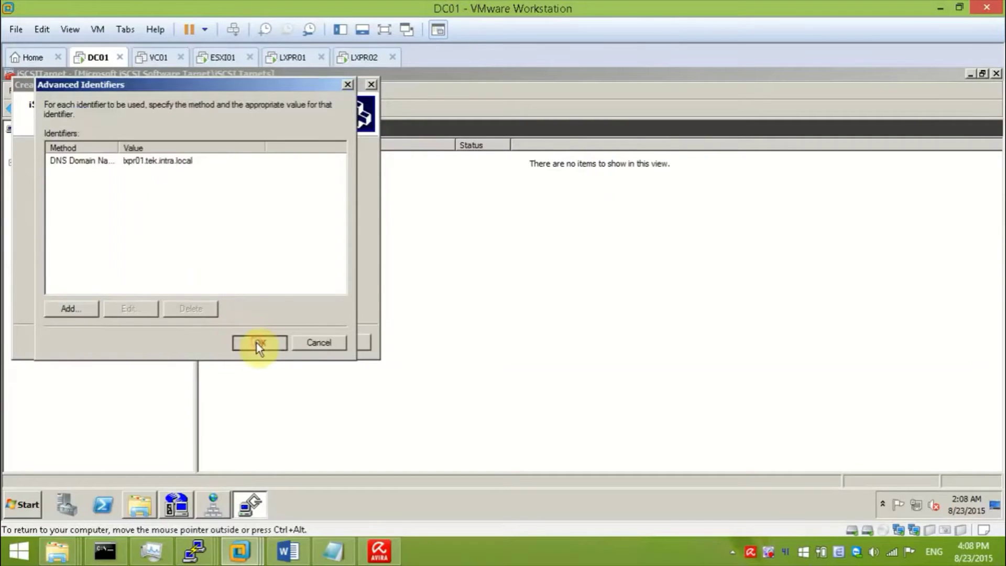
pyautogui.click(256, 342)
pyautogui.click(275, 344)
pyautogui.click(275, 344)
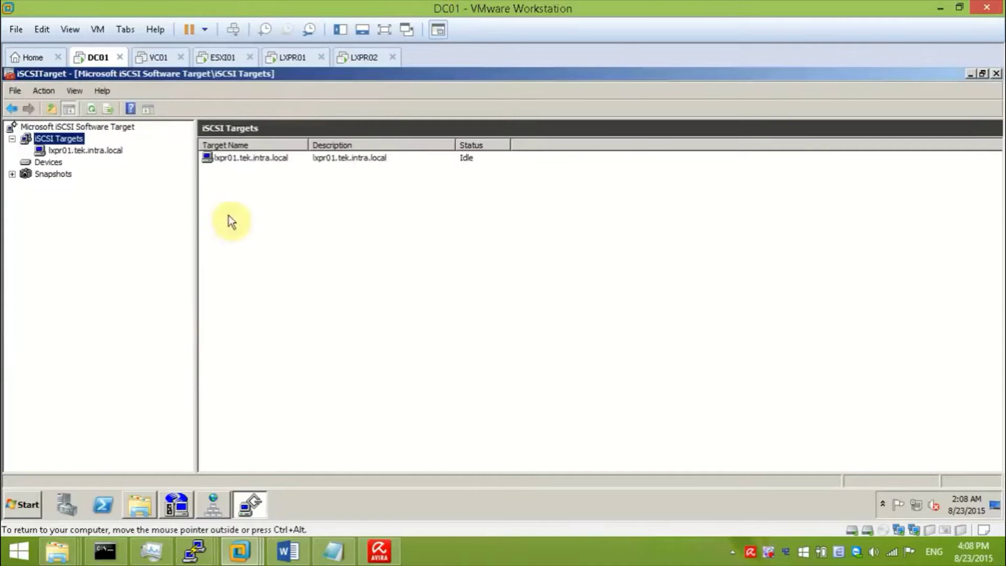
# - Start a second iSCSI target with lxpr02.tek.intra.local as both its name and description
pyautogui.rightClick(73, 142)
pyautogui.click(87, 148)
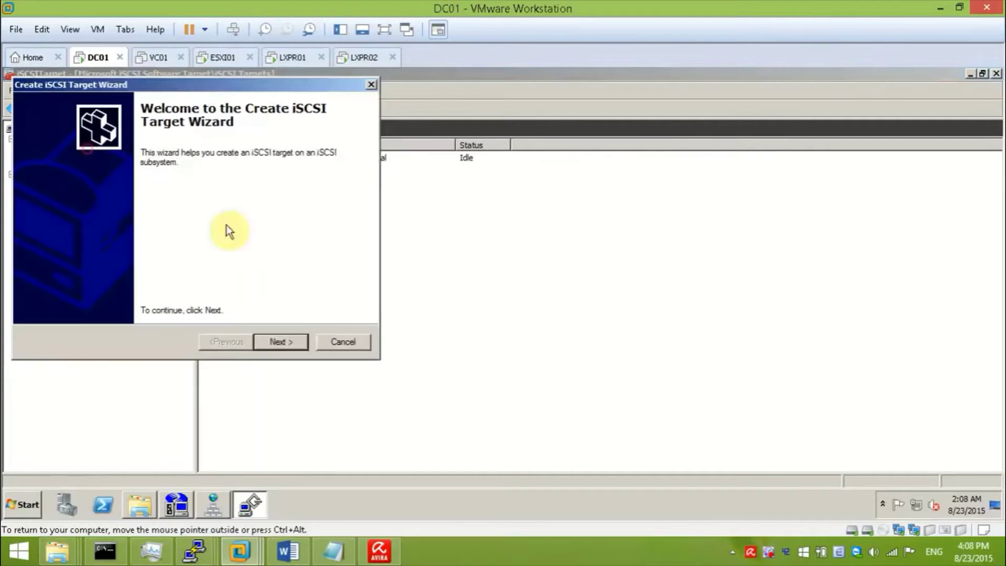
pyautogui.click(281, 342)
pyautogui.click(182, 174)
pyautogui.hotkey('ctrl', 'v')
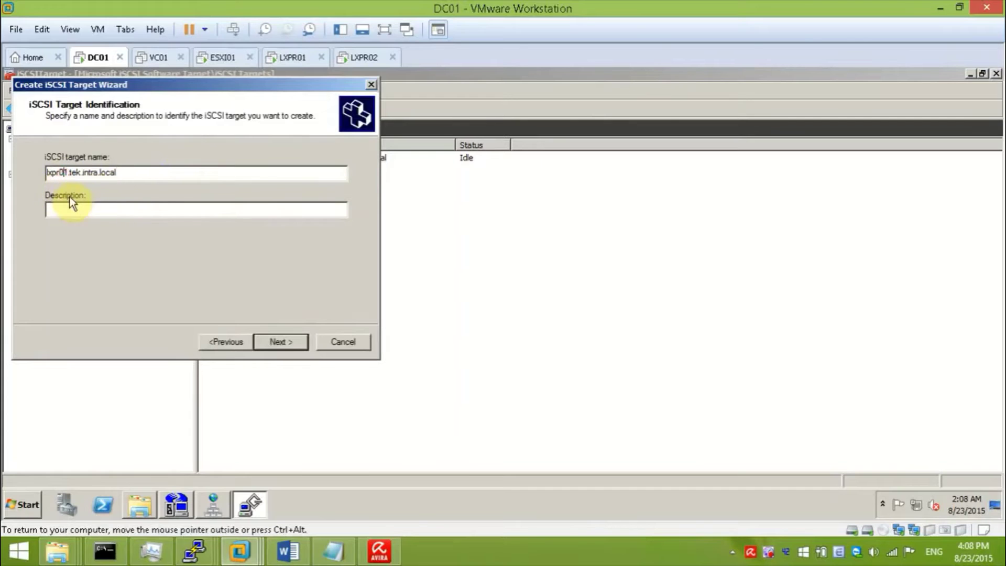
pyautogui.press('Delete')
pyautogui.write('2')
pyautogui.click(294, 340)
# - Add a DNS Domain Name identifier lxpr02.tek.intra.local through the advanced identifiers and create the second target
pyautogui.click(59, 256)
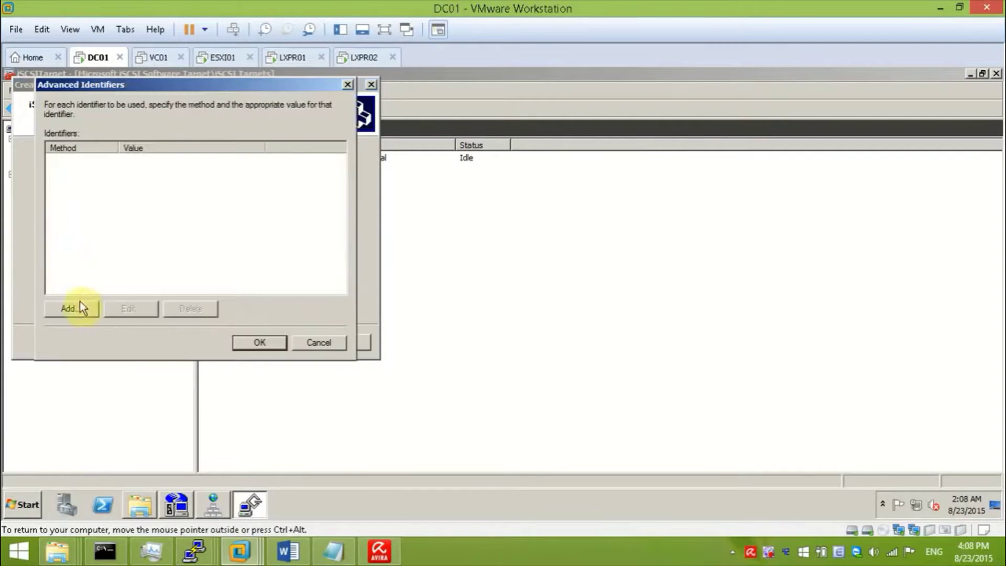
pyautogui.click(80, 303)
pyautogui.click(101, 136)
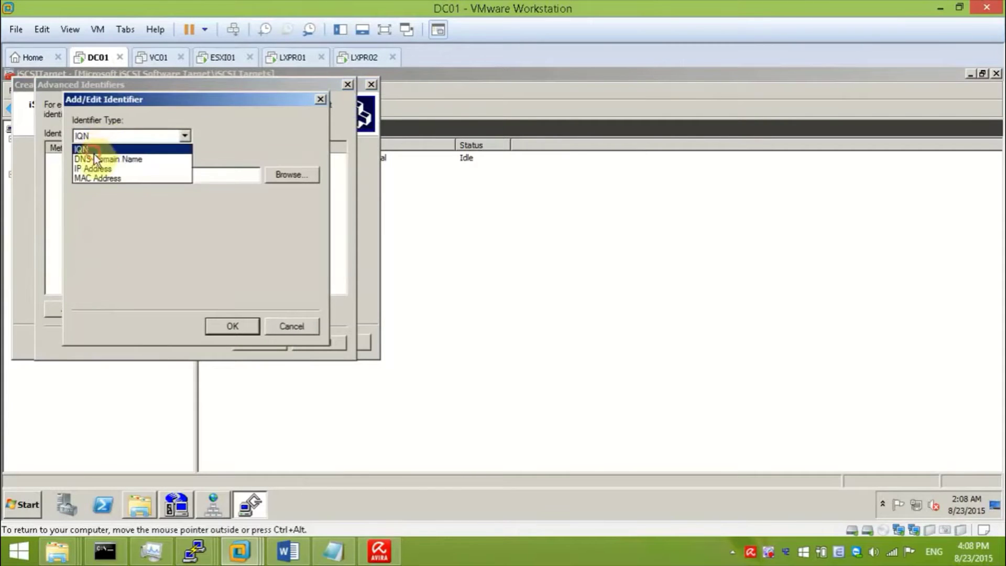
pyautogui.click(95, 158)
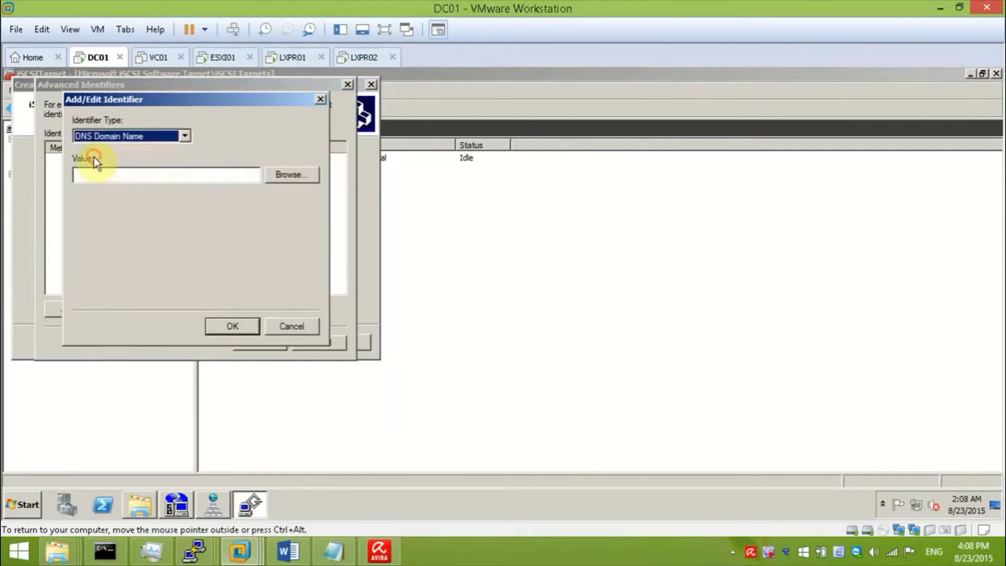
pyautogui.click(199, 176)
pyautogui.click(255, 324)
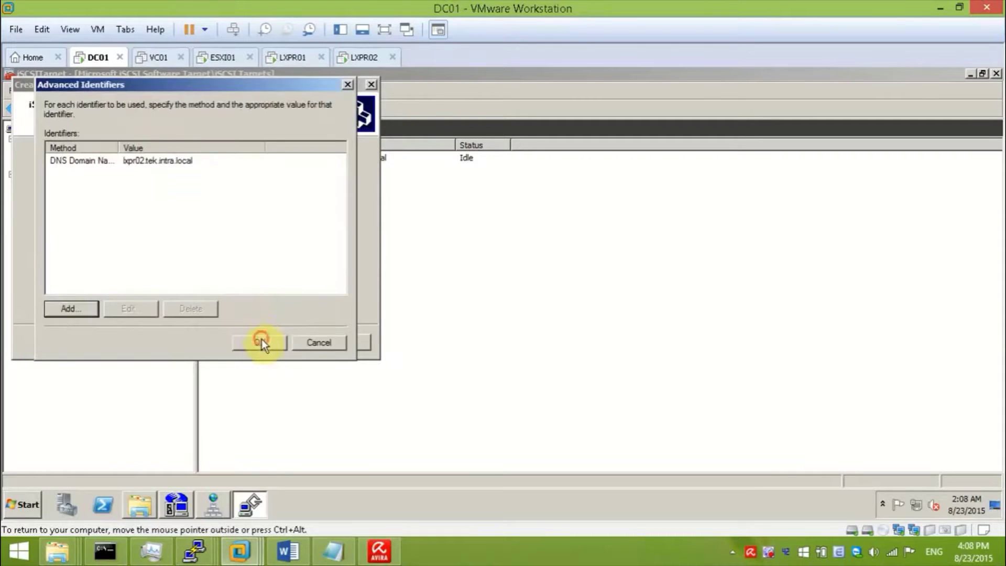
pyautogui.click(262, 341)
pyautogui.click(289, 341)
pyautogui.click(293, 340)
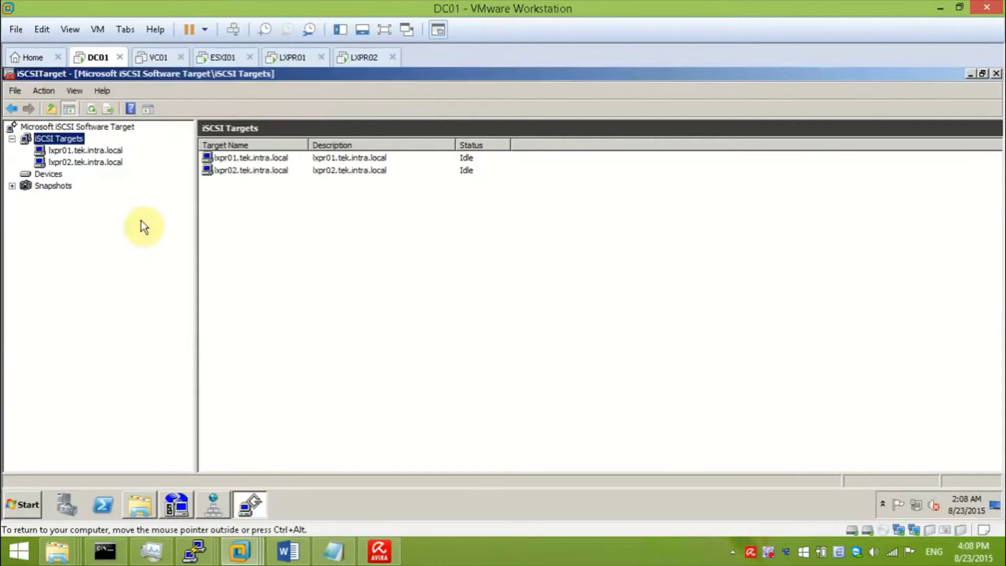
# - Assign the lxpr01 and lxpr02 targets to the QuorumLX01 virtual disk, allowing access by multiple targets
pyautogui.click(49, 173)
pyautogui.click(230, 158)
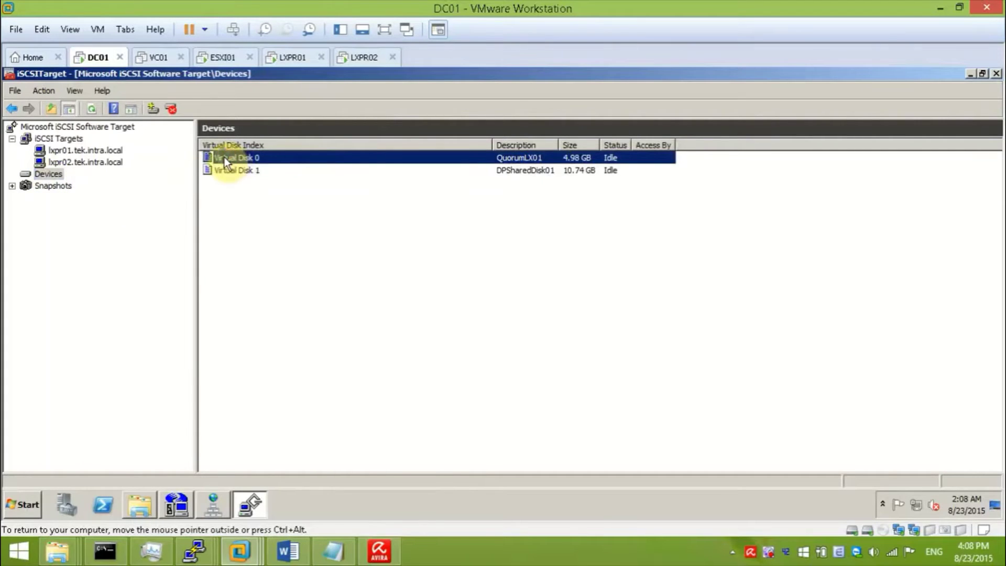
pyautogui.rightClick(224, 157)
pyautogui.click(268, 247)
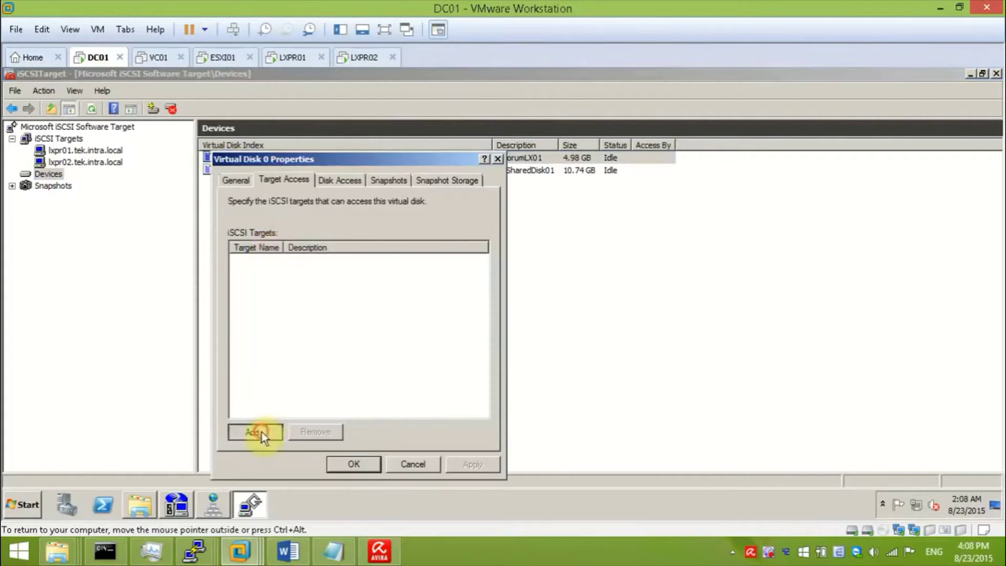
pyautogui.click(261, 431)
pyautogui.click(256, 244)
pyautogui.keyDown('shift'); pyautogui.click(259, 258); pyautogui.keyUp('shift')
pyautogui.click(390, 460)
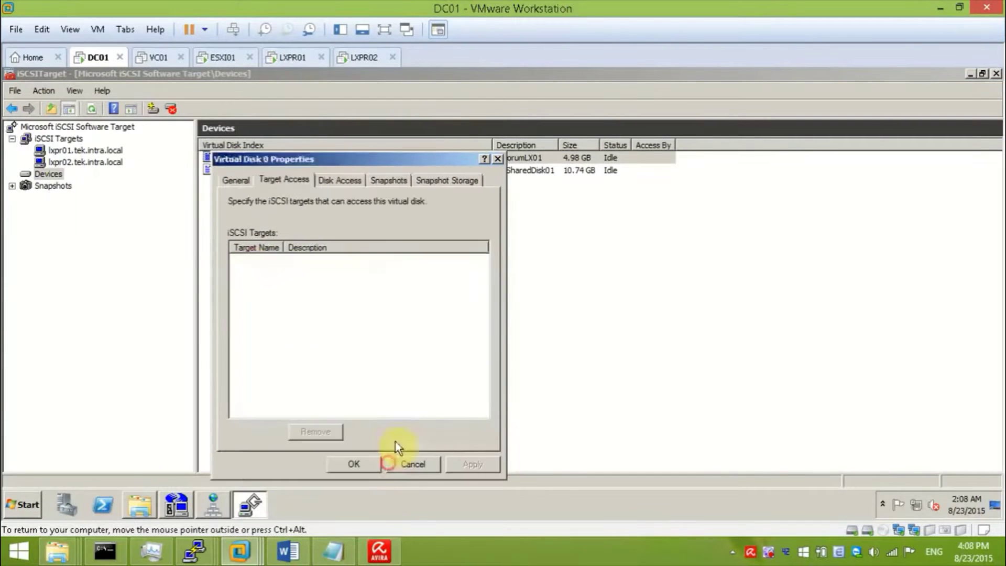
pyautogui.click(405, 360)
pyautogui.click(354, 464)
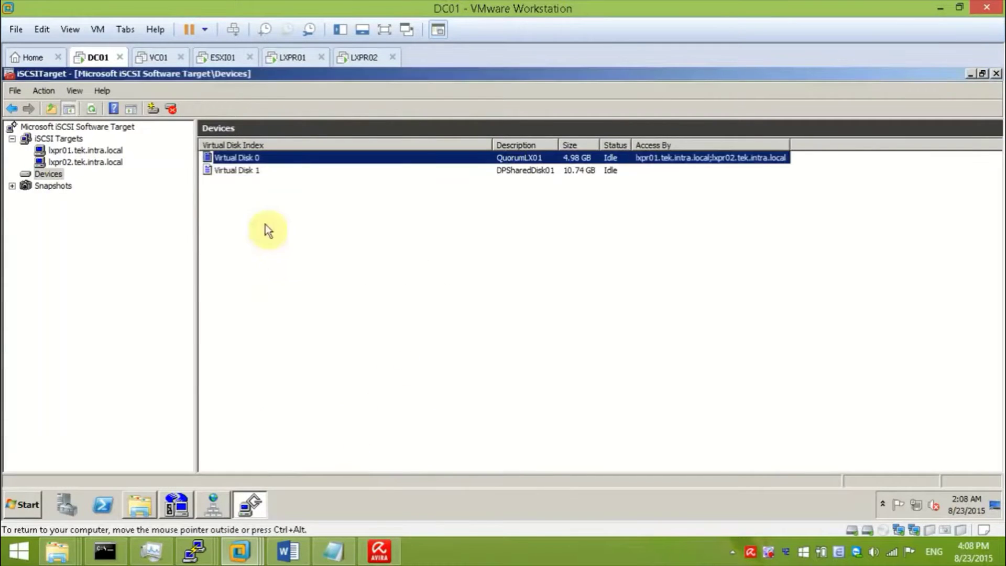
# - Assign the lxpr01 and lxpr02 targets to the DPSharedDisk01 virtual disk, allowing access by multiple targets
pyautogui.rightClick(244, 171)
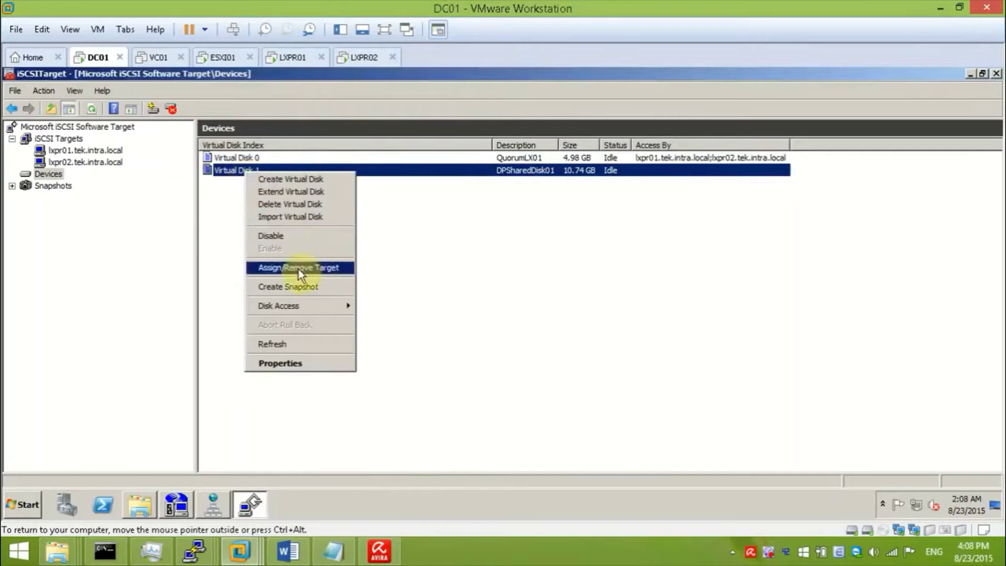
pyautogui.click(300, 272)
pyautogui.click(252, 431)
pyautogui.click(272, 244)
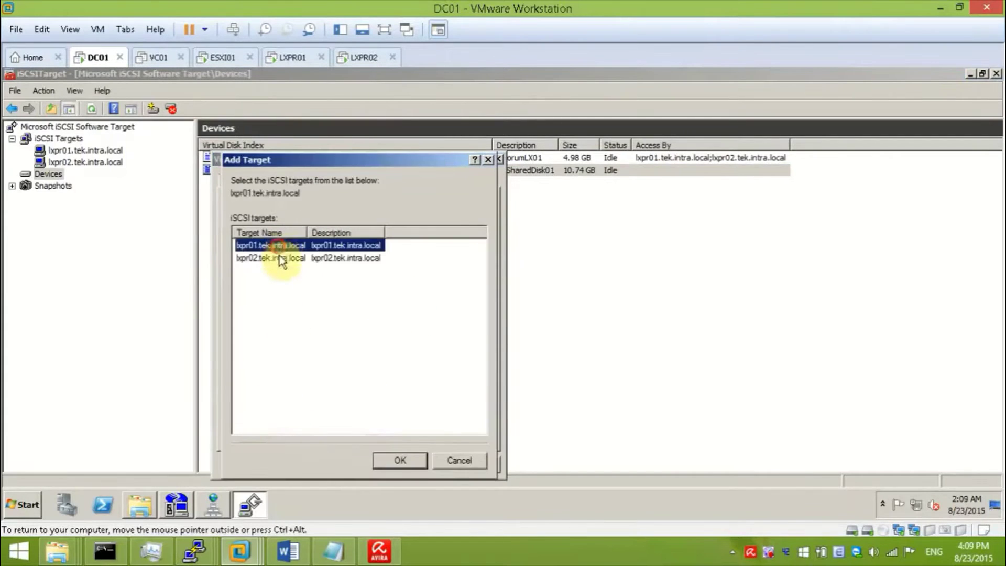
pyautogui.keyDown('shift'); pyautogui.click(272, 256); pyautogui.keyUp('shift')
pyautogui.click(393, 458)
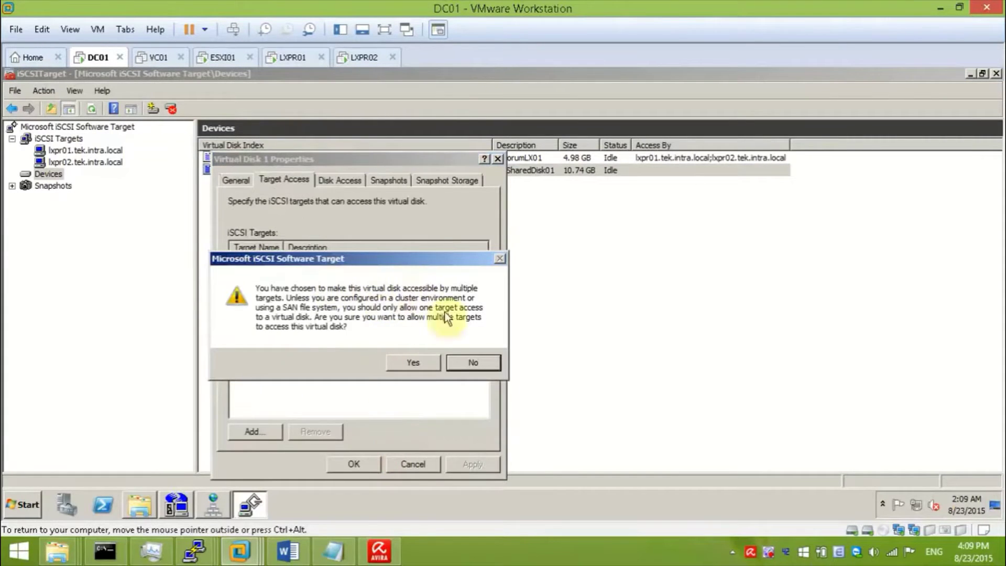
pyautogui.click(414, 363)
pyautogui.click(340, 468)
pyautogui.click(634, 158)
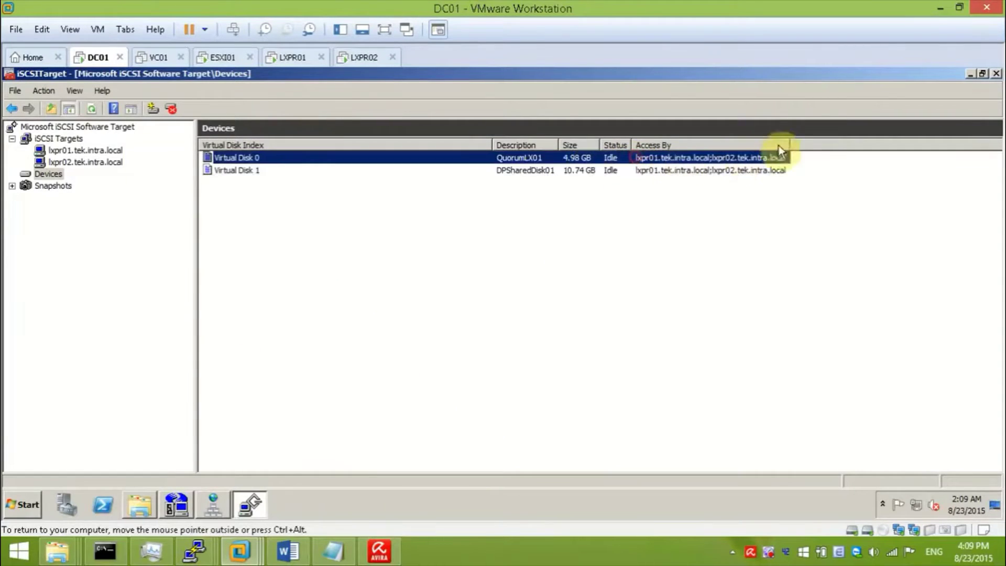
pyautogui.click(482, 242)
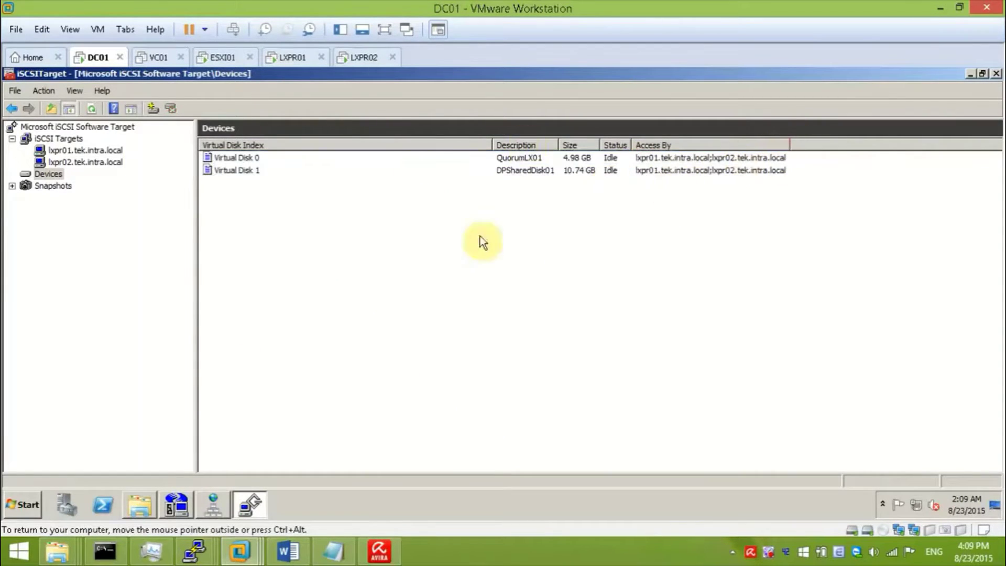
# - Switch to the Word guide and copy yum groupinstall "High Availability Management" "High Availability" from the Luci server section
pyautogui.click(288, 550)
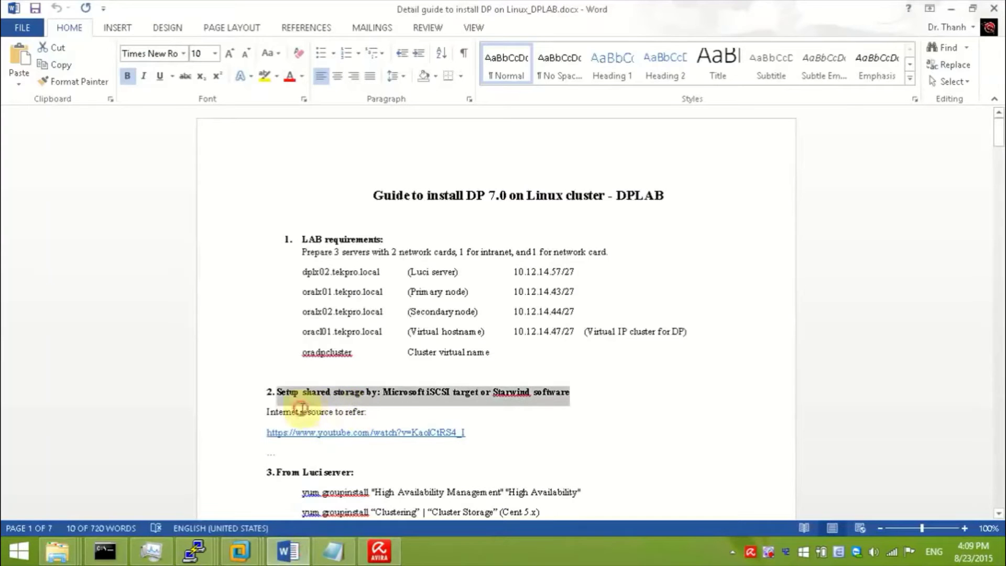
pyautogui.moveTo(268, 412); pyautogui.dragTo(417, 411)
pyautogui.scroll(-5, 418, 419)
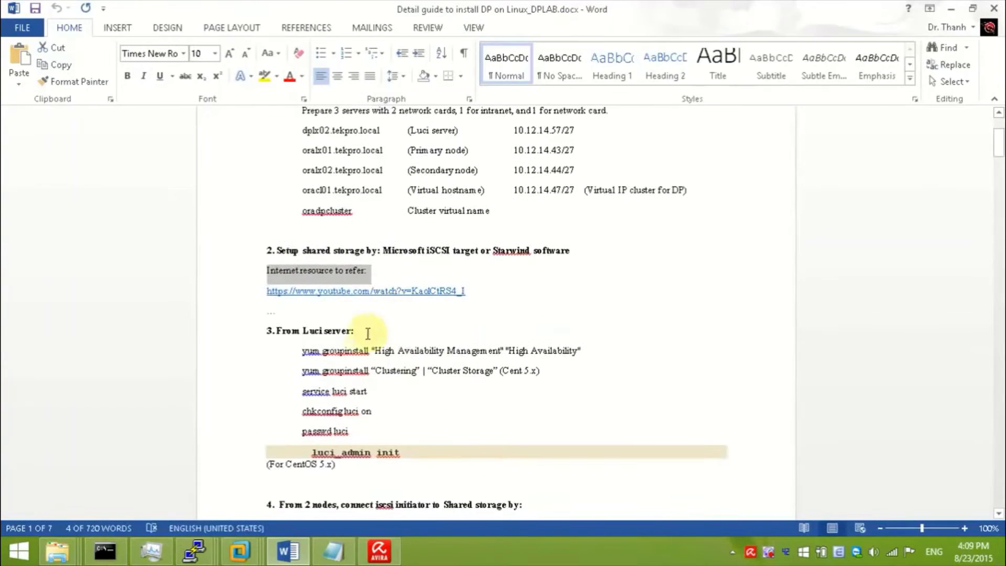
pyautogui.moveTo(303, 331); pyautogui.dragTo(354, 331)
pyautogui.scroll(-4, 382, 382)
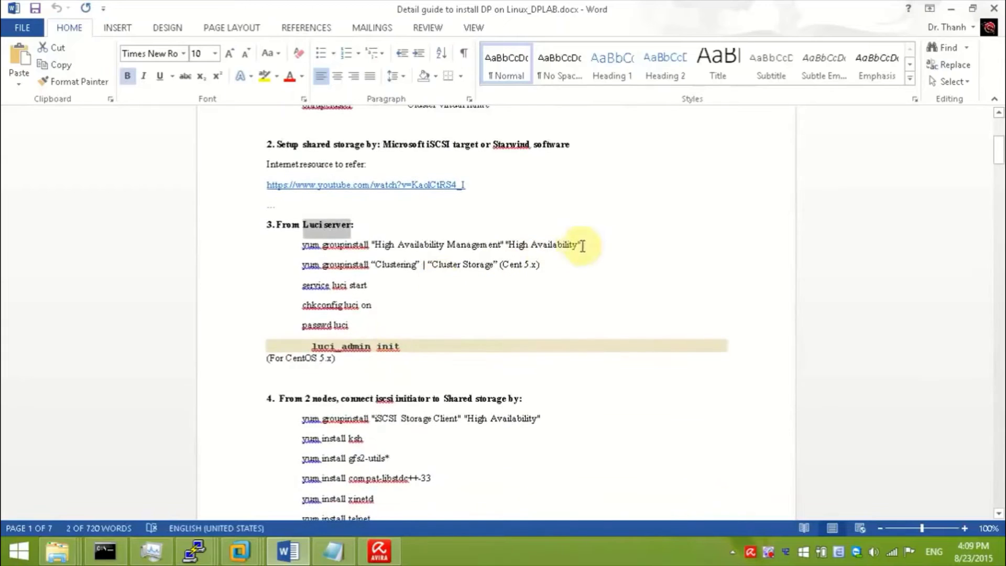
pyautogui.moveTo(582, 245); pyautogui.dragTo(306, 244)
pyautogui.hotkey('ctrl', 'c')
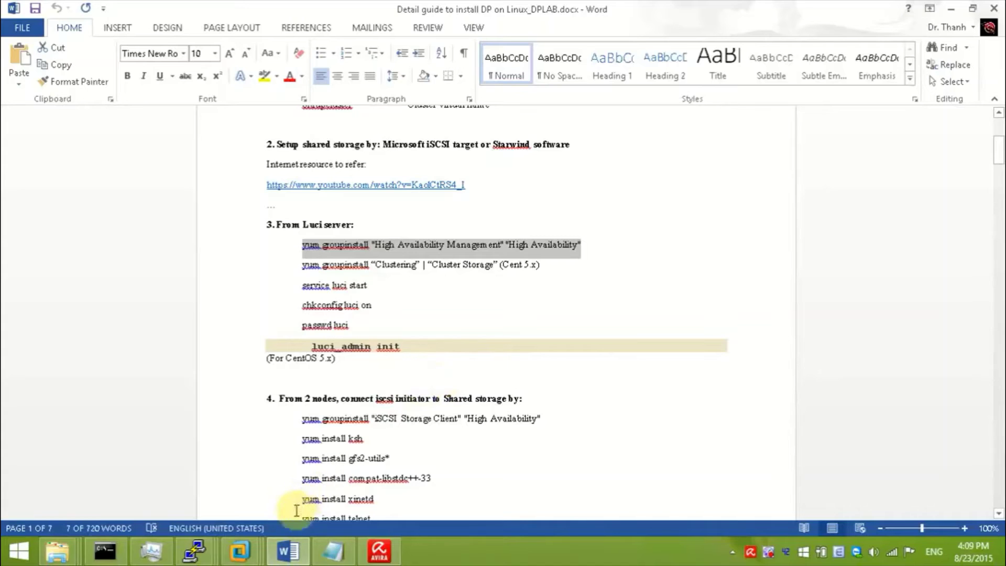
# - Switch to the vmgre01 terminal session, run the copied yum groupinstall command and accept the package installation with y
pyautogui.click(193, 550)
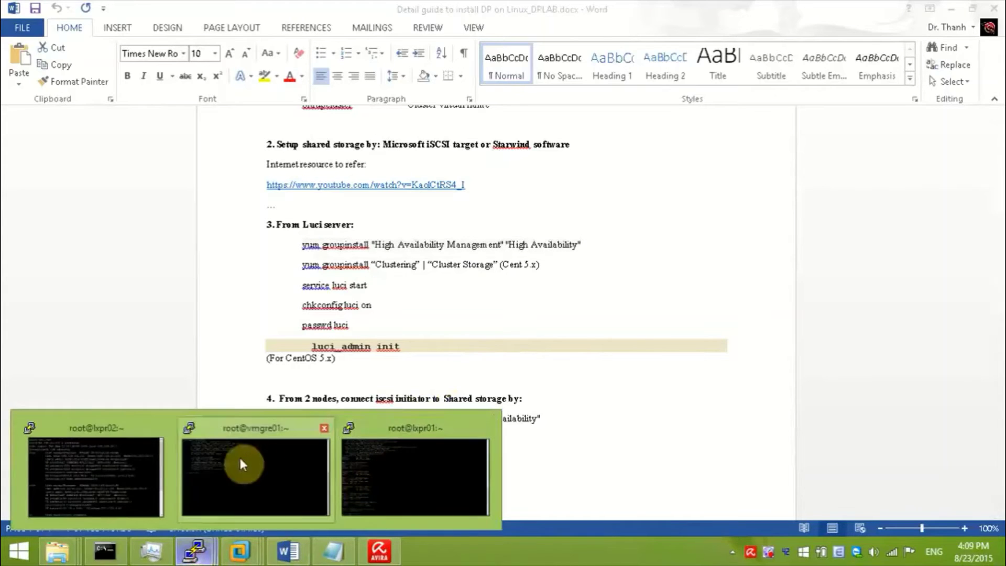
pyautogui.click(269, 464)
pyautogui.rightClick(382, 333)
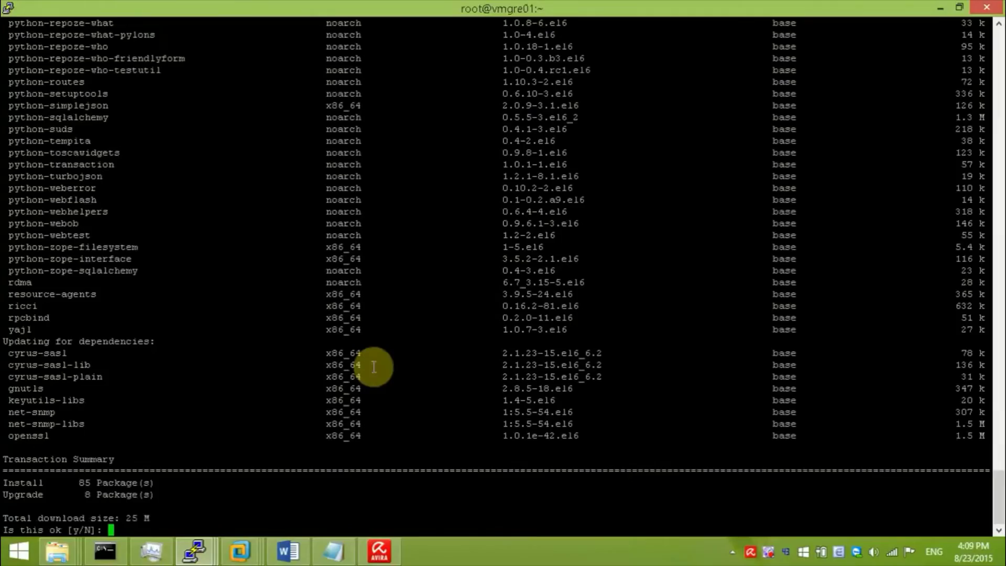
pyautogui.write('y')
pyautogui.press('Return')
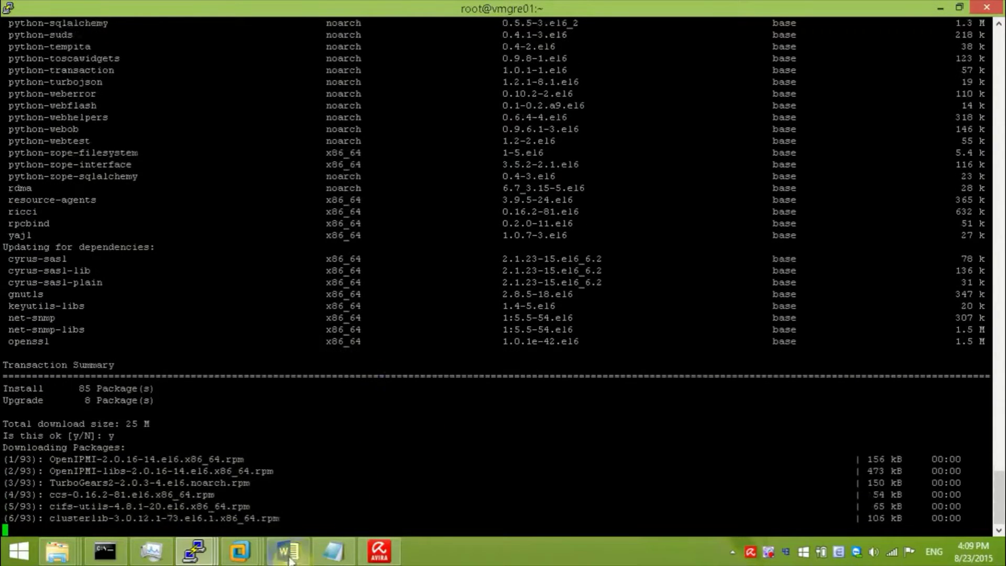
# - Switch back to the Word guide and review the remaining luci service and password commands in the Luci server section
pyautogui.hotkey('alt', 'Tab')
pyautogui.moveTo(334, 292); pyautogui.dragTo(364, 325)
pyautogui.click(343, 361)
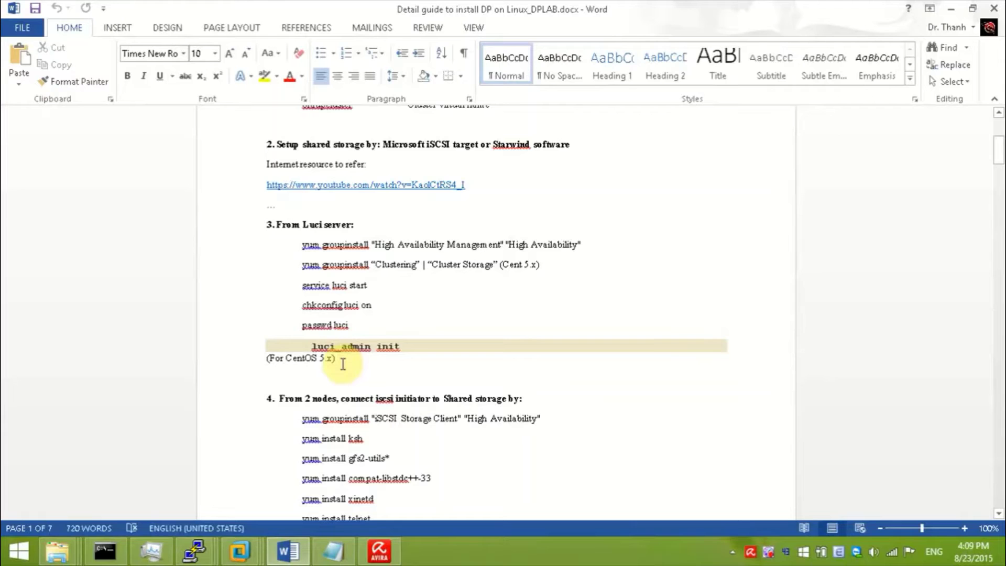
# - Switch to the vmgre01 terminal session to examine the package installation progress, and open Task Manager to view the host's performance
pyautogui.click(206, 552)
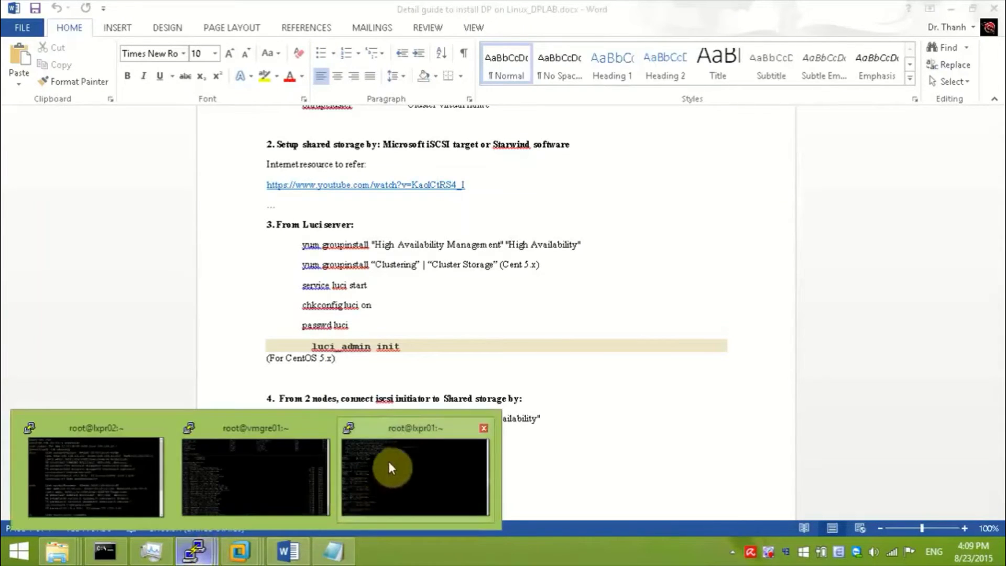
pyautogui.click(382, 466)
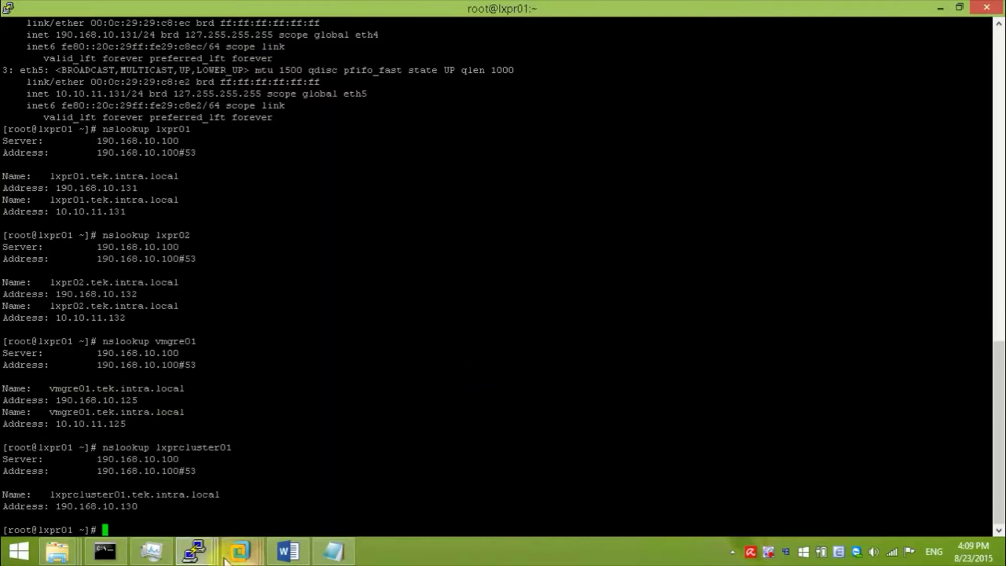
pyautogui.click(195, 552)
pyautogui.click(270, 467)
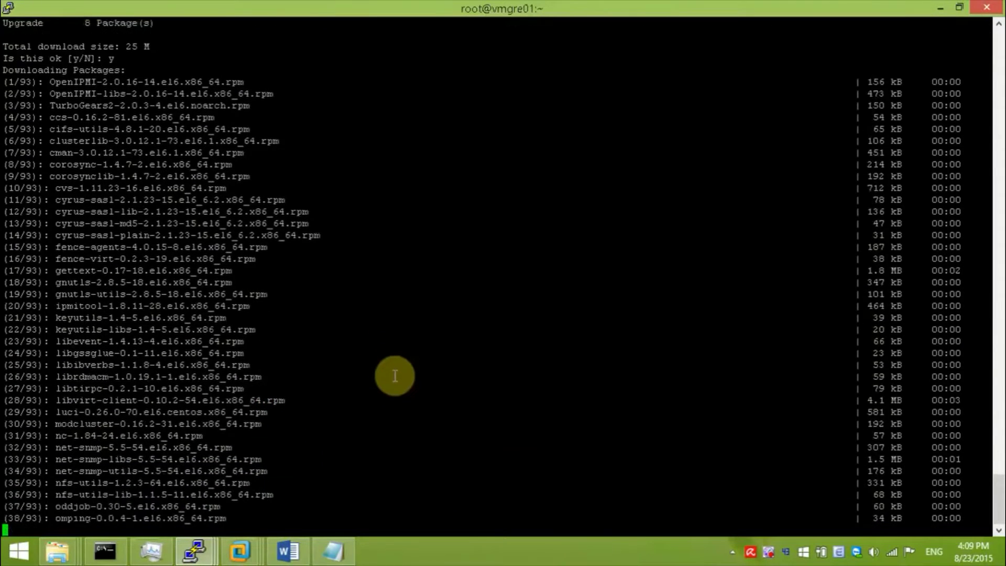
pyautogui.moveTo(56, 413); pyautogui.dragTo(314, 399)
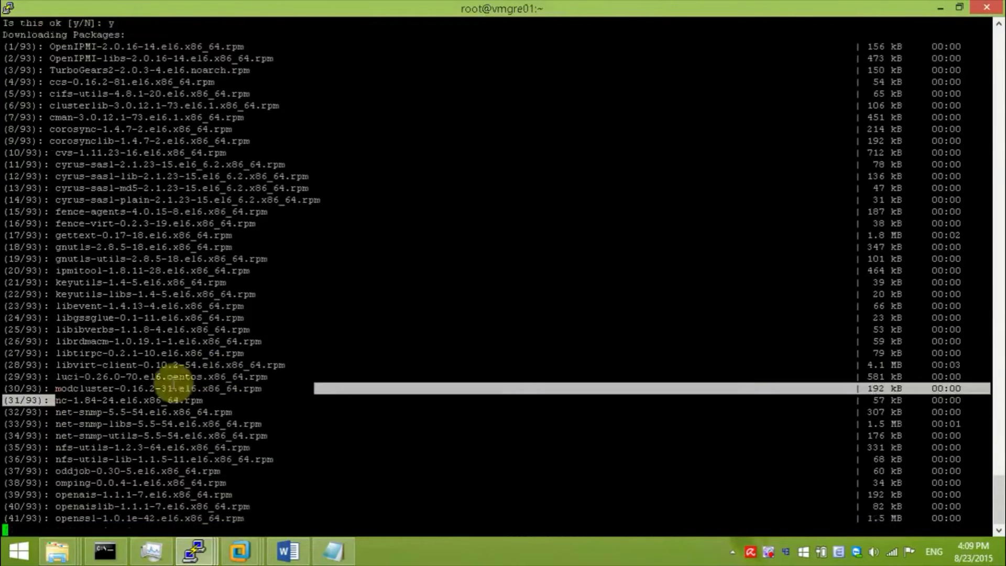
pyautogui.moveTo(74, 349); pyautogui.dragTo(285, 344)
pyautogui.click(321, 373)
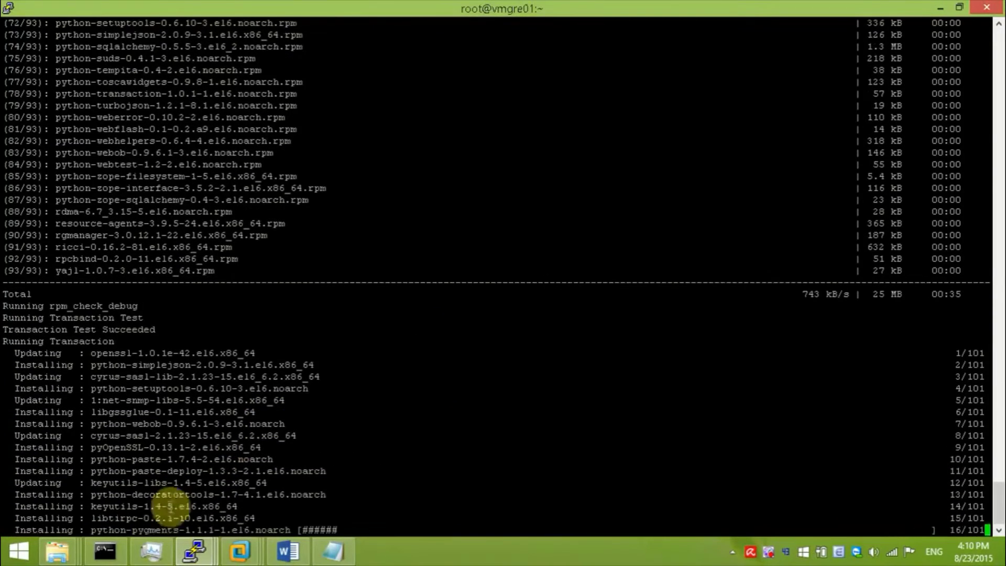
pyautogui.click(149, 555)
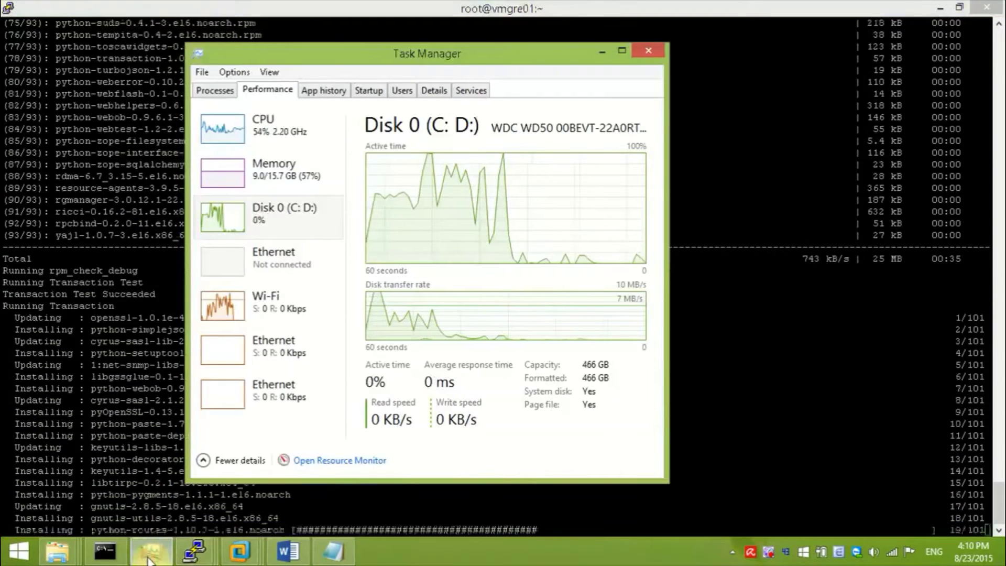
# - Minimize Task Manager, switch to the LXPR01 virtual machine in VMware Workstation, and check its existing snapshots in Snapshot Manager
pyautogui.click(149, 555)
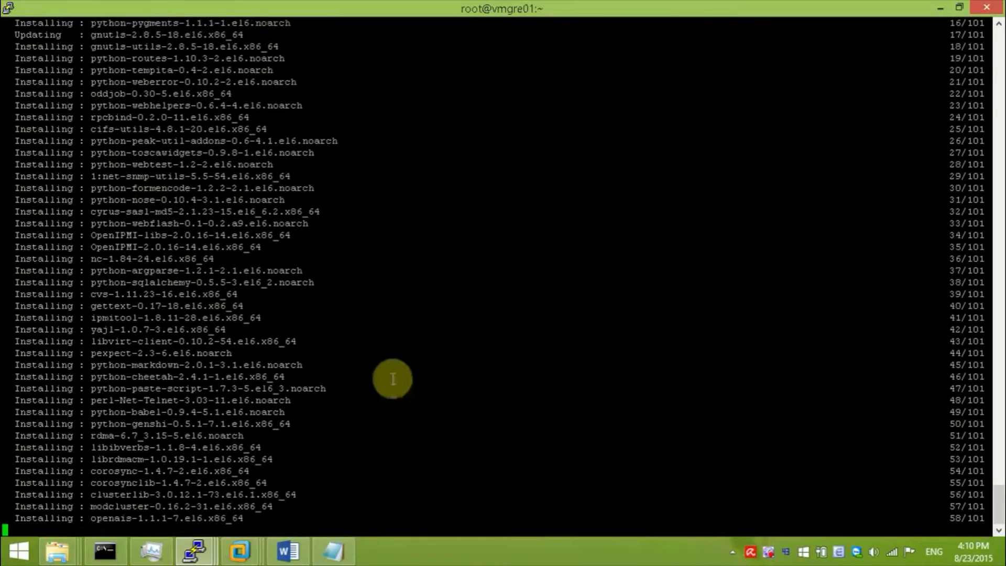
pyautogui.click(242, 549)
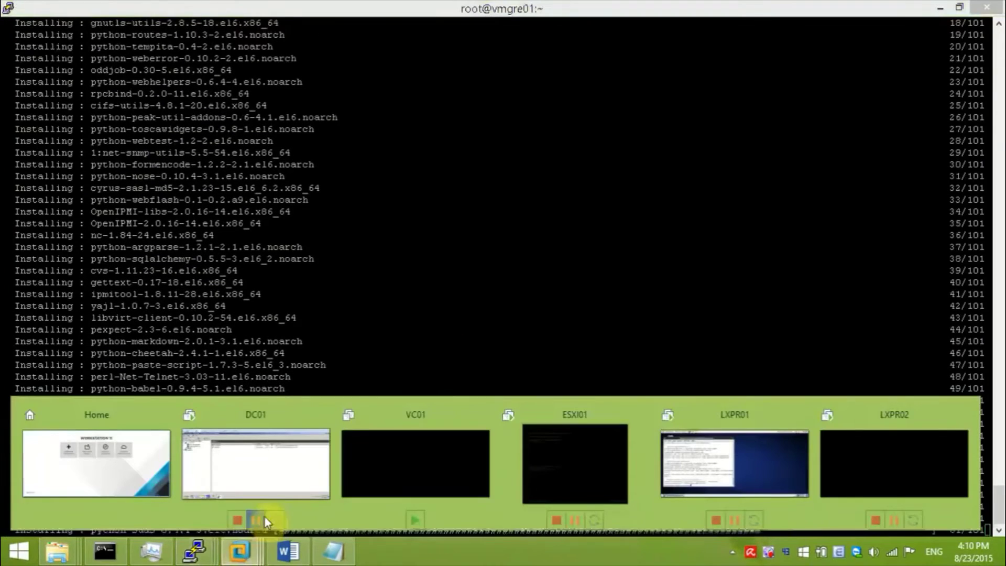
pyautogui.click(723, 440)
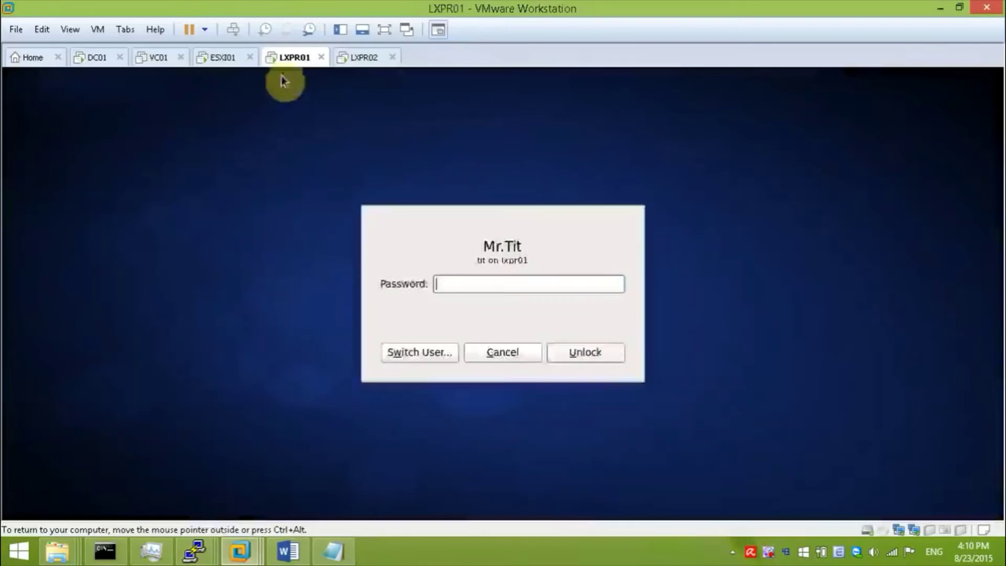
pyautogui.rightClick(293, 60)
pyautogui.moveTo(342, 179)
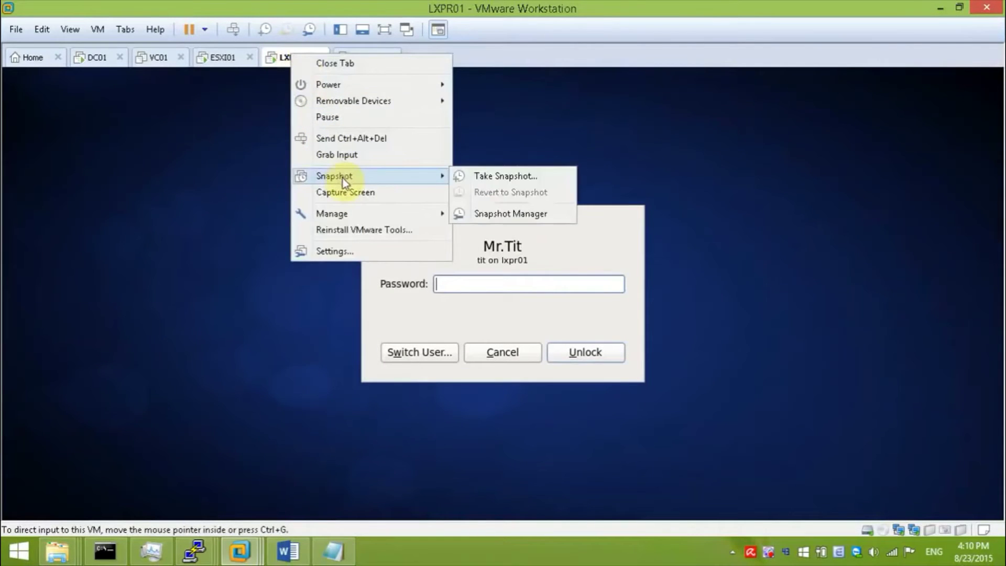
pyautogui.click(504, 214)
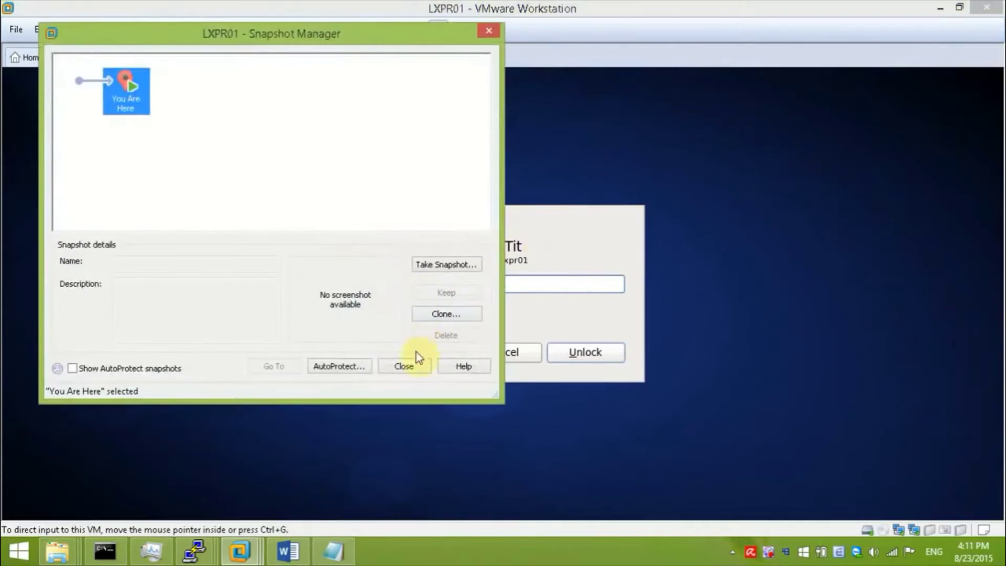
pyautogui.click(408, 366)
# - Take a snapshot of the LXPR01 virtual machine named "Fresh DNS"
pyautogui.rightClick(281, 59)
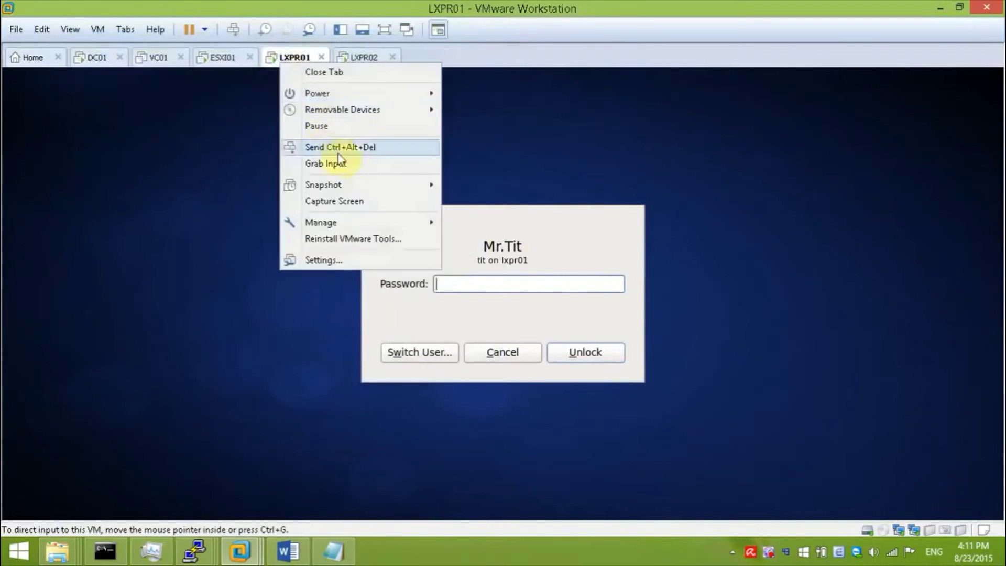
pyautogui.moveTo(339, 185)
pyautogui.click(459, 187)
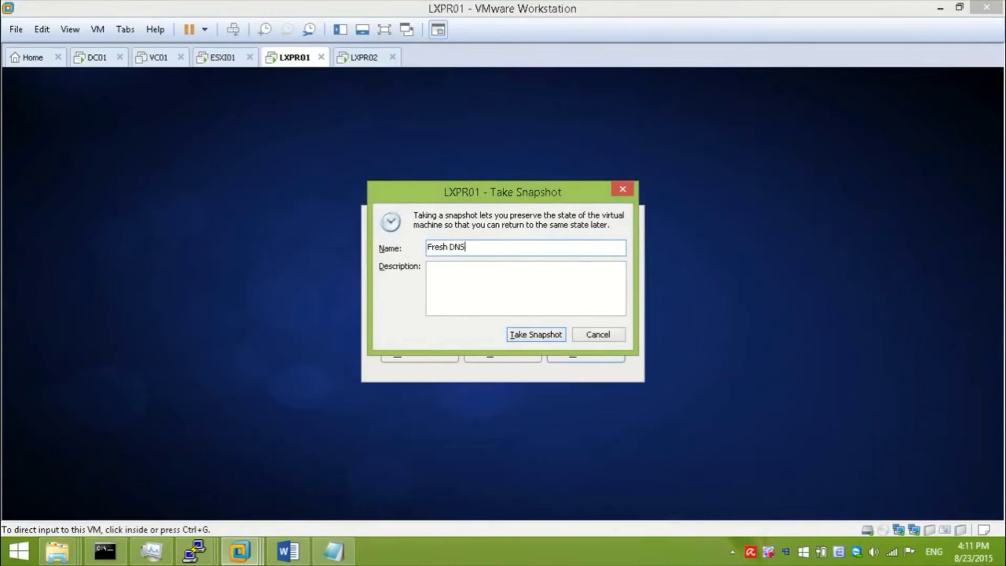
pyautogui.write('Fresh DNS')
pyautogui.hotkey('ctrl', 'a')
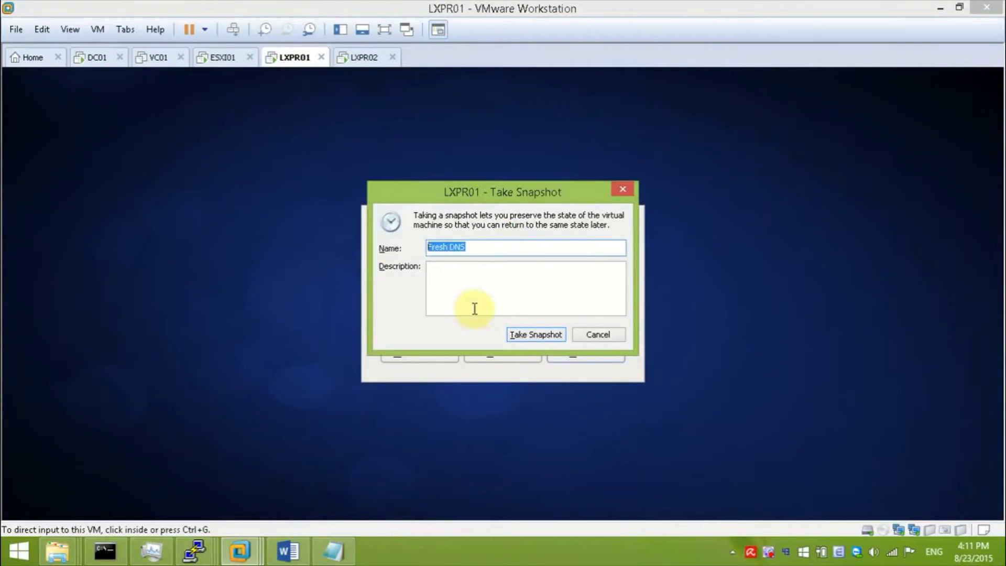
pyautogui.click(528, 335)
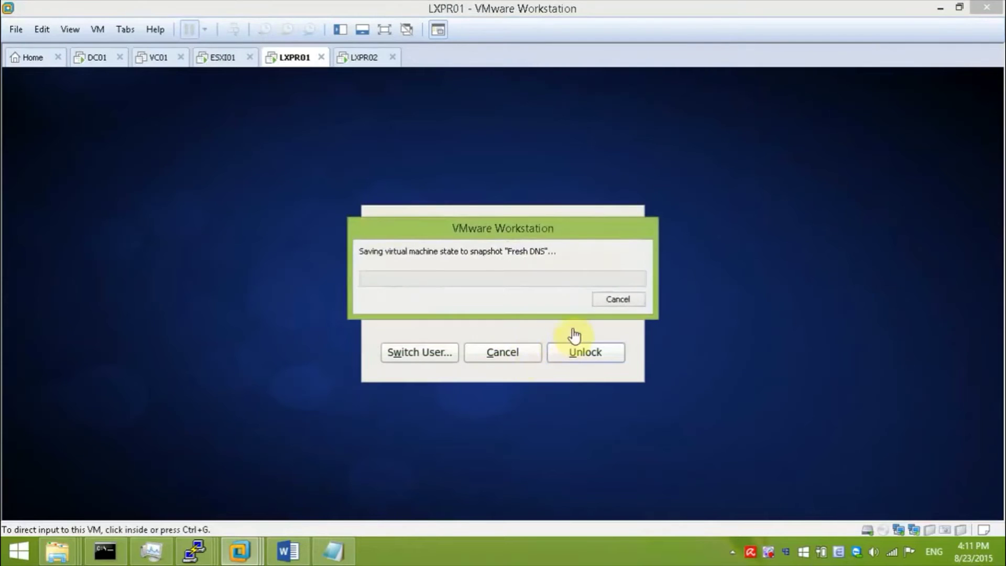
# - Take a snapshot of the LXPR02 virtual machine named "Fresh DNS"
pyautogui.click(363, 58)
pyautogui.rightClick(365, 60)
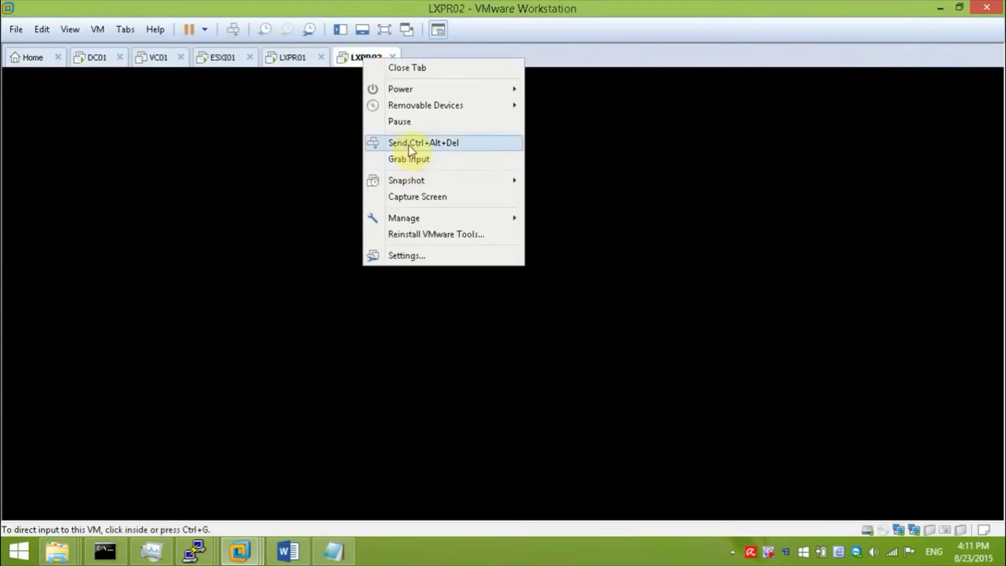
pyautogui.moveTo(419, 184)
pyautogui.click(560, 181)
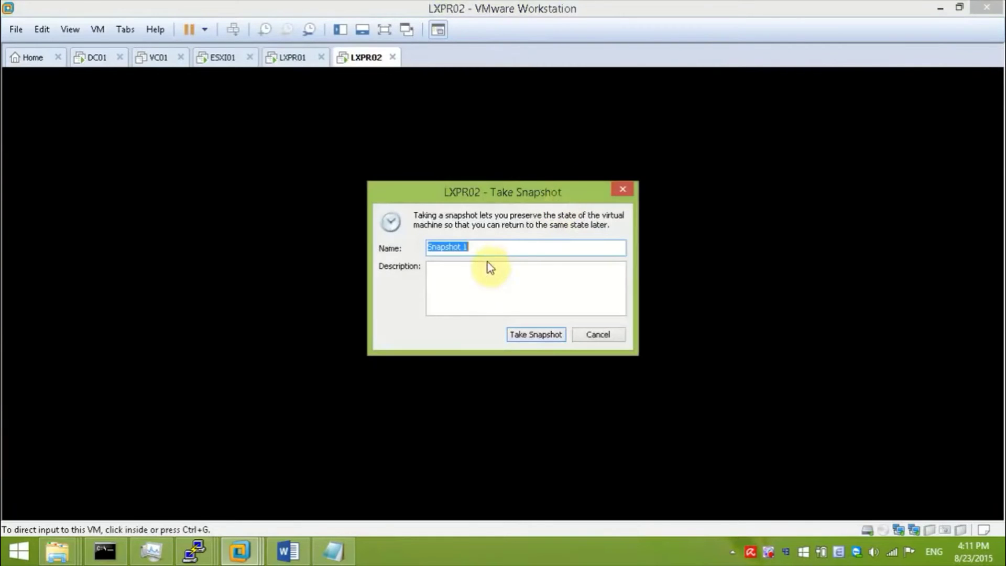
pyautogui.write('Fresh DNS')
pyautogui.click(530, 338)
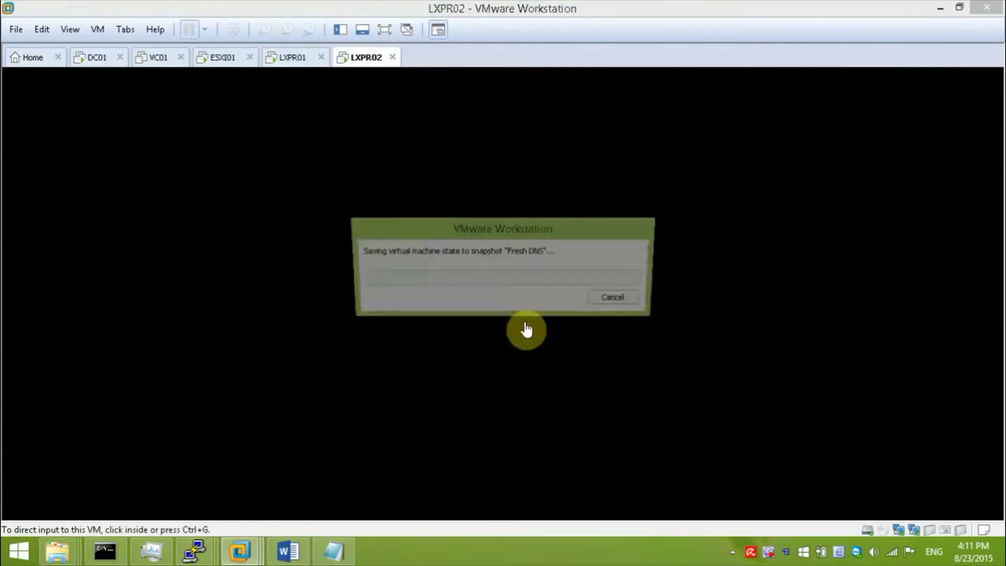
# - Check Task Manager and the LXPR01 and LXPR02 snapshot progress, and switch to the vmgre01 terminal session to examine the package installation
pyautogui.click(152, 551)
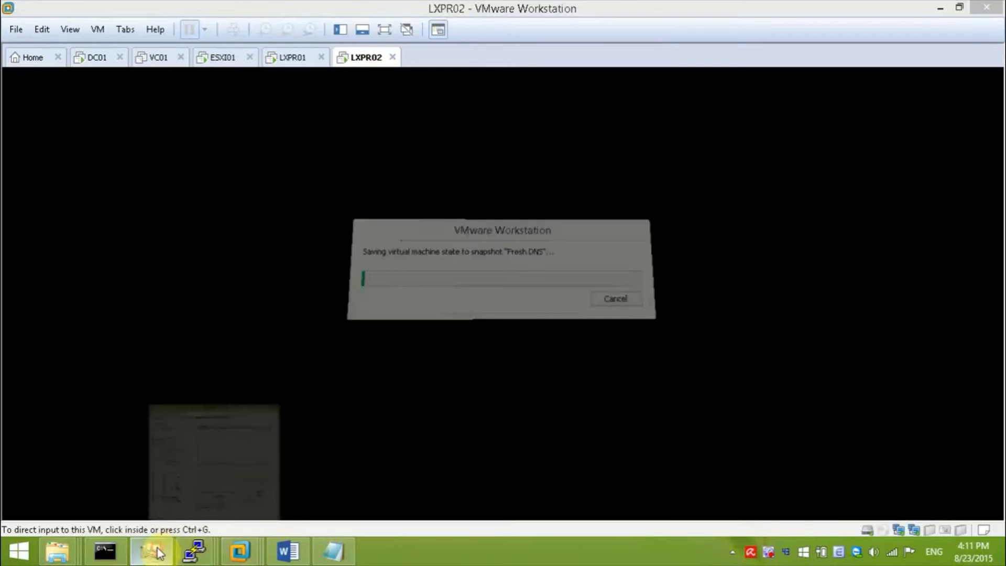
pyautogui.click(151, 550)
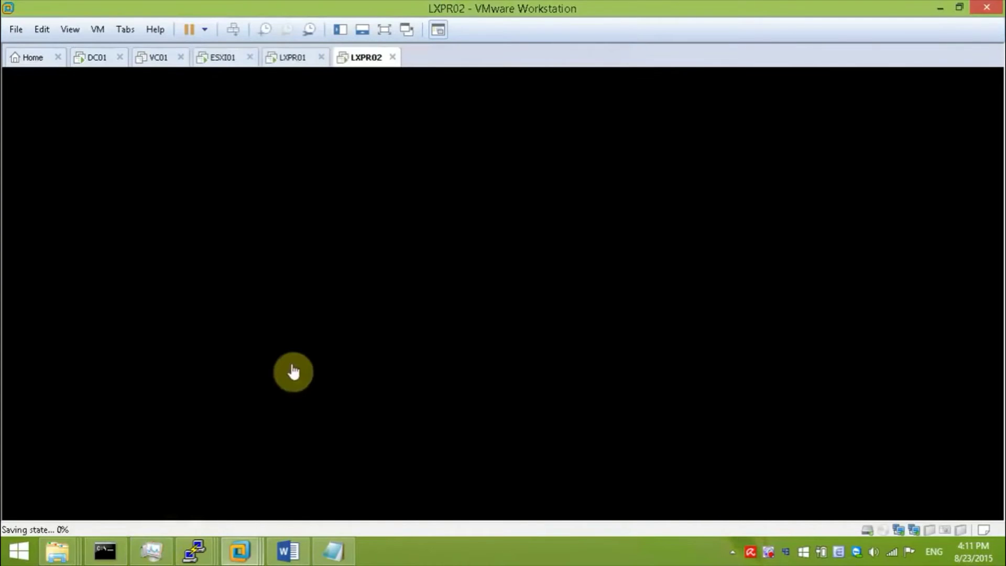
pyautogui.click(291, 58)
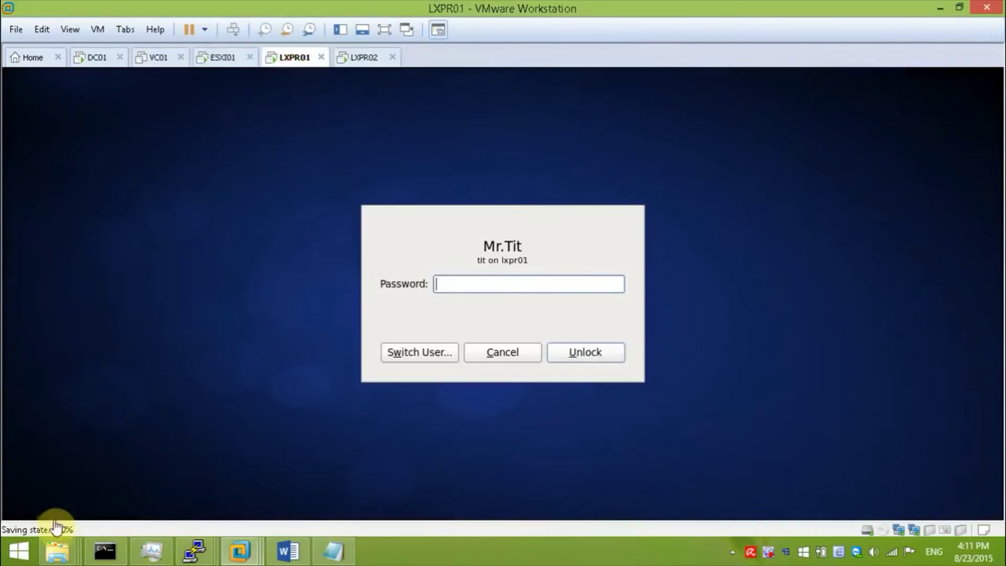
pyautogui.click(366, 58)
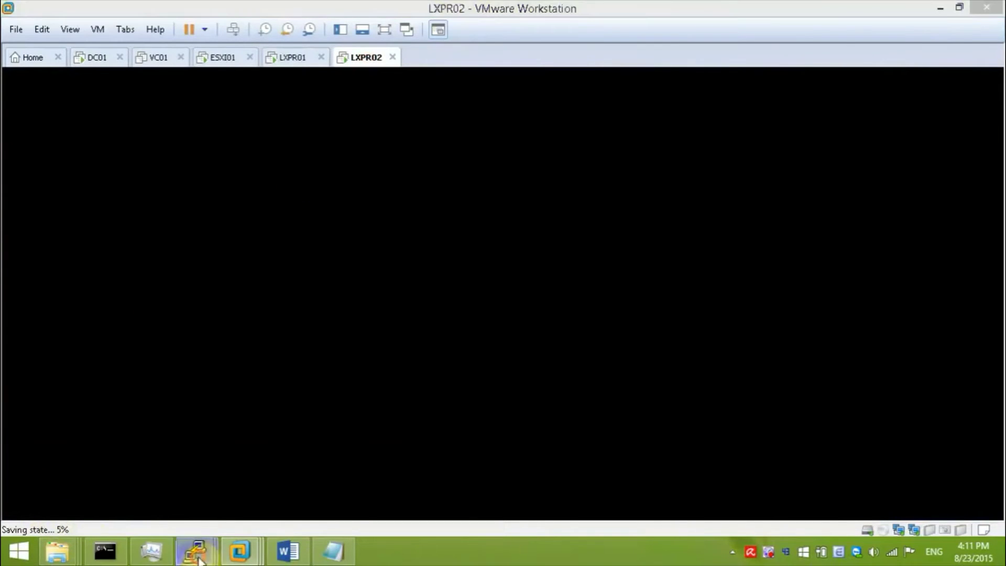
pyautogui.moveTo(195, 550)
pyautogui.click(252, 465)
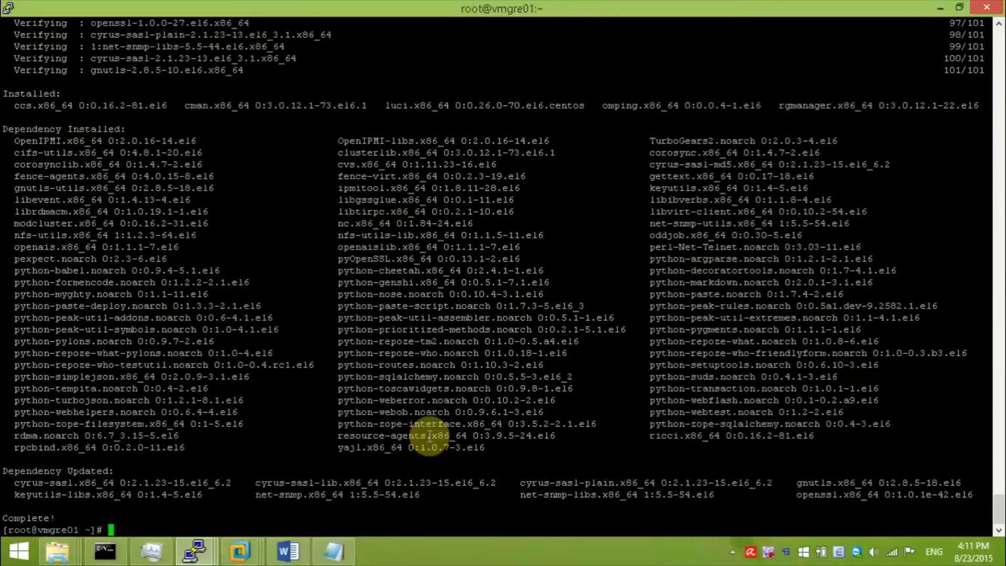
# - Copy service luci start from the Word guide, run it in the vmgre01 terminal session, and copy the luci web address from its output
pyautogui.click(287, 550)
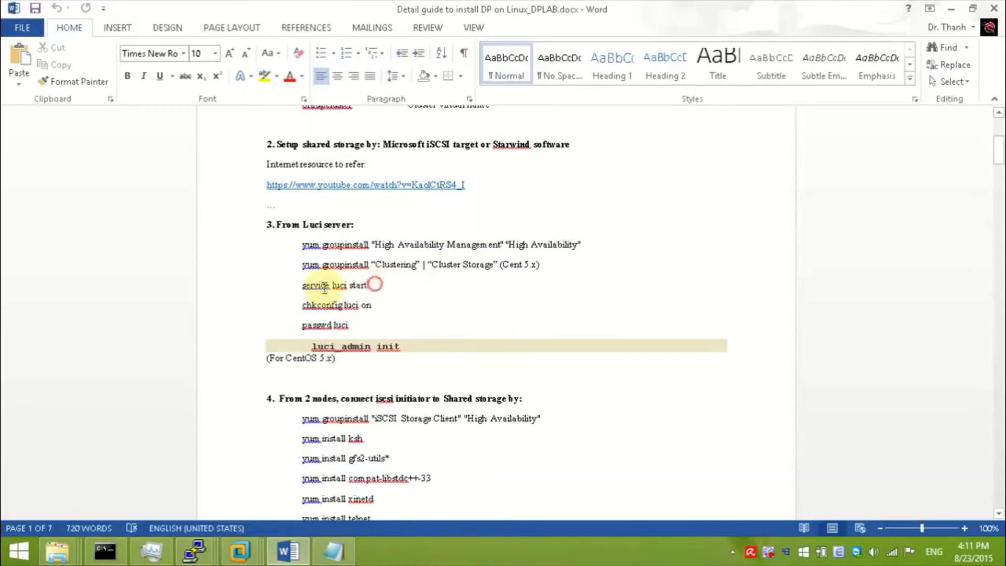
pyautogui.moveTo(373, 285); pyautogui.dragTo(304, 290)
pyautogui.hotkey('ctrl', 'c')
pyautogui.hotkey('alt', 'Tab')
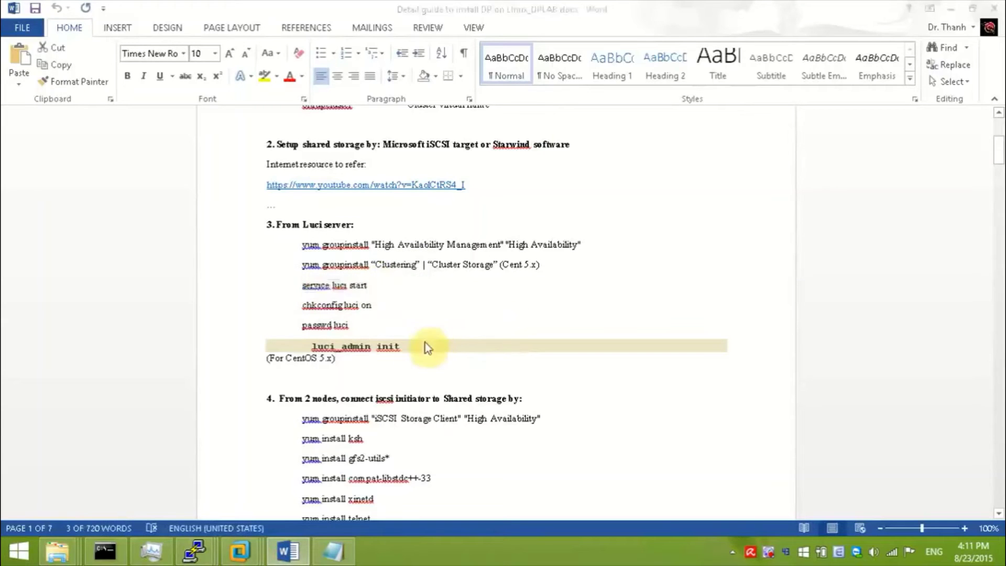
pyautogui.rightClick(409, 338)
pyautogui.press('Return')
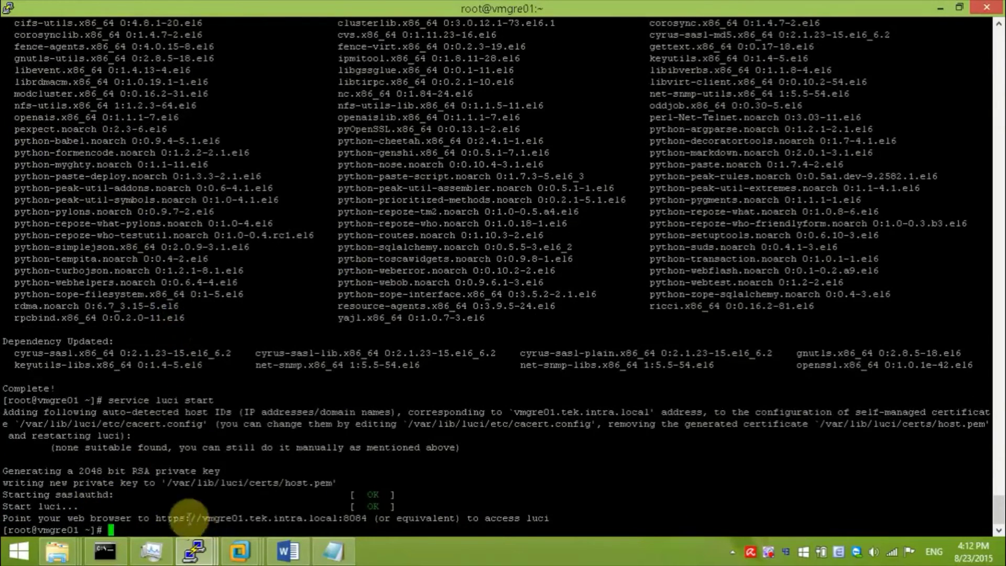
pyautogui.moveTo(156, 518); pyautogui.dragTo(367, 518)
pyautogui.hotkey('ctrl', 'c')
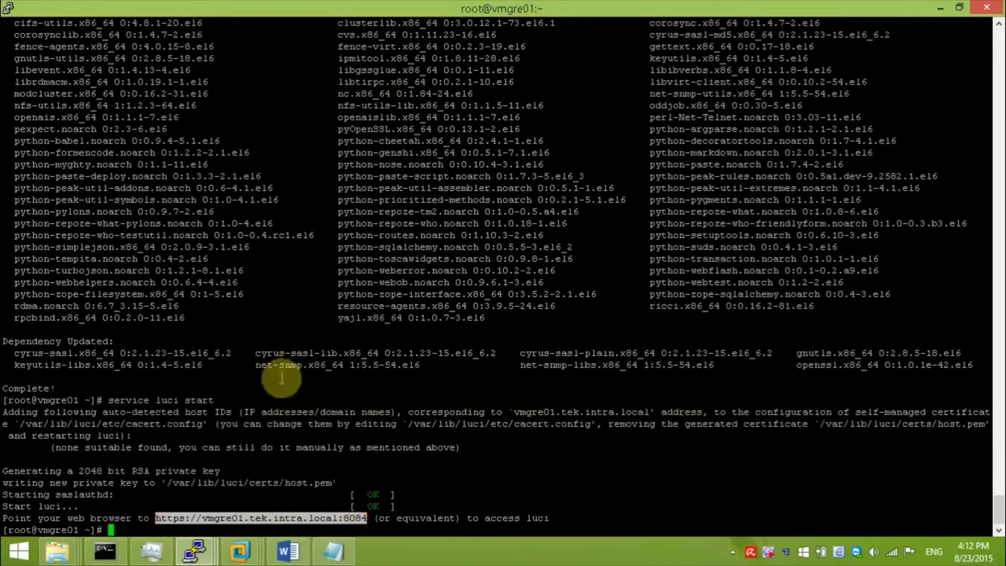
pyautogui.moveTo(244, 551)
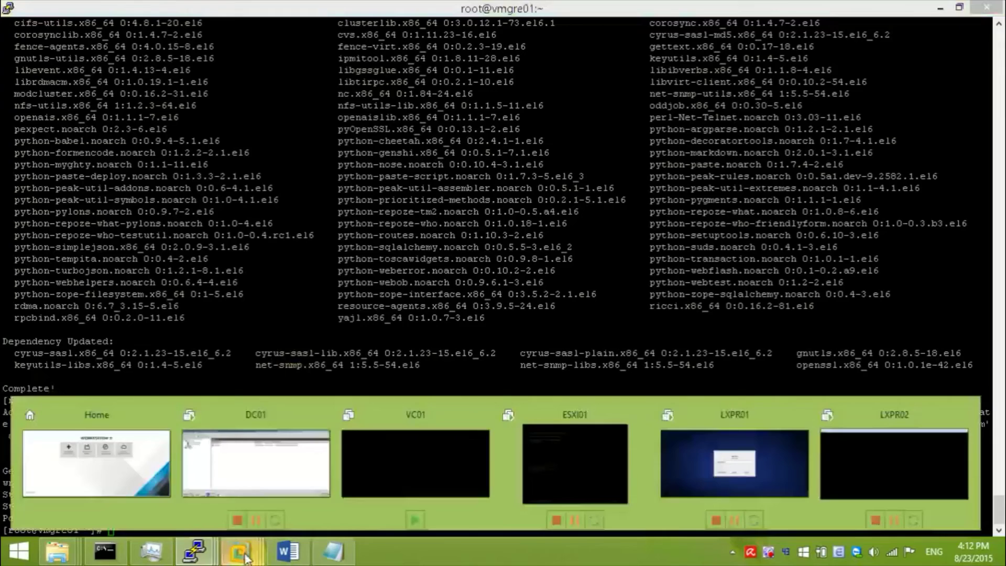
pyautogui.click(212, 452)
pyautogui.click(23, 504)
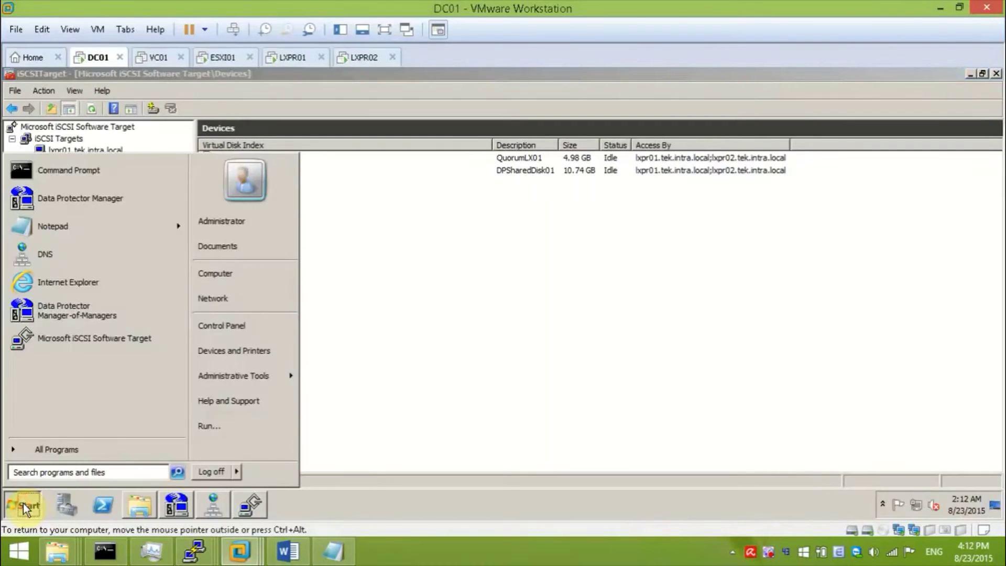
pyautogui.click(481, 268)
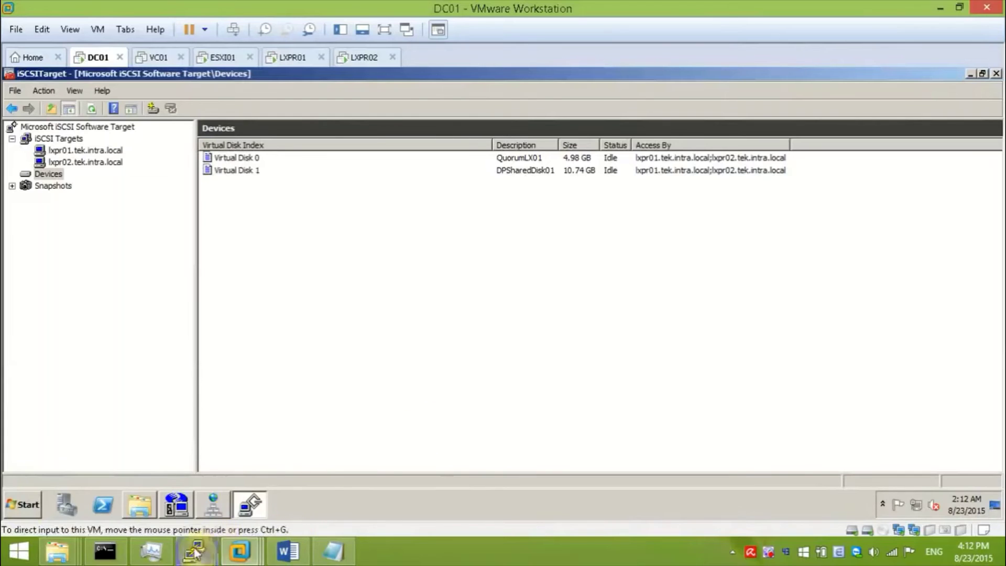
pyautogui.click(15, 556)
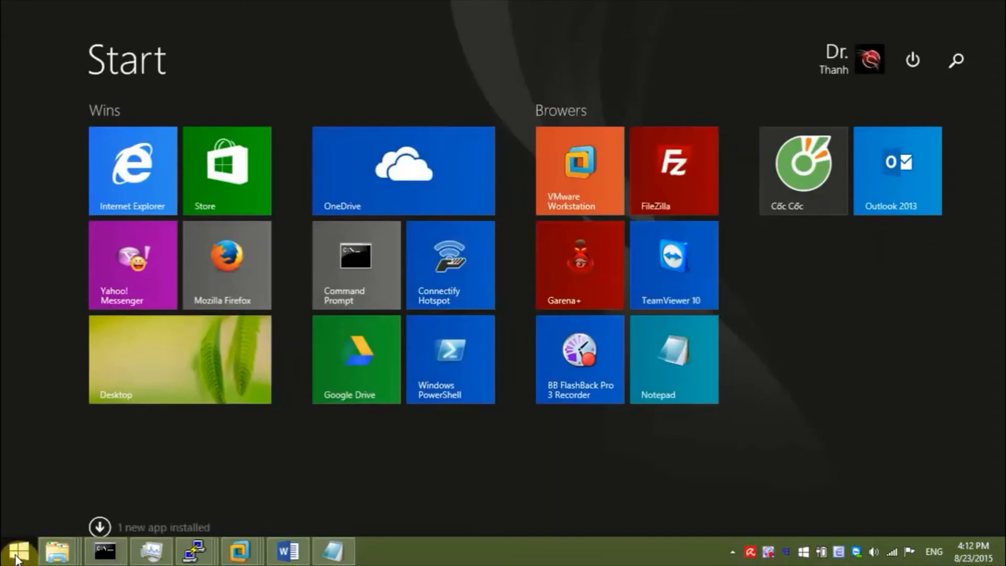
pyautogui.click(784, 179)
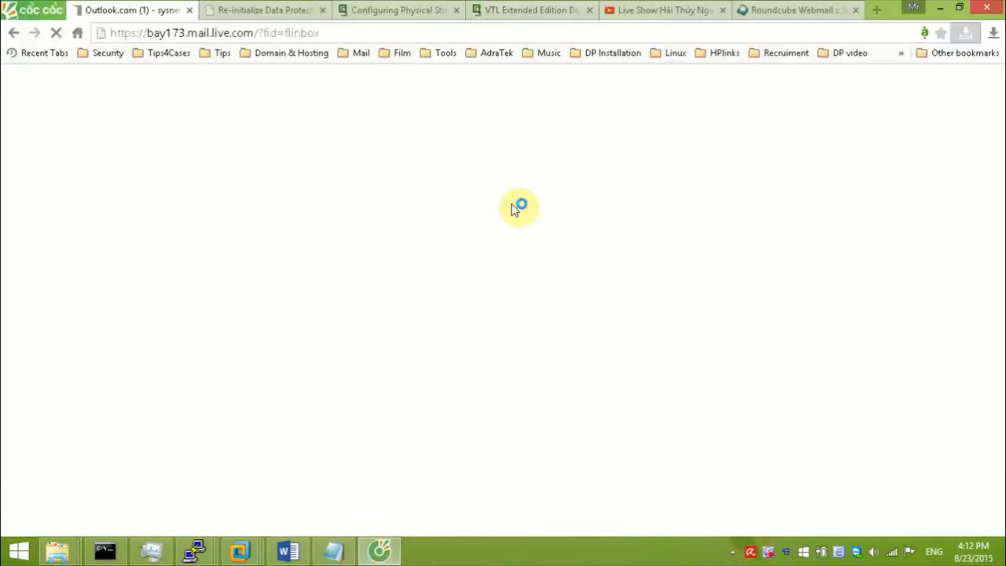
pyautogui.click(875, 10)
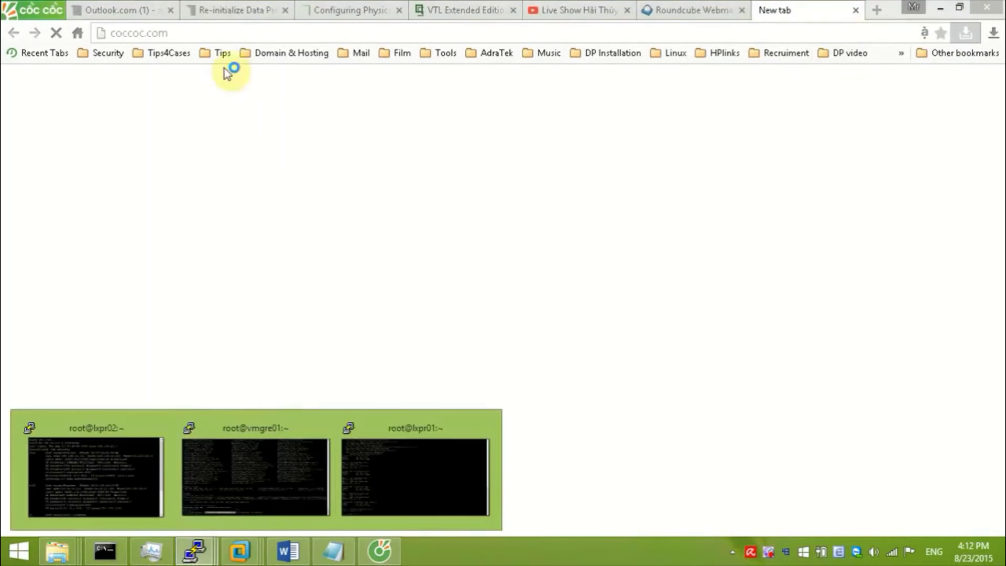
pyautogui.hotkey('ctrl', 'v')
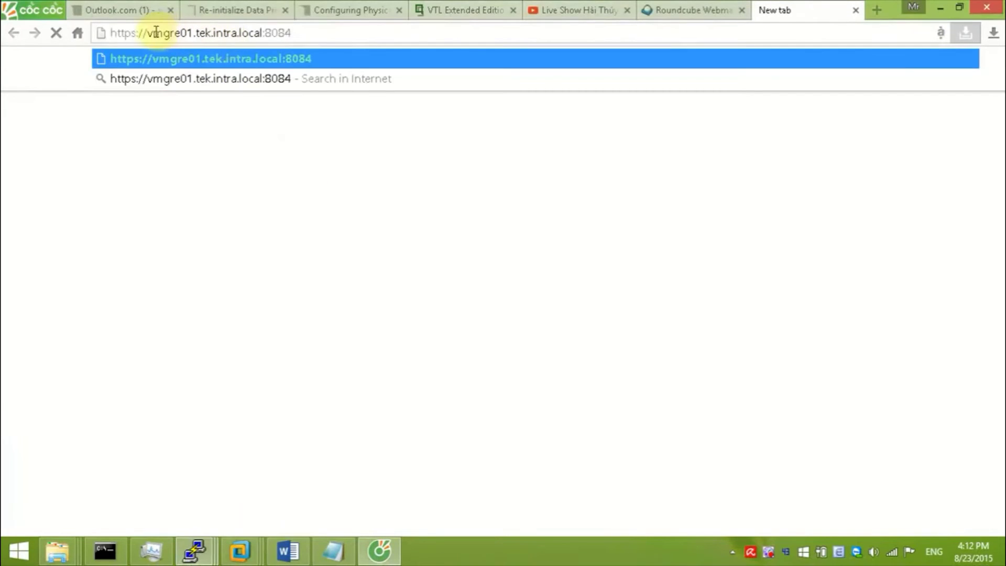
pyautogui.moveTo(147, 33); pyautogui.dragTo(261, 31)
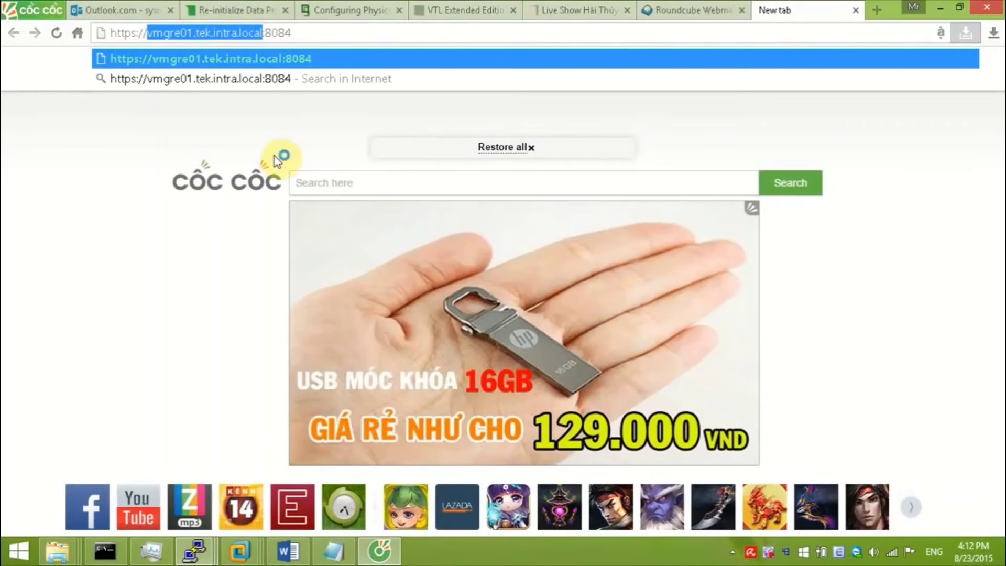
pyautogui.write('190.168.')
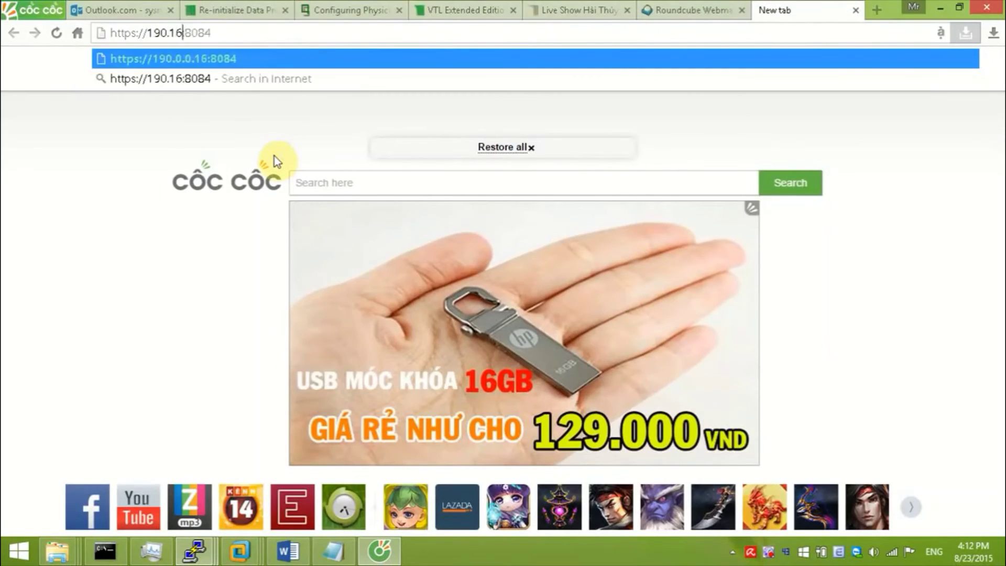
pyautogui.write('10.1')
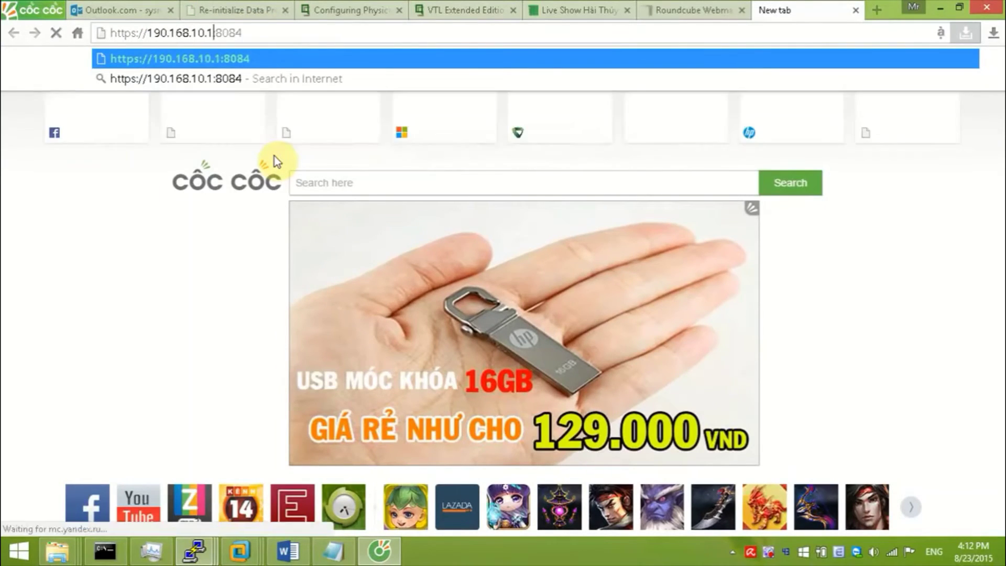
pyautogui.write('35')
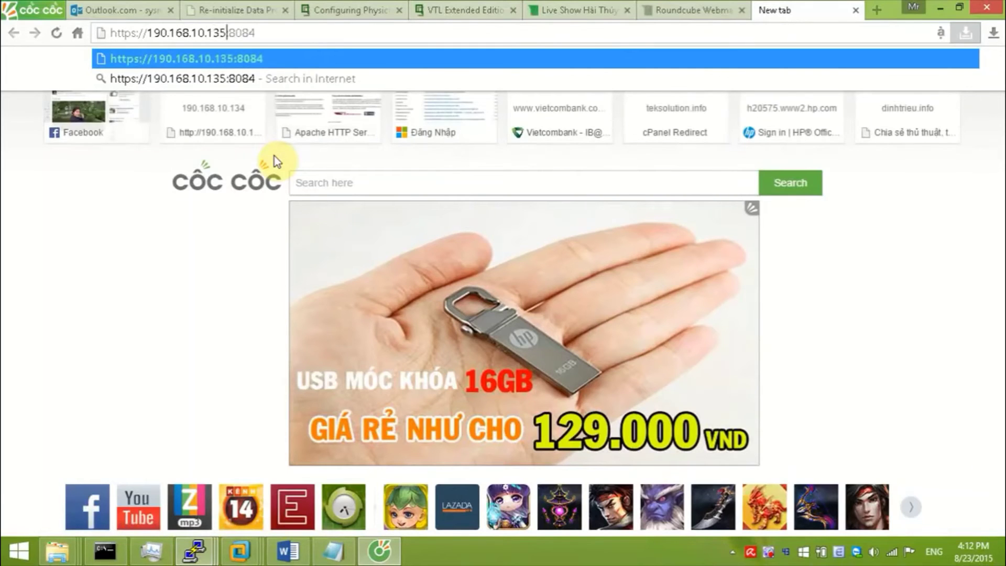
pyautogui.press('Return')
# - Switch to the vmgre01 terminal session and list the server's network addresses with ip a
pyautogui.moveTo(195, 549)
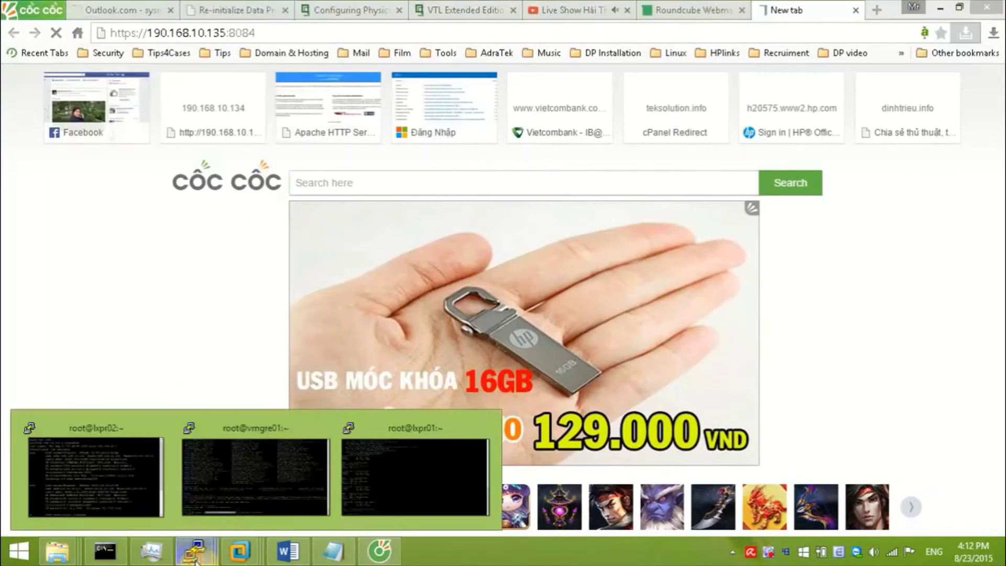
pyautogui.click(287, 460)
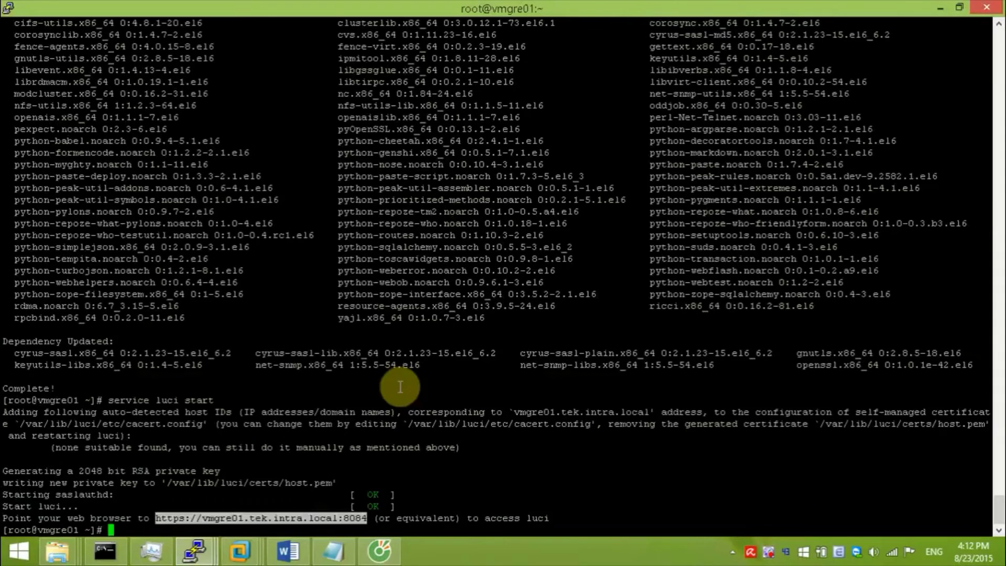
pyautogui.write('ip a')
pyautogui.press('Return')
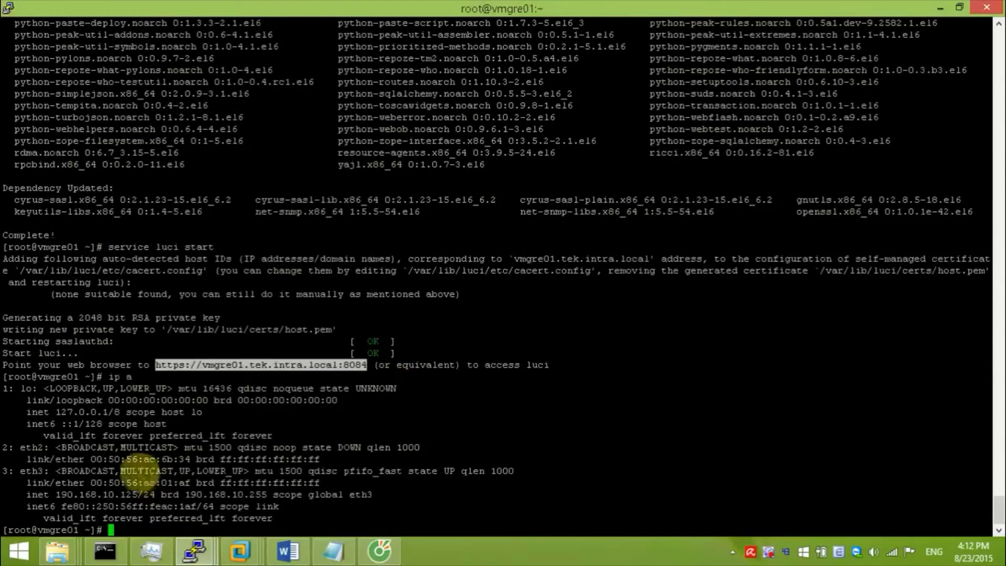
pyautogui.moveTo(92, 494); pyautogui.dragTo(137, 494)
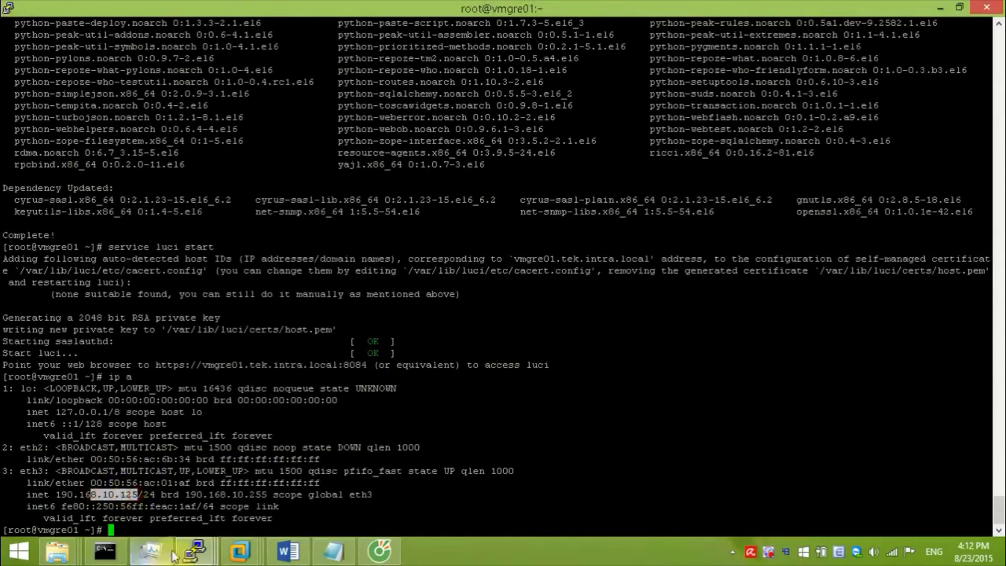
pyautogui.click(377, 550)
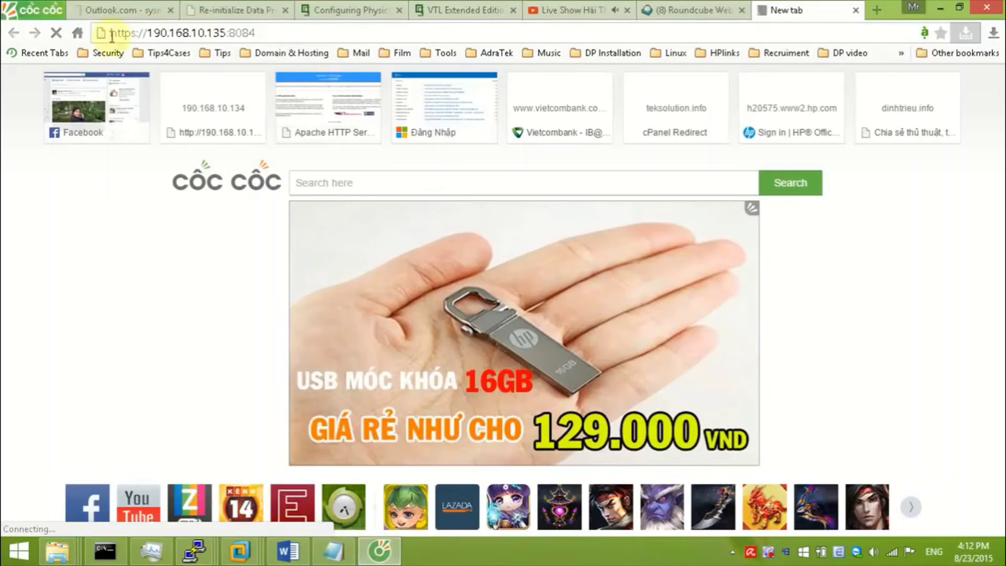
pyautogui.click(217, 36)
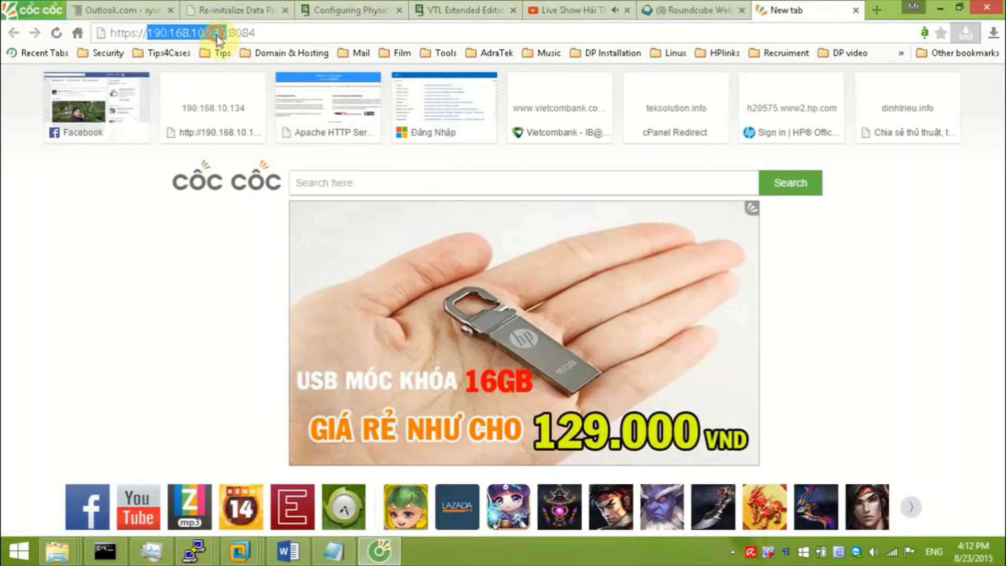
pyautogui.click(217, 33)
pyautogui.click(225, 33)
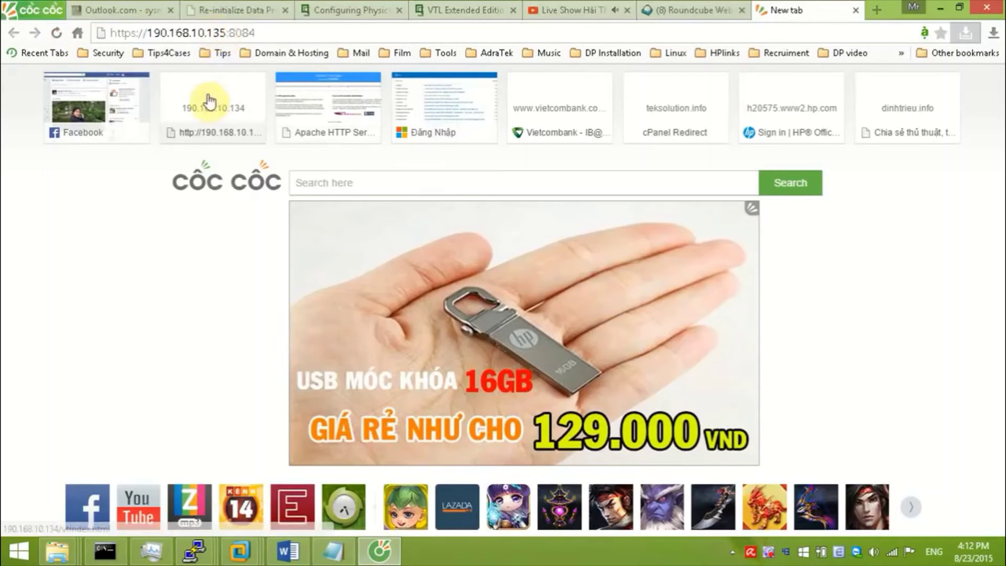
pyautogui.press('BackSpace')
pyautogui.write('2')
pyautogui.press('Return')
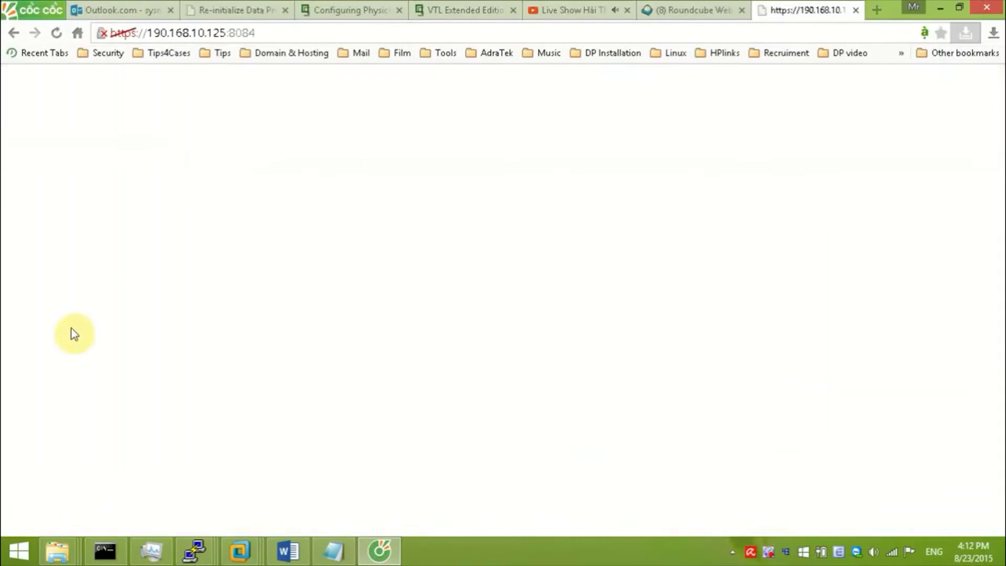
pyautogui.click(313, 343)
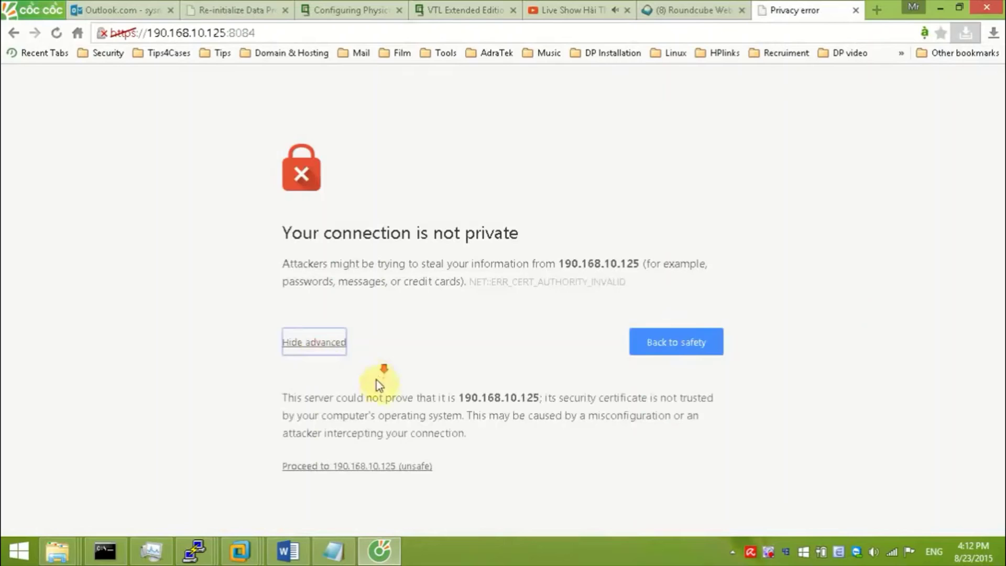
pyautogui.click(341, 466)
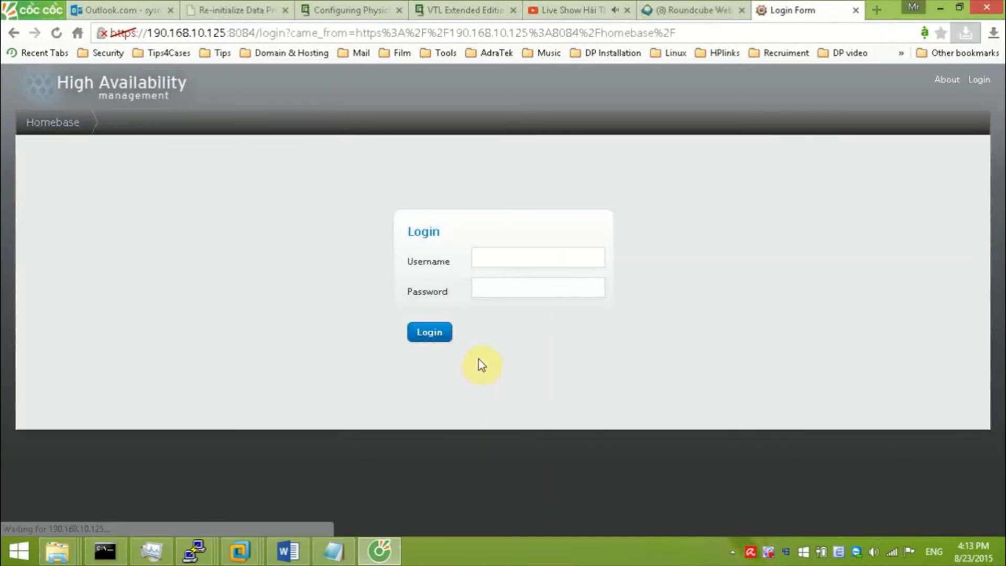
# - Log in to the High Availability management page as root with the account password, and dismiss the Luci usage warning
pyautogui.click(500, 261)
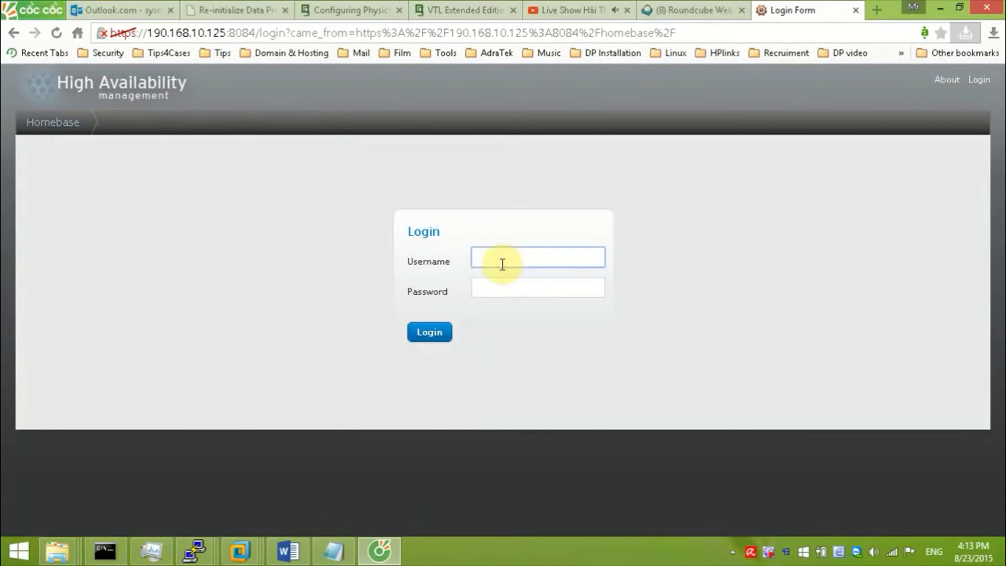
pyautogui.press('Tab')
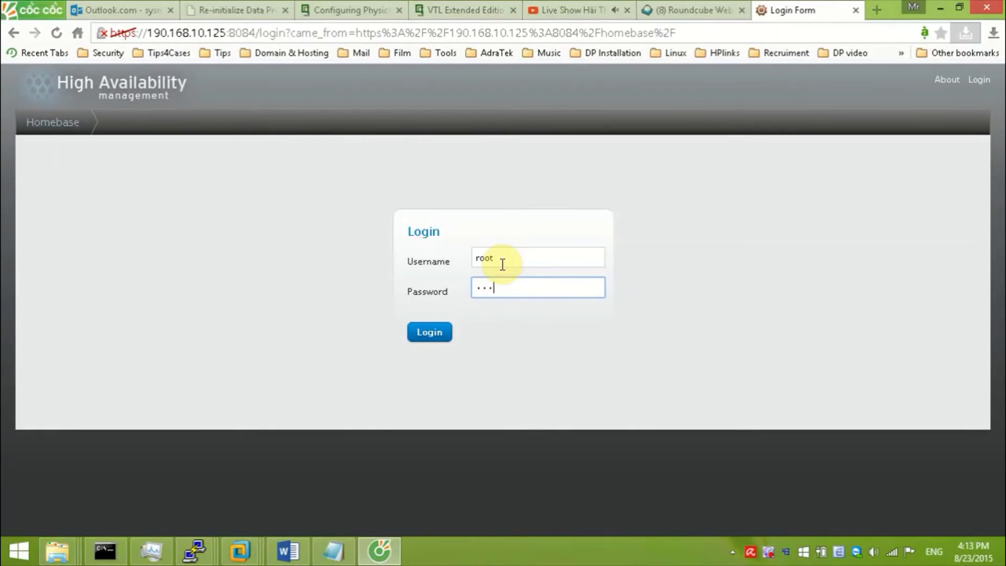
pyautogui.press('Return')
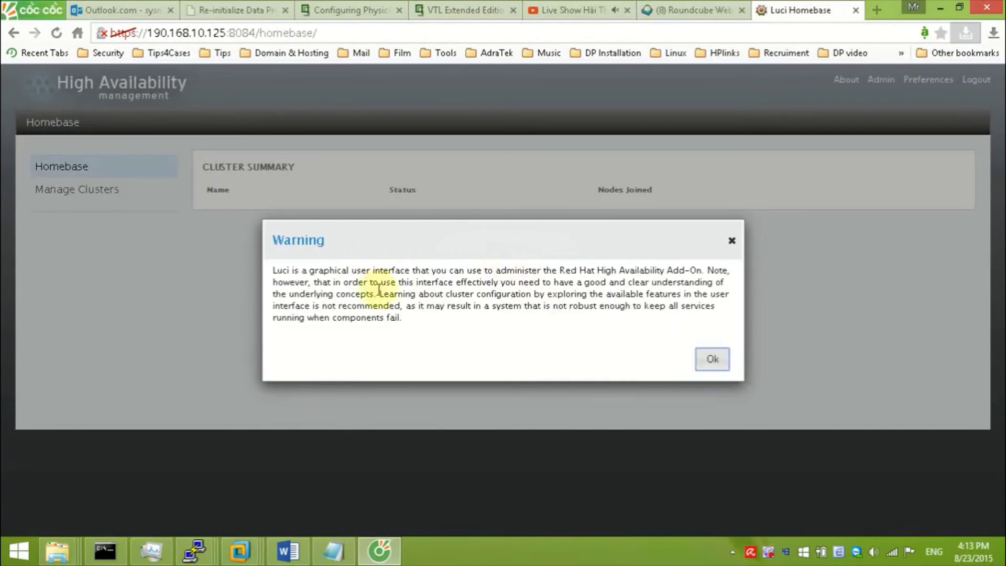
pyautogui.moveTo(290, 270); pyautogui.dragTo(663, 262)
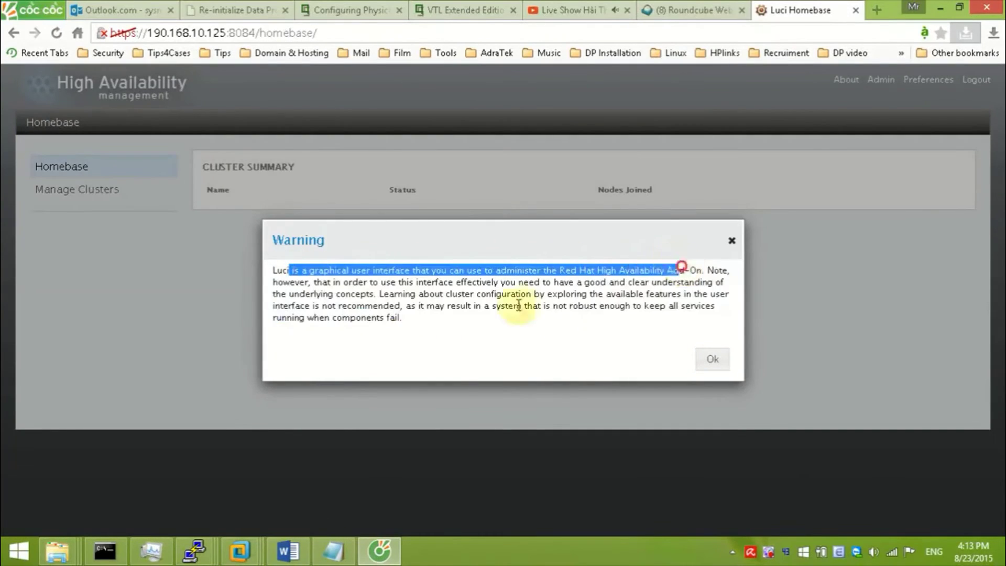
pyautogui.click(406, 328)
pyautogui.click(713, 358)
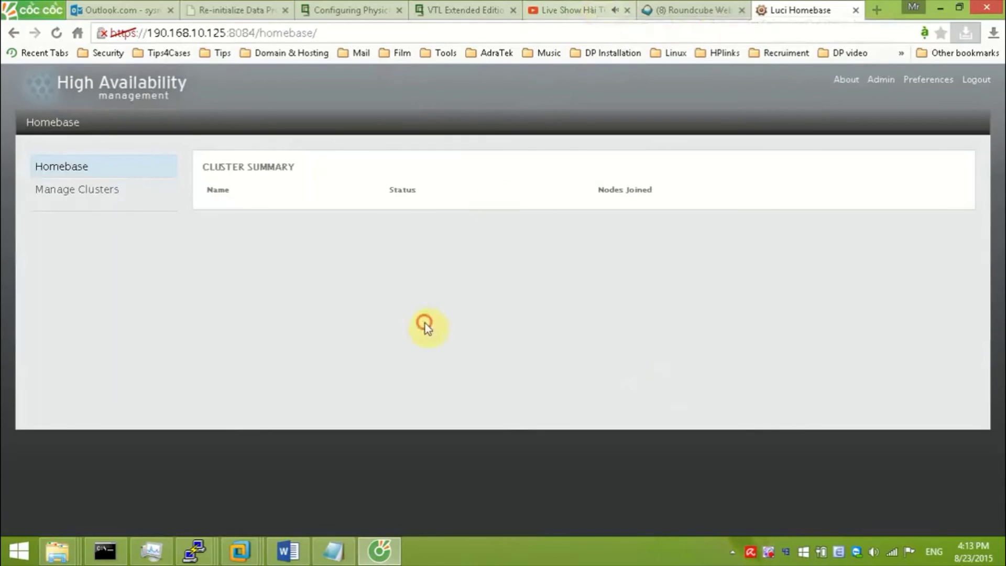
# - Switch to the Notepad notes and add a Steps list beginning with "1. Setup Quorum > done" and a second Install entry
pyautogui.click(293, 548)
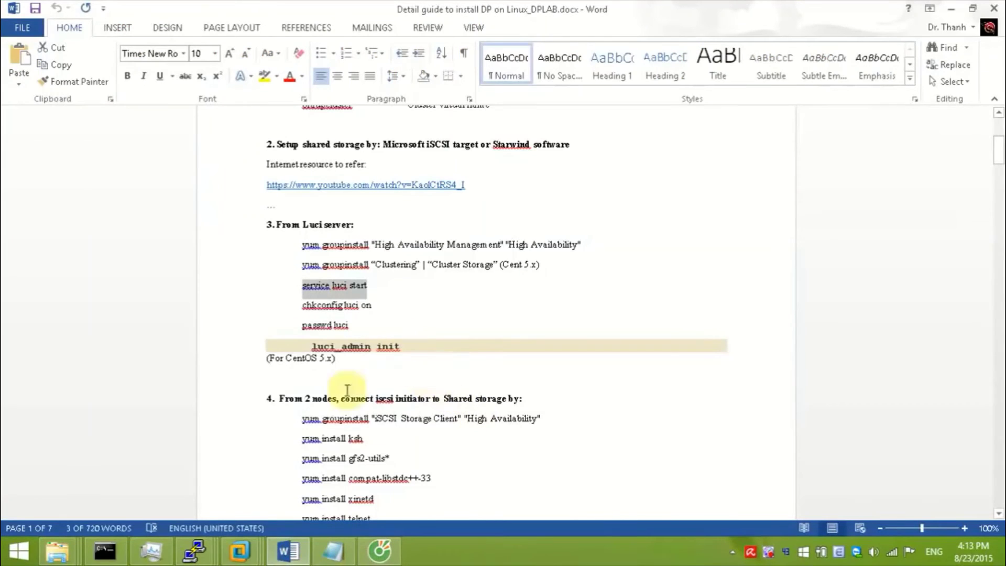
pyautogui.click(334, 549)
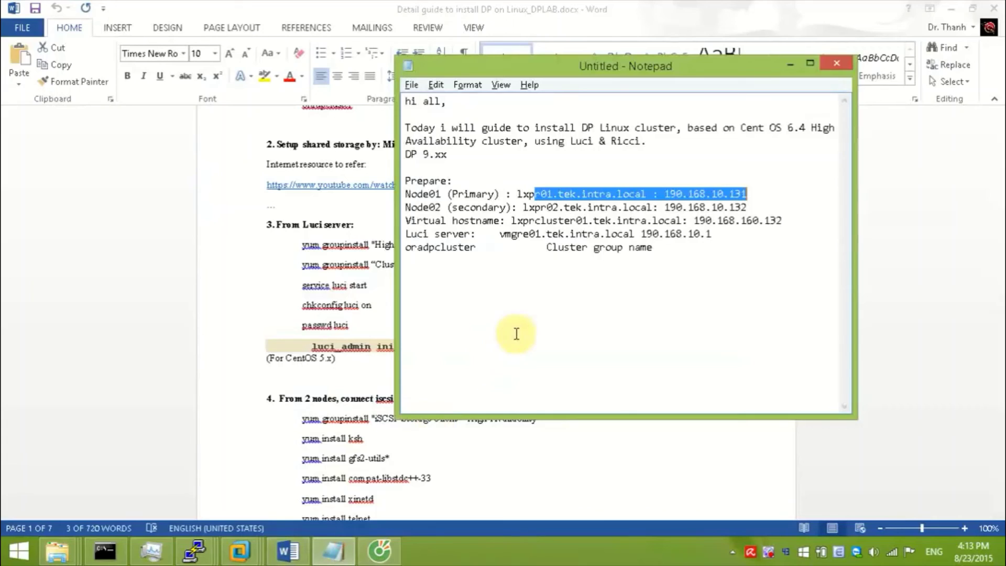
pyautogui.click(668, 254)
pyautogui.press('Return')
pyautogui.press('Return')
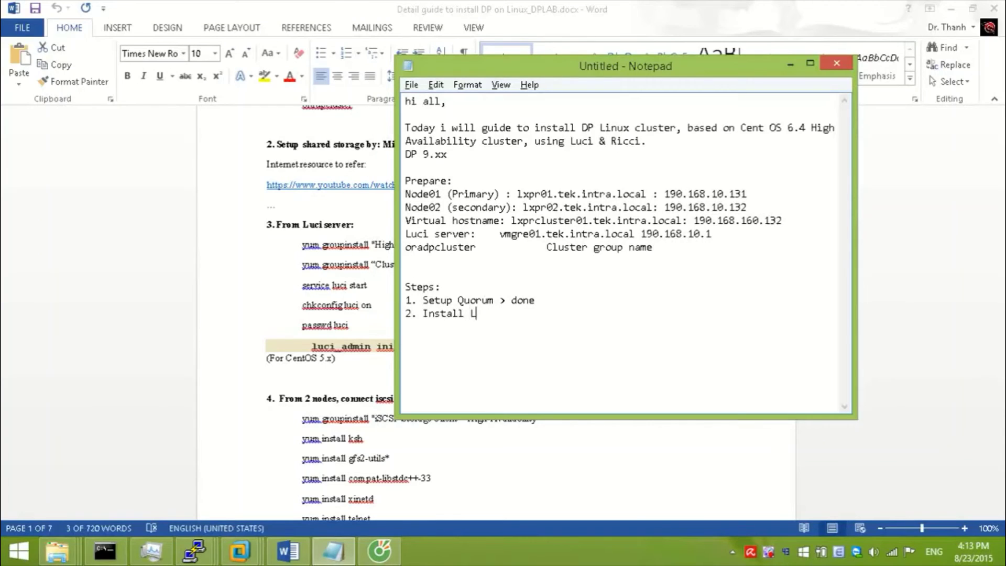
# - Copy chkconfig luci on from the Word guide and run it in the vmgre01 terminal session
pyautogui.click(390, 309)
pyautogui.moveTo(372, 307); pyautogui.dragTo(311, 303)
pyautogui.hotkey('ctrl', 'c')
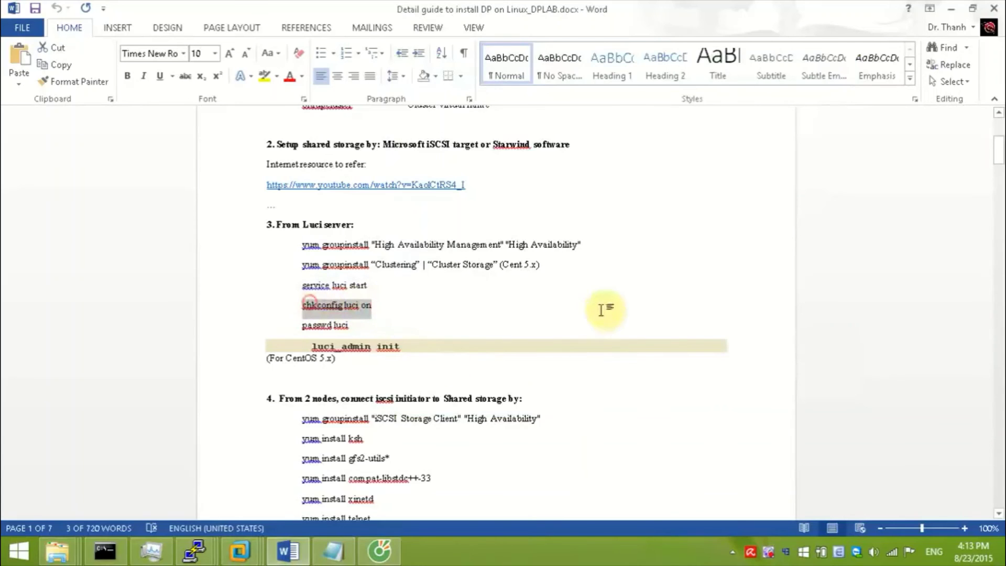
pyautogui.click(196, 547)
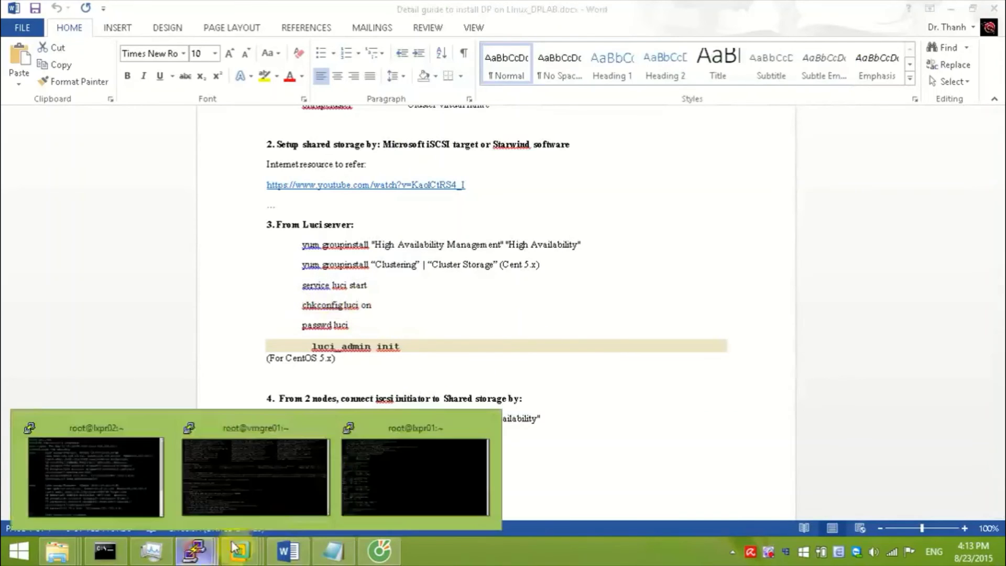
pyautogui.click(278, 463)
pyautogui.rightClick(550, 331)
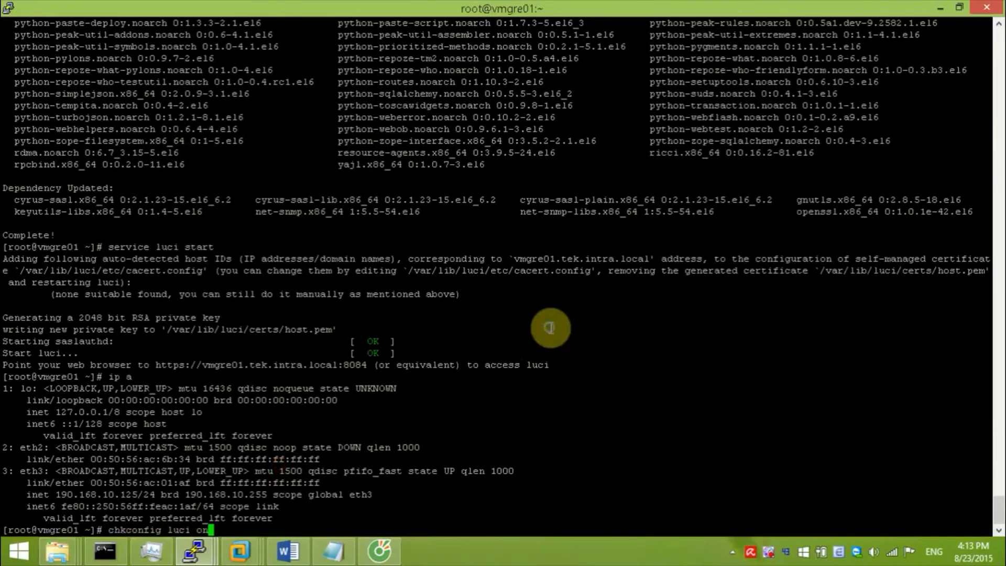
pyautogui.press('Return')
# - Copy passwd luci from the Word guide, run it in the vmgre01 session, and enter and retype the luci account's new password
pyautogui.hotkey('alt', 'Tab')
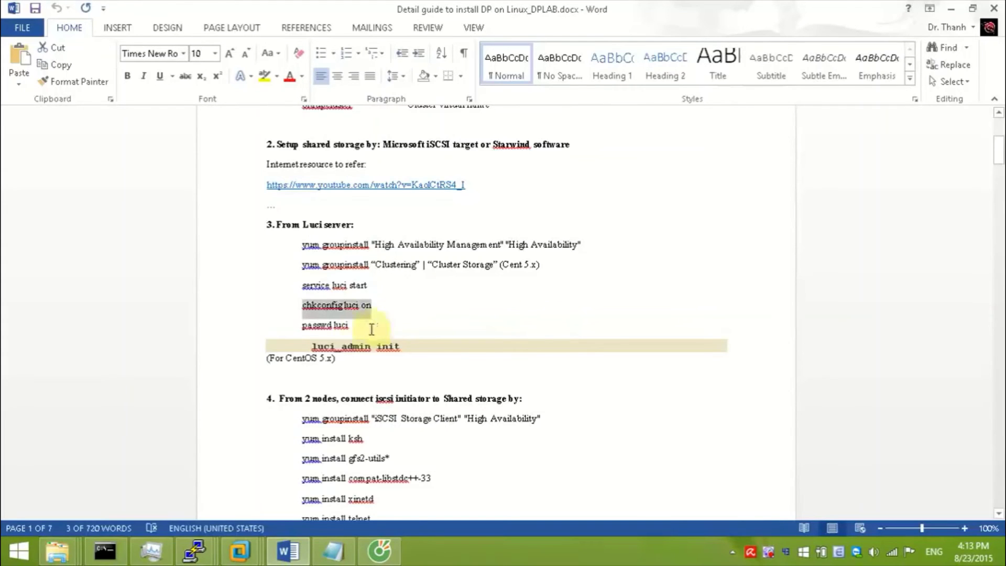
pyautogui.click(356, 328)
pyautogui.moveTo(348, 325); pyautogui.dragTo(303, 326)
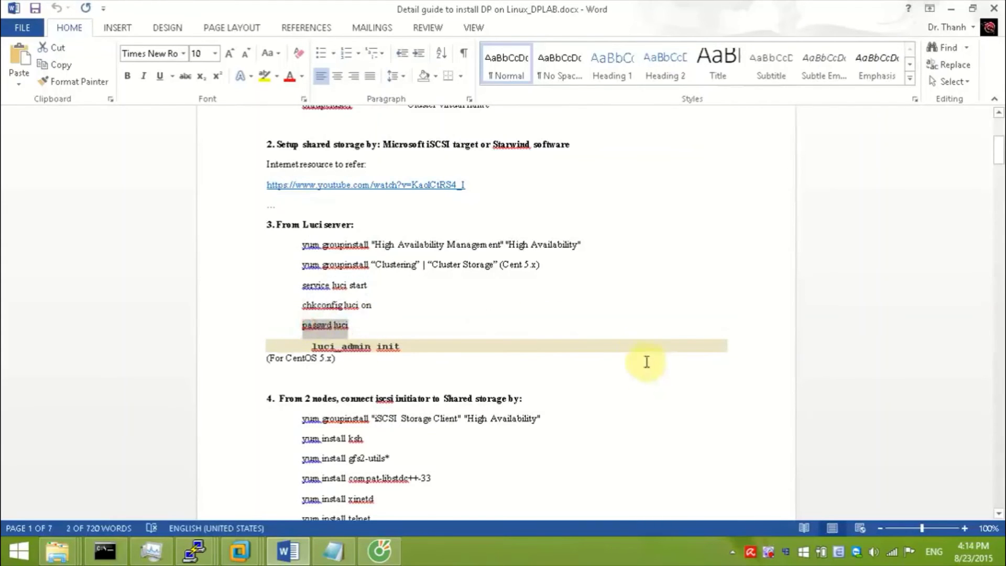
pyautogui.hotkey('alt', 'Tab')
pyautogui.rightClick(535, 314)
pyautogui.press('Return')
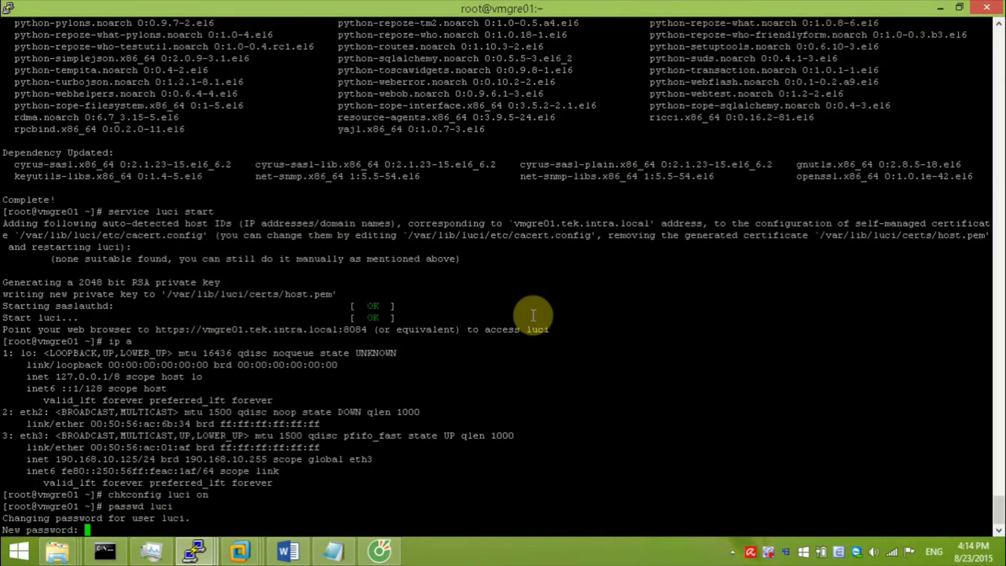
pyautogui.press('Return')
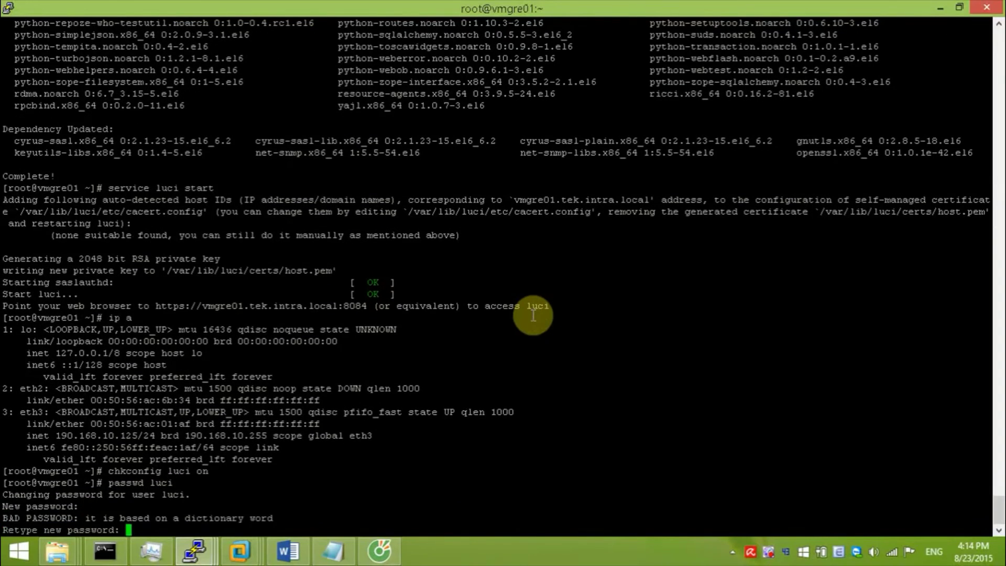
pyautogui.press('Return')
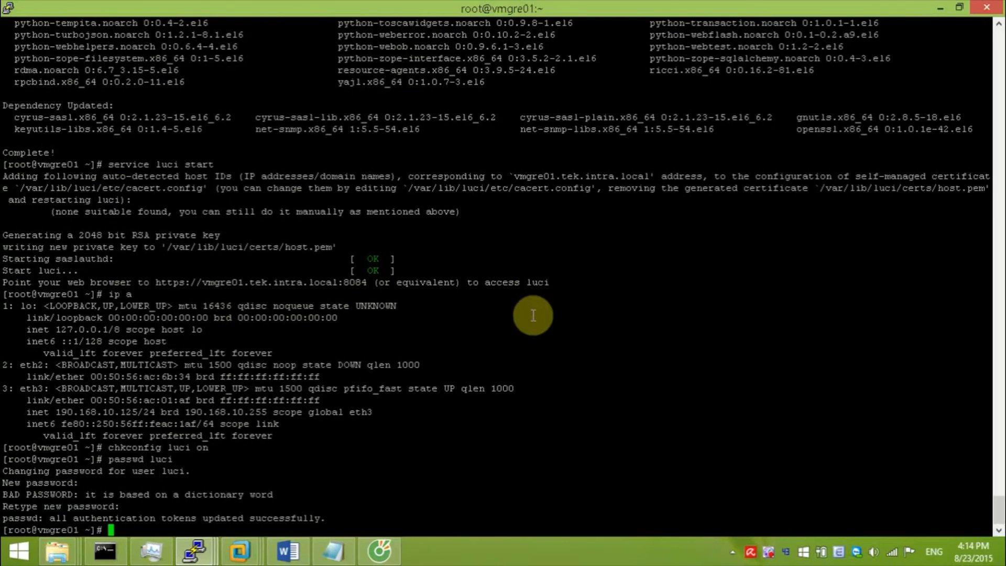
# - Switch to Cốc Cốc, log out of Luci, log back in as luci with the account password, and dismiss the usage warning
pyautogui.click(378, 550)
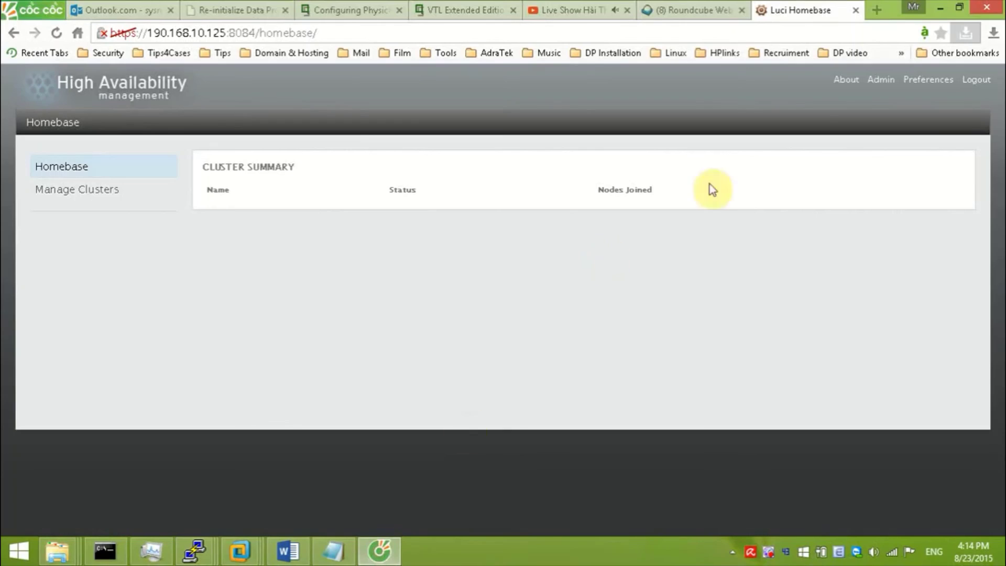
pyautogui.click(969, 80)
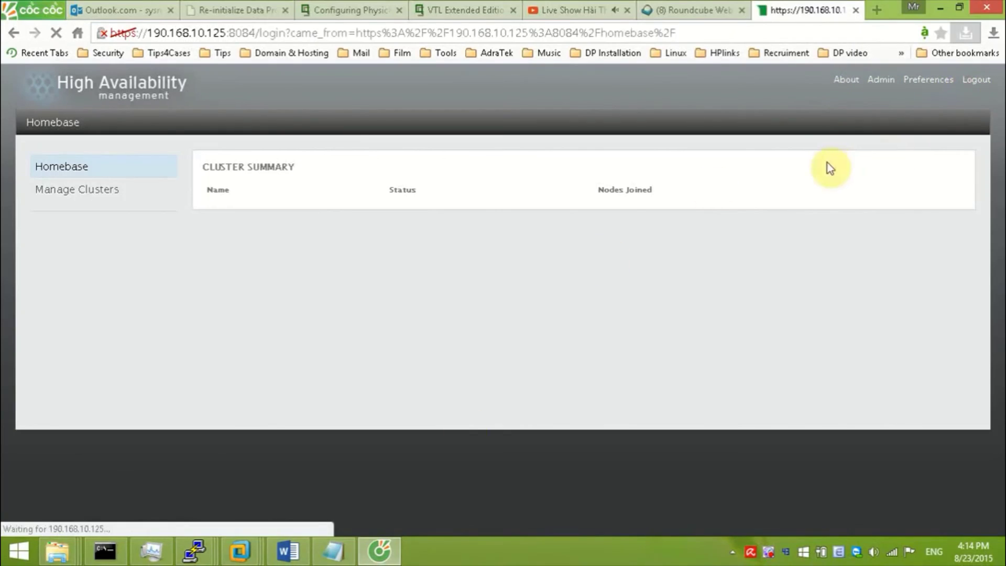
pyautogui.click(534, 253)
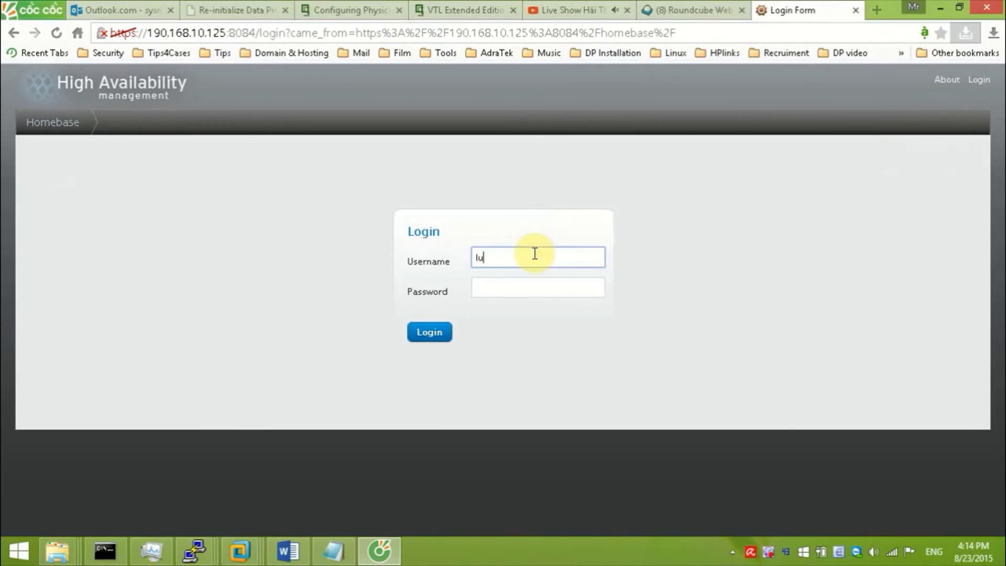
pyautogui.press('Tab')
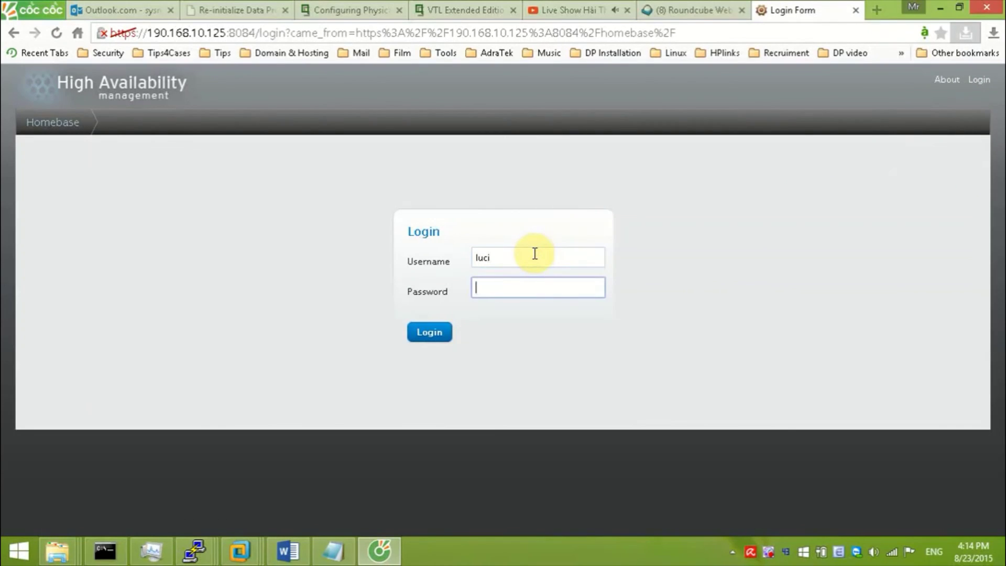
pyautogui.press('Return')
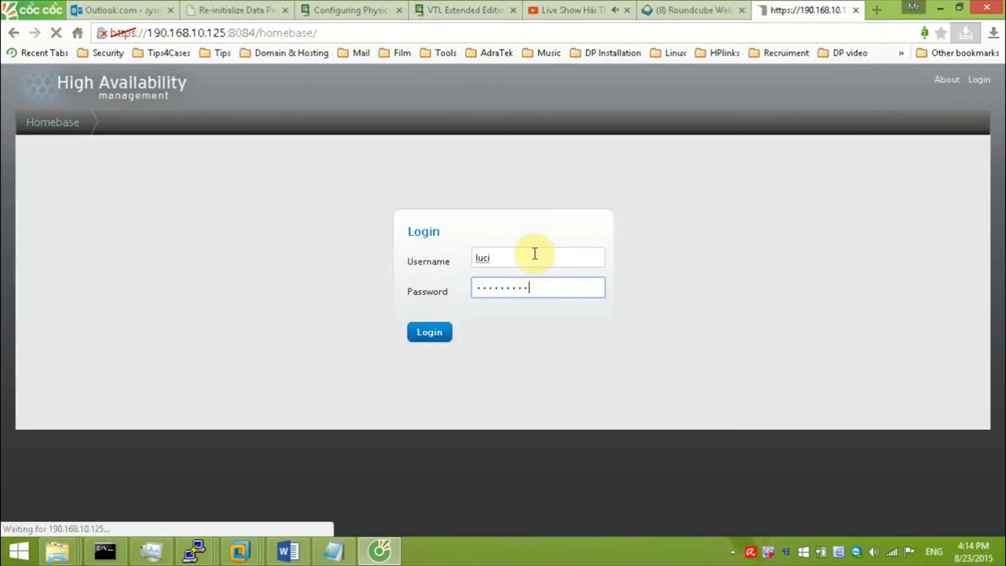
pyautogui.click(706, 363)
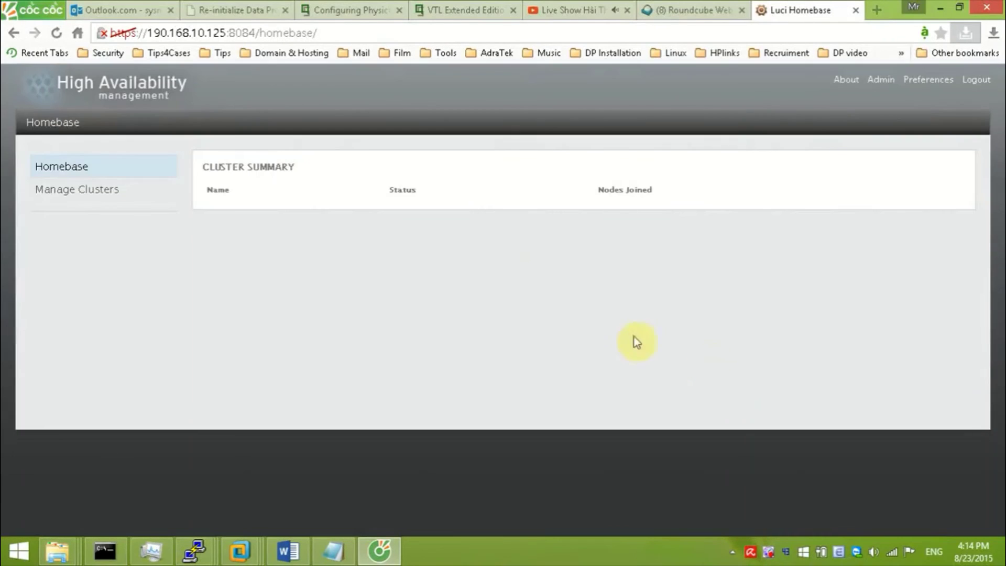
# - Try to access Luci's Admin area, return to the homebase, and open the Manage Clusters page
pyautogui.click(884, 80)
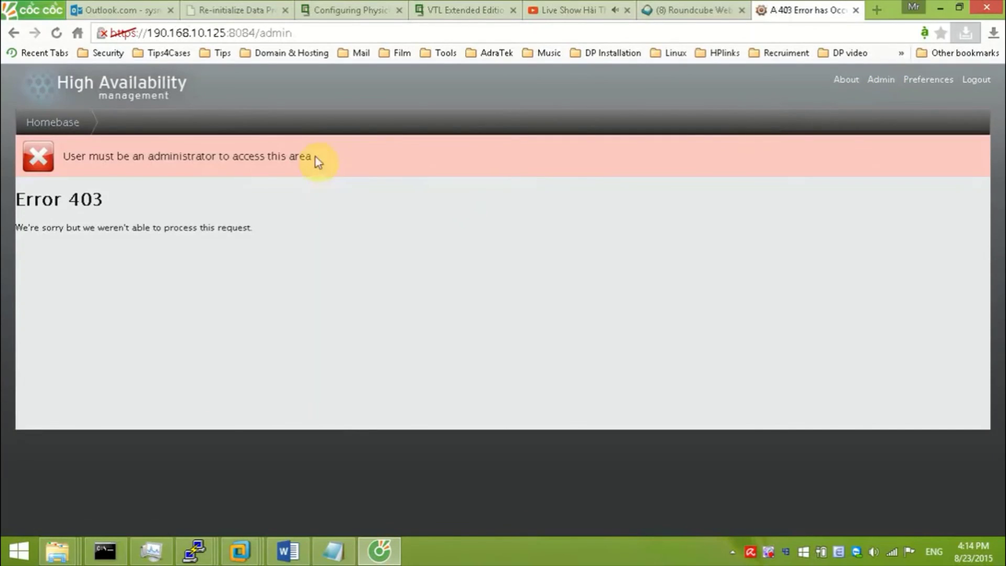
pyautogui.click(19, 34)
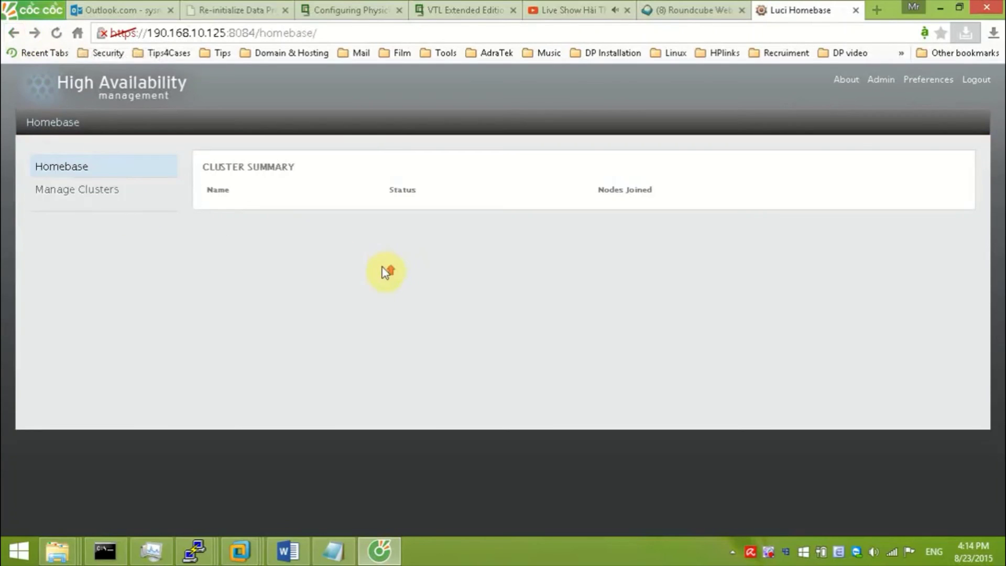
pyautogui.click(113, 189)
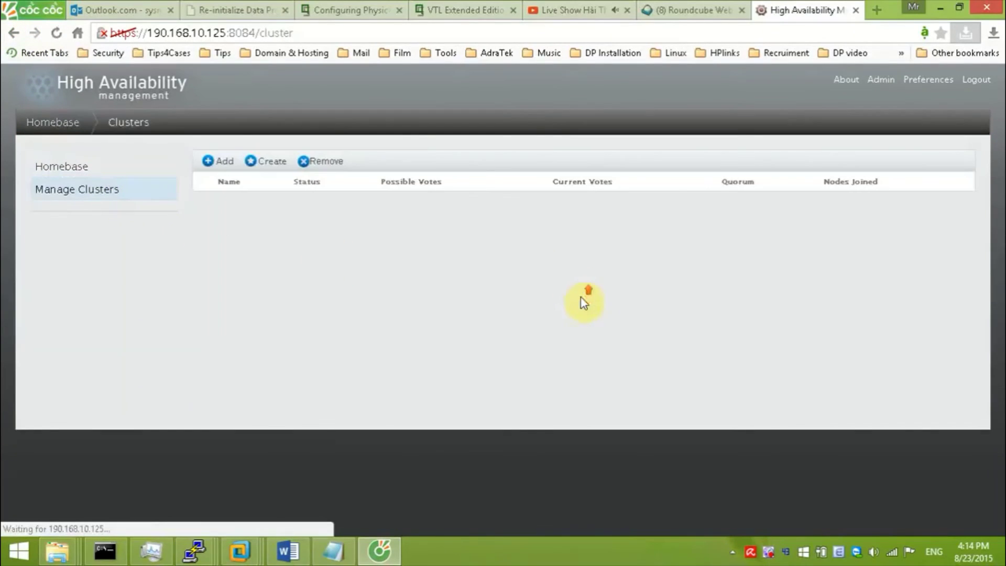
# - Switch to the Word guide and copy the section 4 heading text "From 2 nodes, connect iscsi initiator to Shared storage"
pyautogui.hotkey('alt', 'Tab')
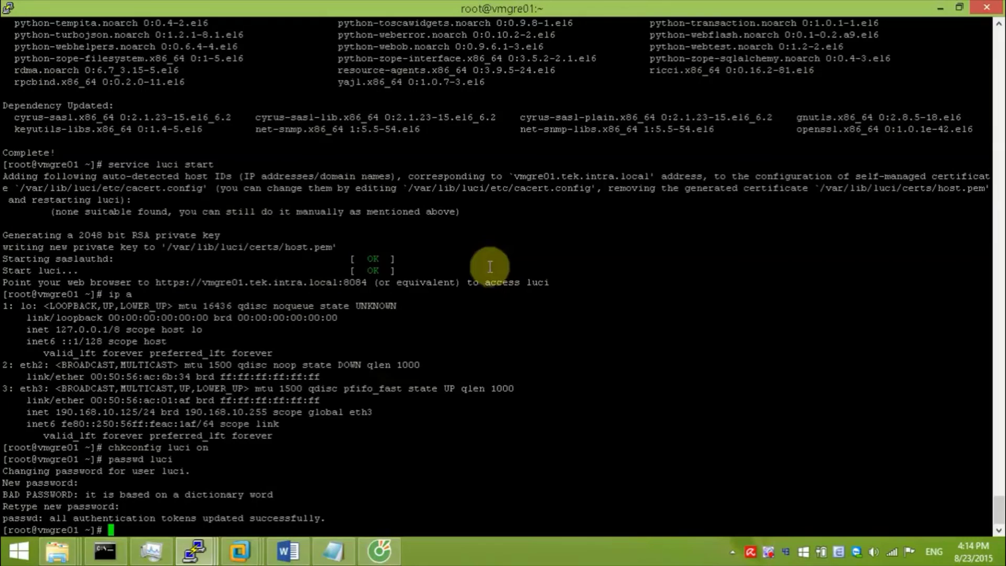
pyautogui.click(288, 551)
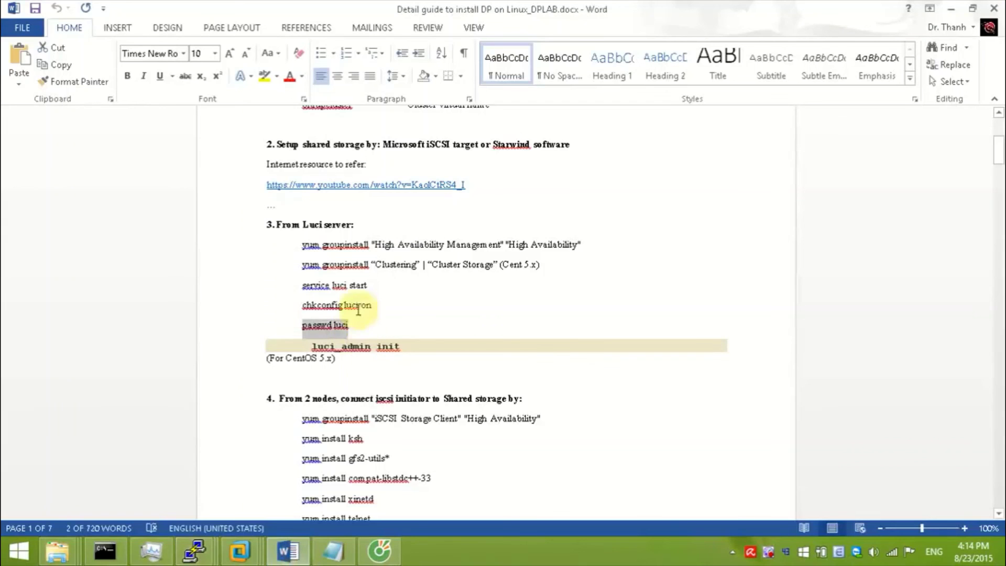
pyautogui.click(328, 374)
pyautogui.scroll(-5, 335, 387)
pyautogui.moveTo(307, 255); pyautogui.dragTo(375, 259)
pyautogui.moveTo(282, 260); pyautogui.dragTo(506, 257)
pyautogui.hotkey('ctrl', 'c')
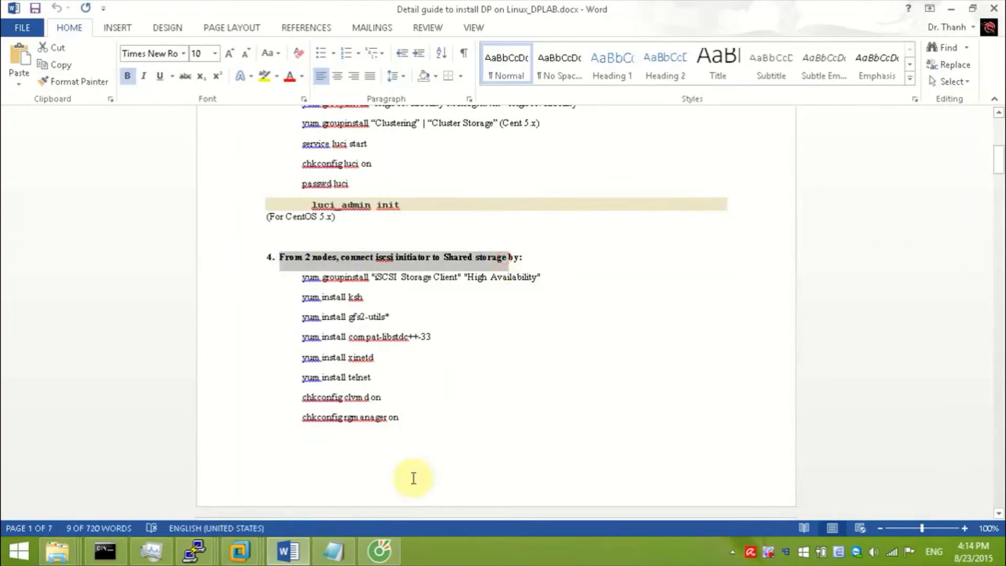
# - Switch to the Notepad notes and add step 3 with the copied heading "From 2 nodes, connect iscsi initiator to Shared storage"
pyautogui.click(334, 550)
pyautogui.write('3')
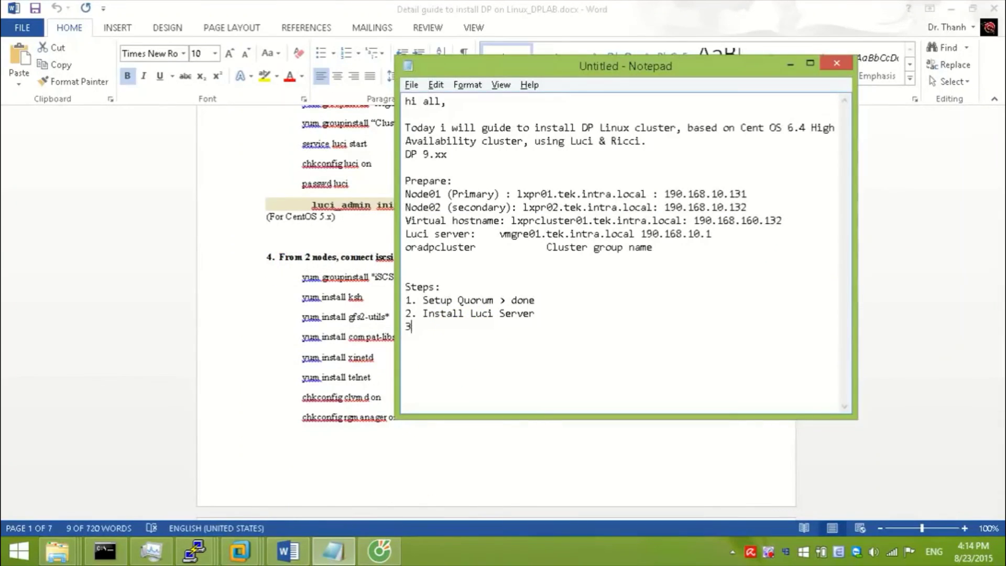
pyautogui.write('.')
pyautogui.hotkey('ctrl', 'v')
# - Copy yum groupinstall "iSCSI Storage Client" "High Availability" from the Word guide and run it in the lxpr01 PuTTY session
pyautogui.hotkey('alt', 'Tab')
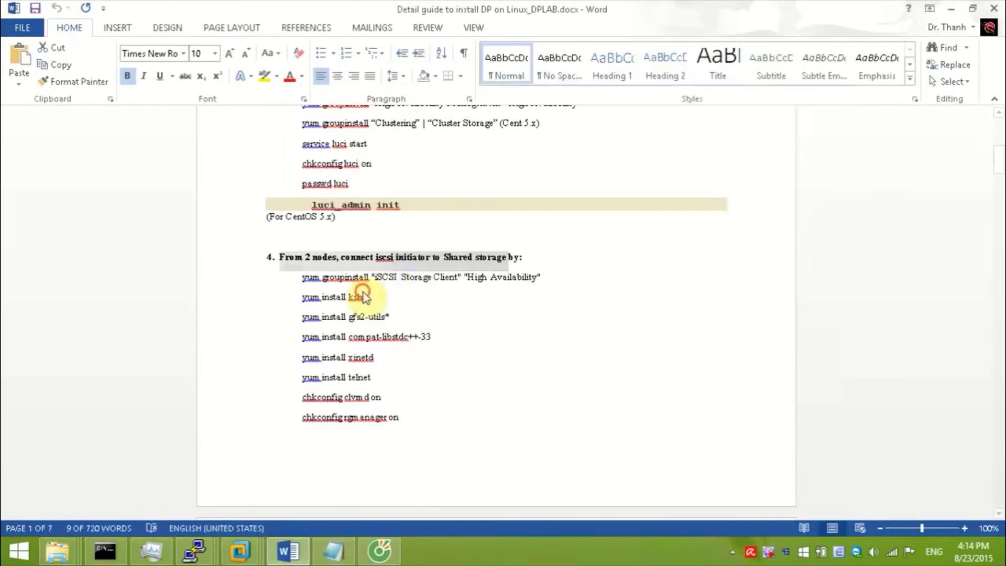
pyautogui.moveTo(543, 275); pyautogui.dragTo(303, 276)
pyautogui.hotkey('ctrl', 'c')
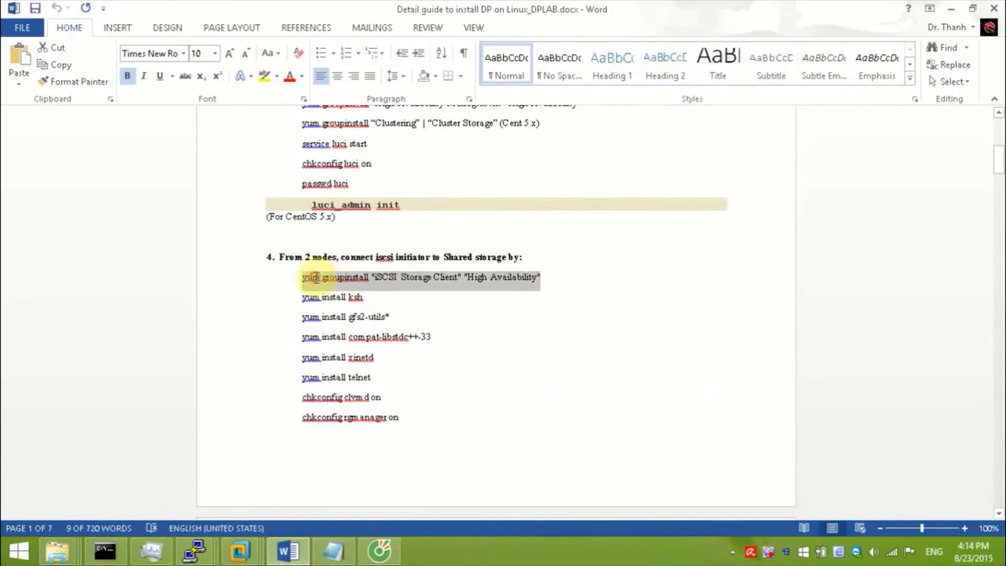
pyautogui.click(209, 554)
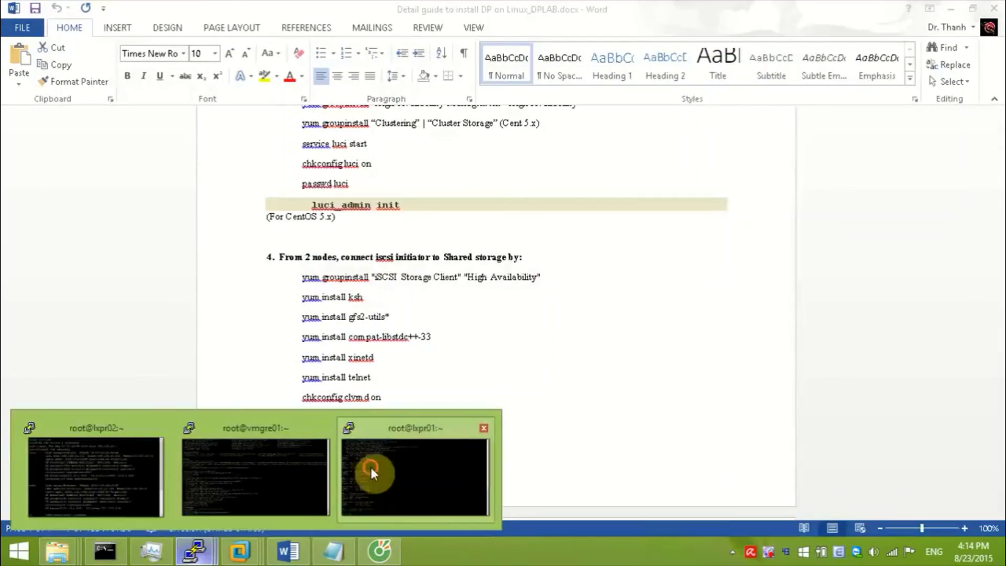
pyautogui.click(370, 464)
pyautogui.rightClick(411, 337)
pyautogui.press('Return')
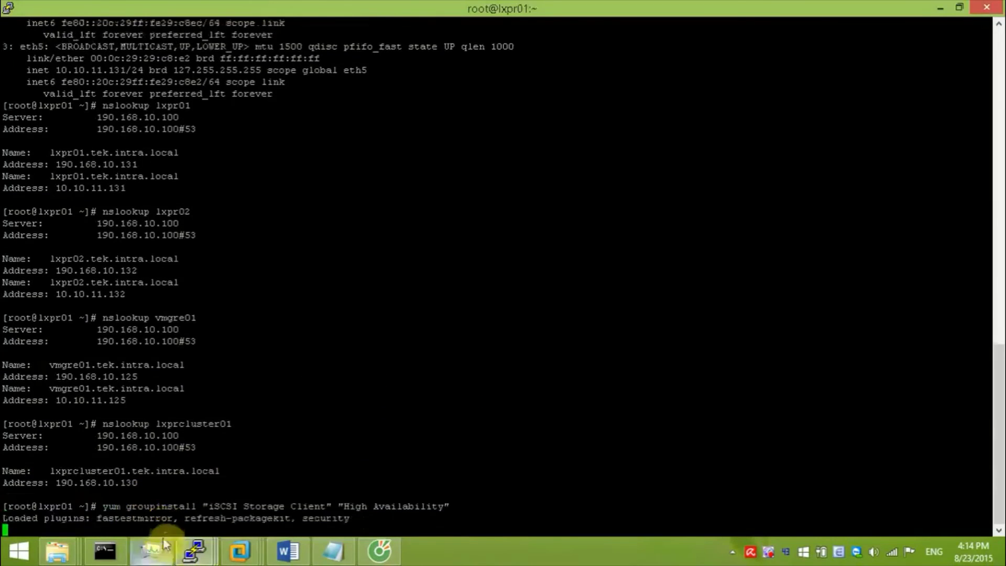
# - Switch to the lxpr02 session, check its hostname, and run the copied yum groupinstall "iSCSI Storage Client" "High Availability" command
pyautogui.moveTo(195, 550)
pyautogui.click(410, 460)
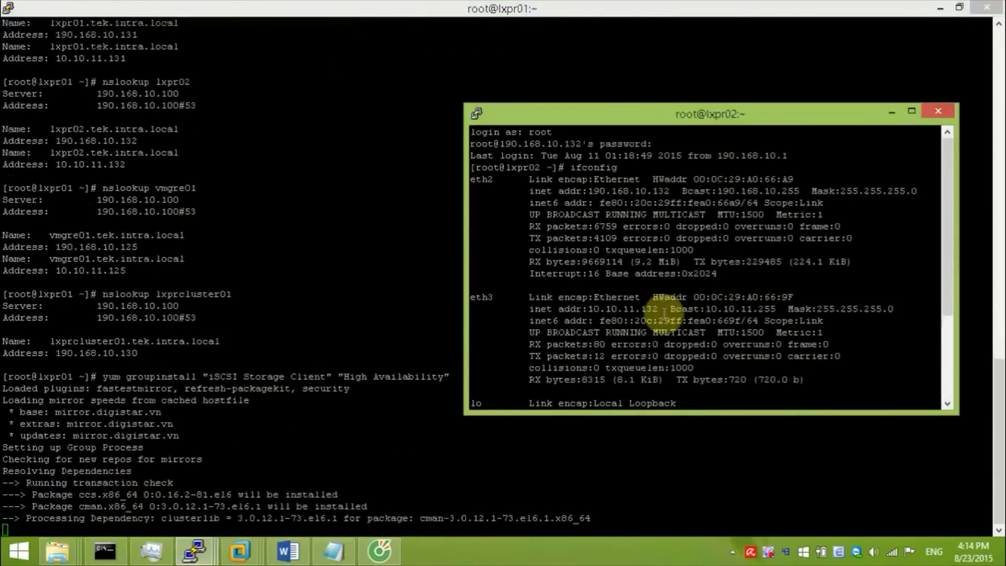
pyautogui.write('hostname')
pyautogui.press('Return')
pyautogui.press('Return')
pyautogui.rightClick(663, 314)
pyautogui.press('Return')
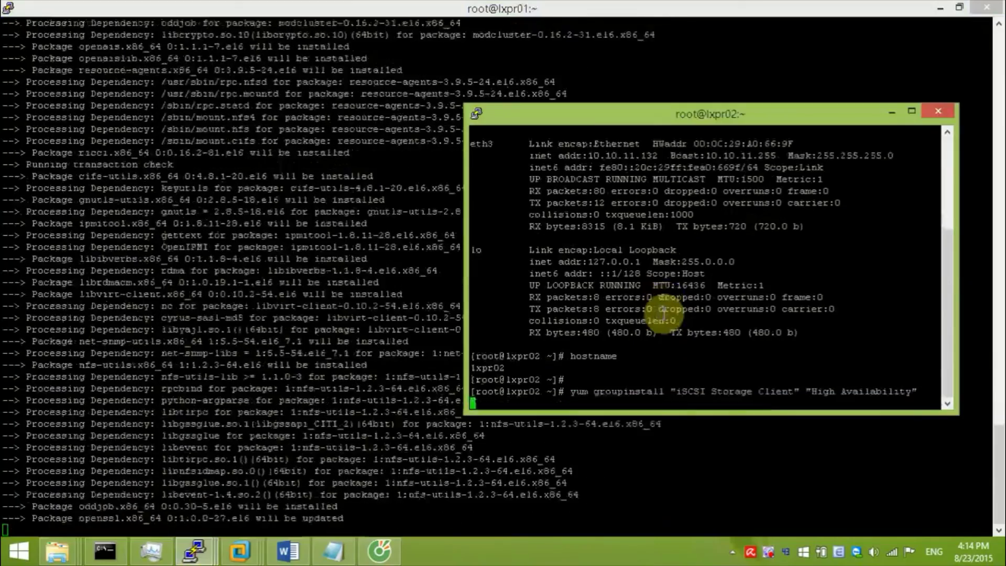